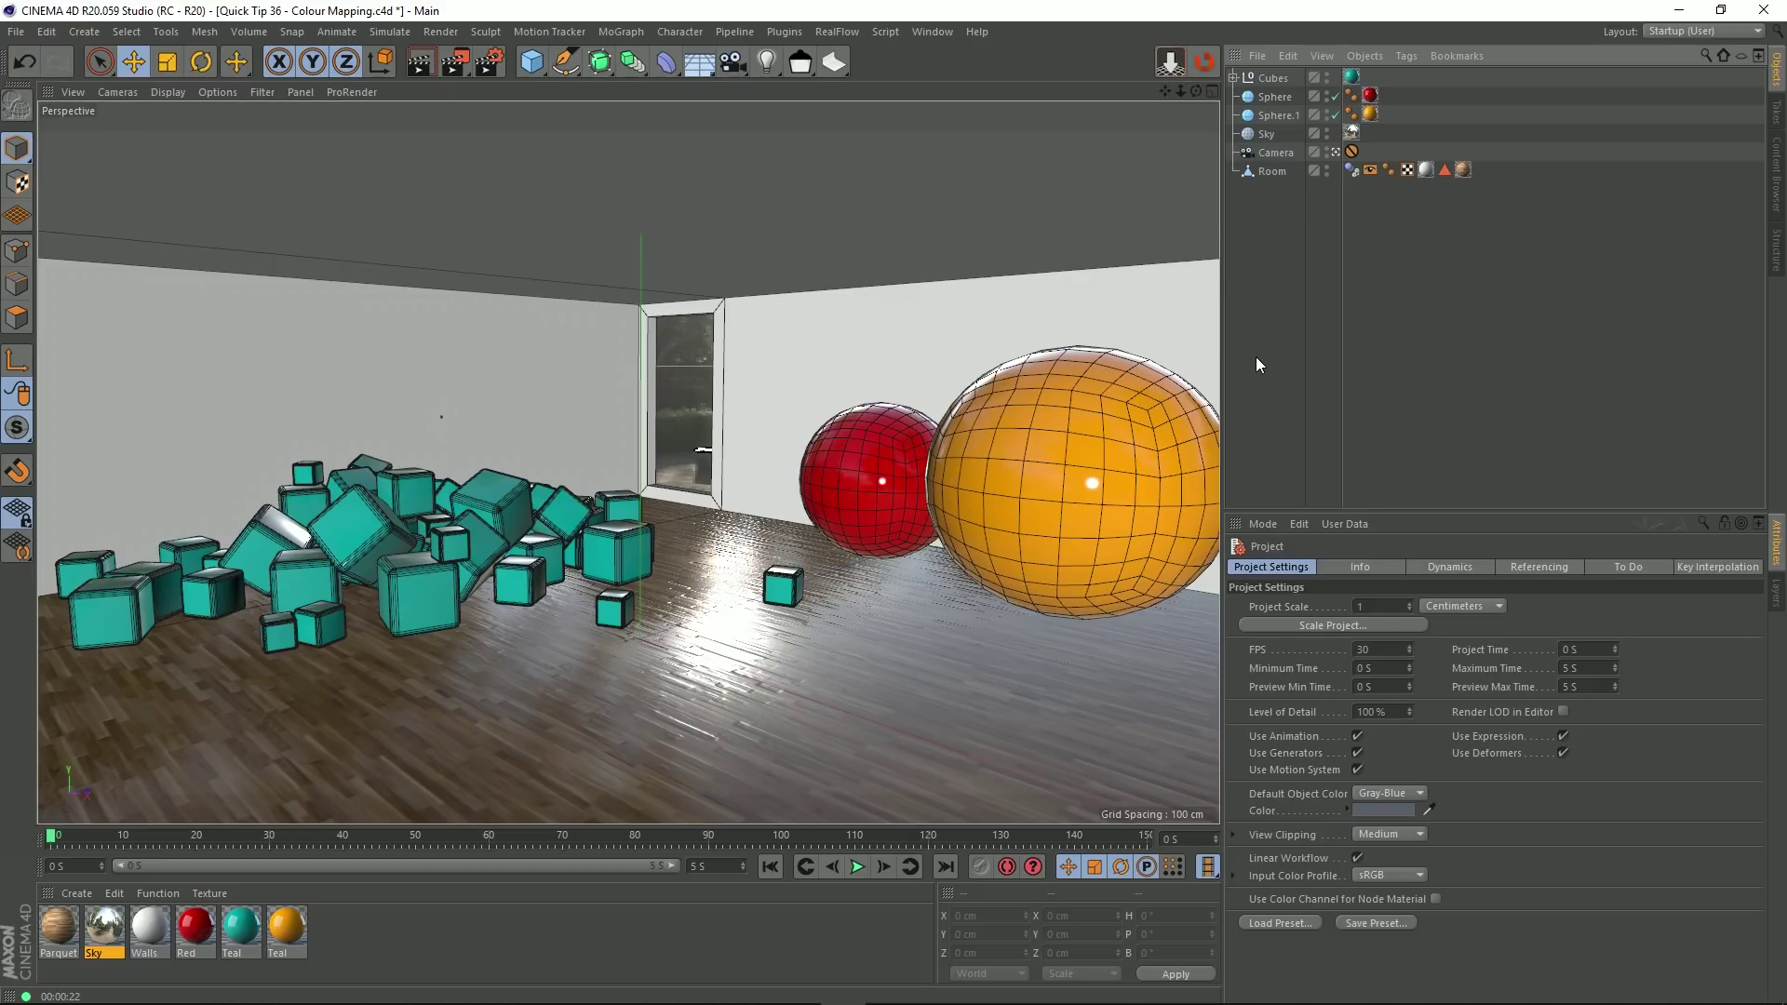
# Step: Leave the scene camera and orbit out to view the whole room inside the outdoor HDR sky
pyautogui.click(1335, 152)
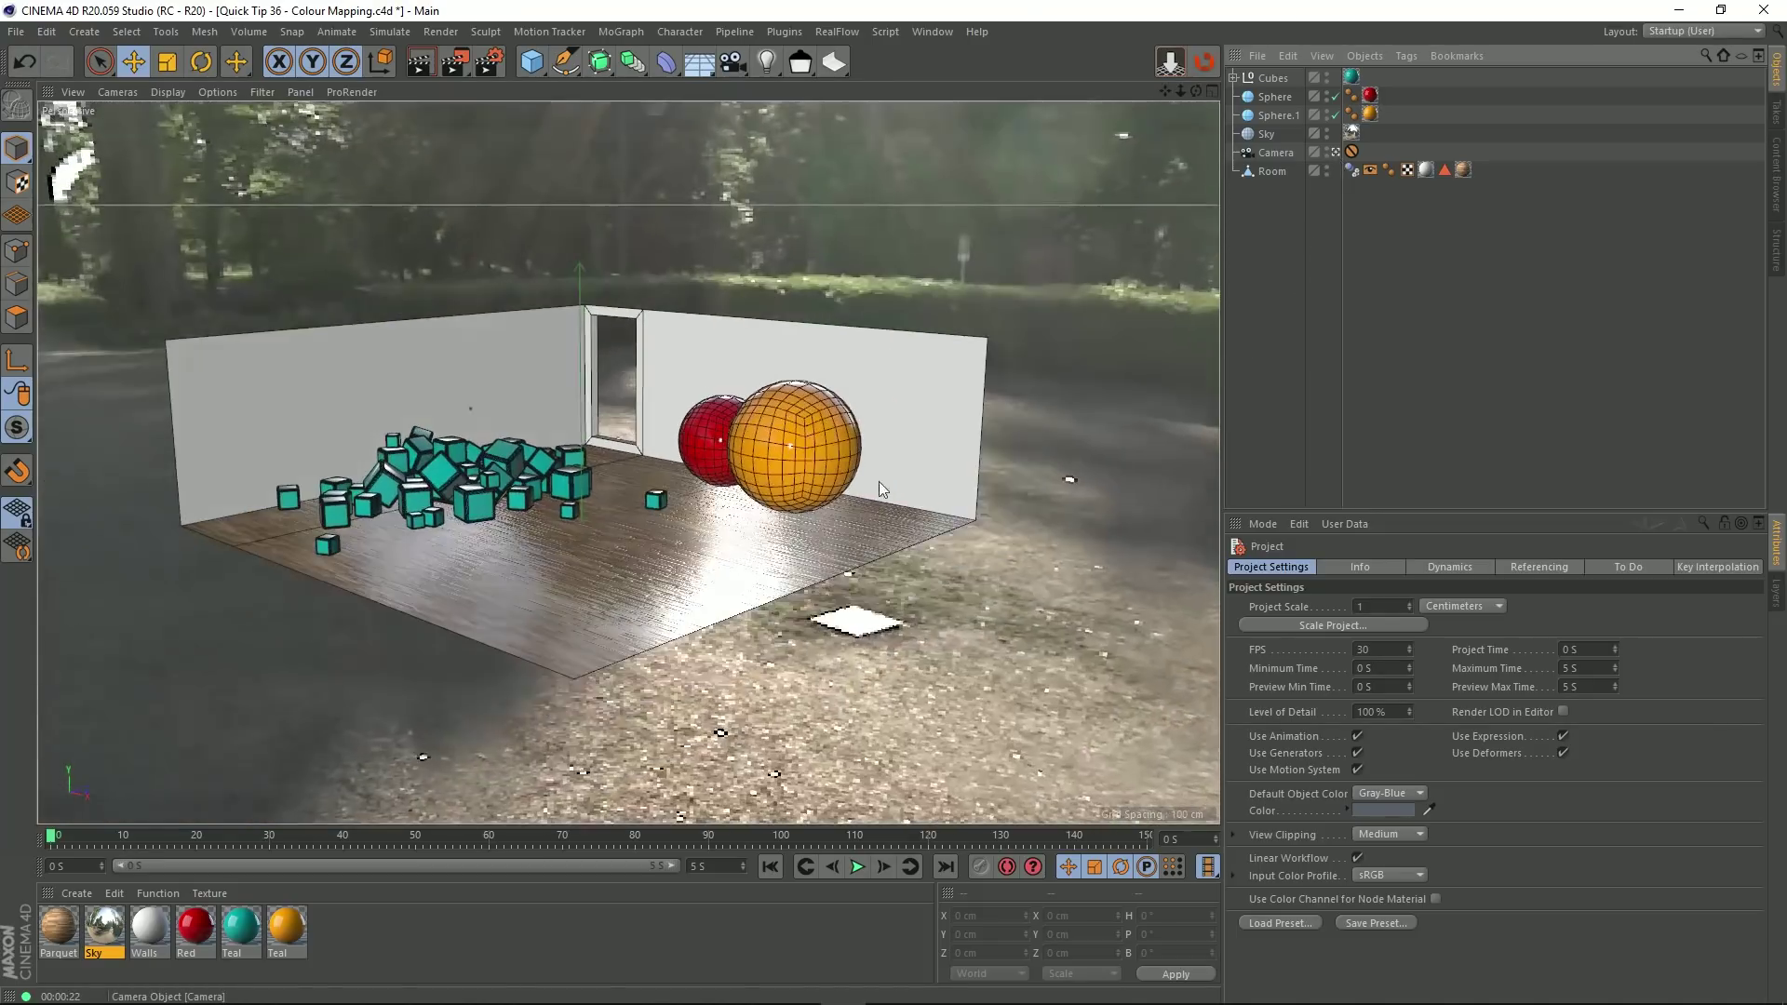
pyautogui.keyDown('alt'); pyautogui.moveTo(878, 482); pyautogui.dragTo(791, 512); pyautogui.keyUp('alt')
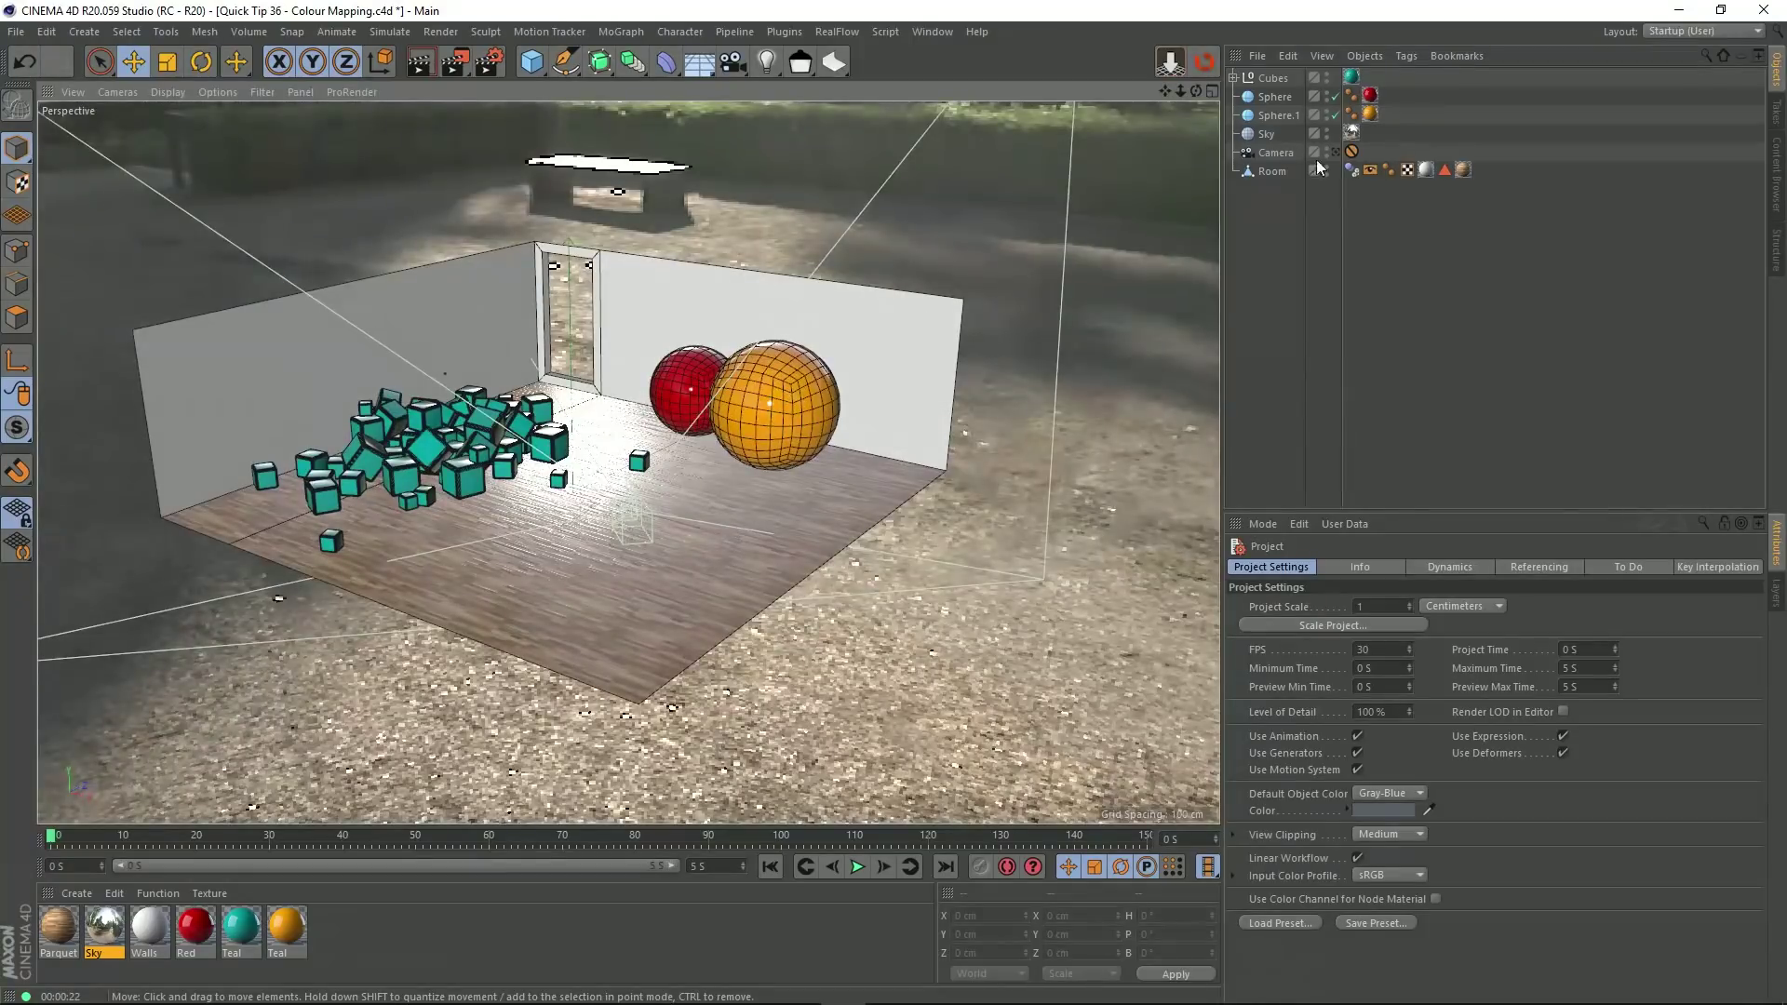
# Step: Show the Room's Display tag with Backface Culling enabled, then orbit and zoom around the room
pyautogui.click(1370, 169)
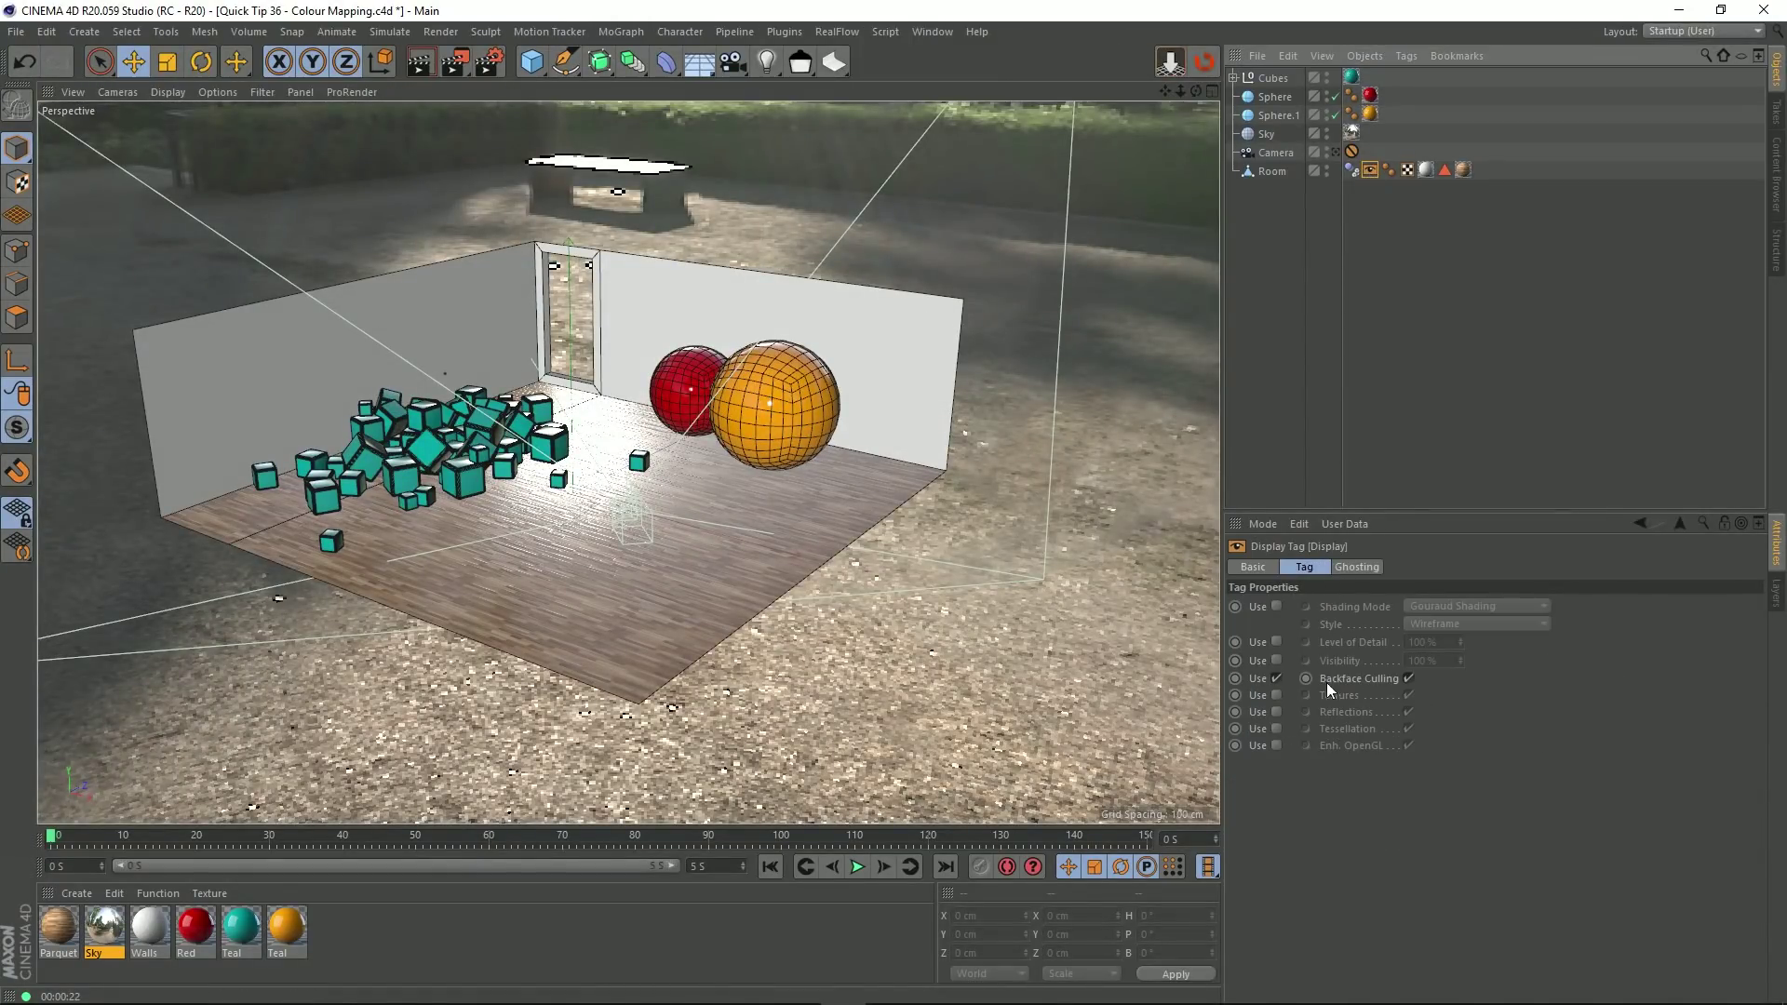
pyautogui.keyDown('alt'); pyautogui.moveTo(731, 496); pyautogui.dragTo(717, 539); pyautogui.keyUp('alt')
pyautogui.scroll(3, 744, 395)
pyautogui.keyDown('alt'); pyautogui.moveTo(762, 383); pyautogui.dragTo(756, 479); pyautogui.keyUp('alt')
pyautogui.scroll(5, 613, 407)
pyautogui.scroll(-4, 690, 426)
pyautogui.scroll(-5, 722, 361)
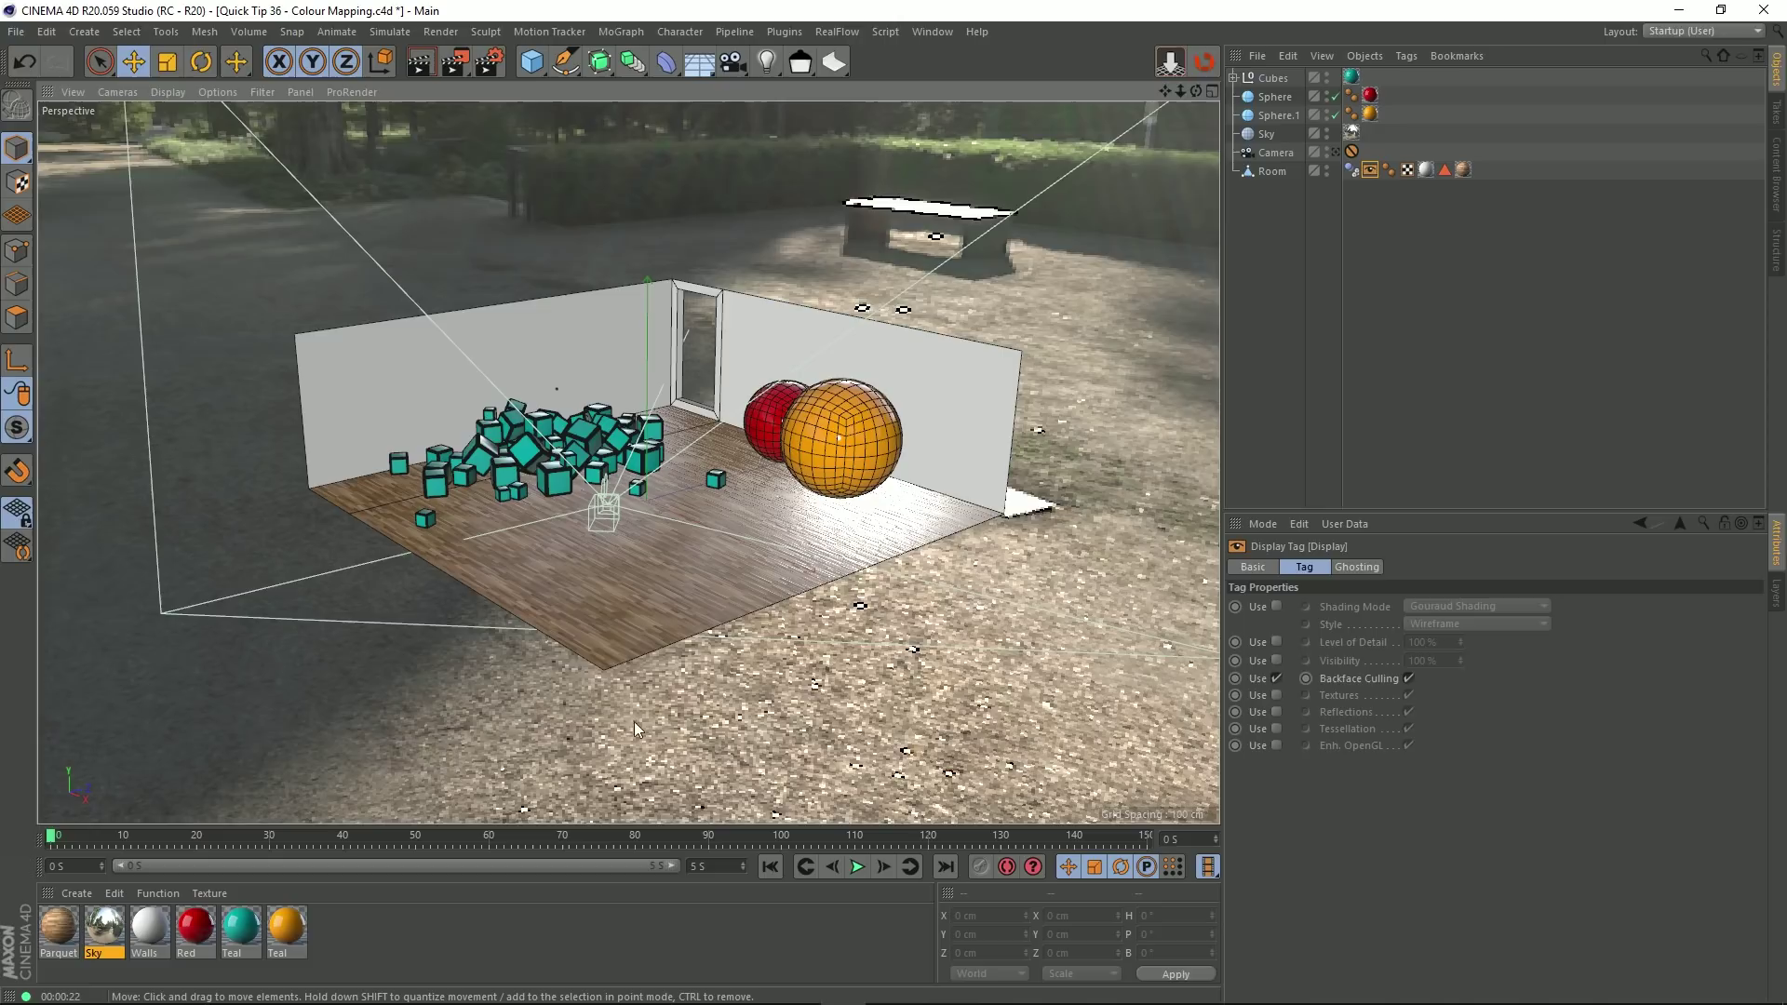
# Step: Inspect the Sky material's Luminance HDR texture in the Material Editor, then close it
pyautogui.doubleClick(99, 936)
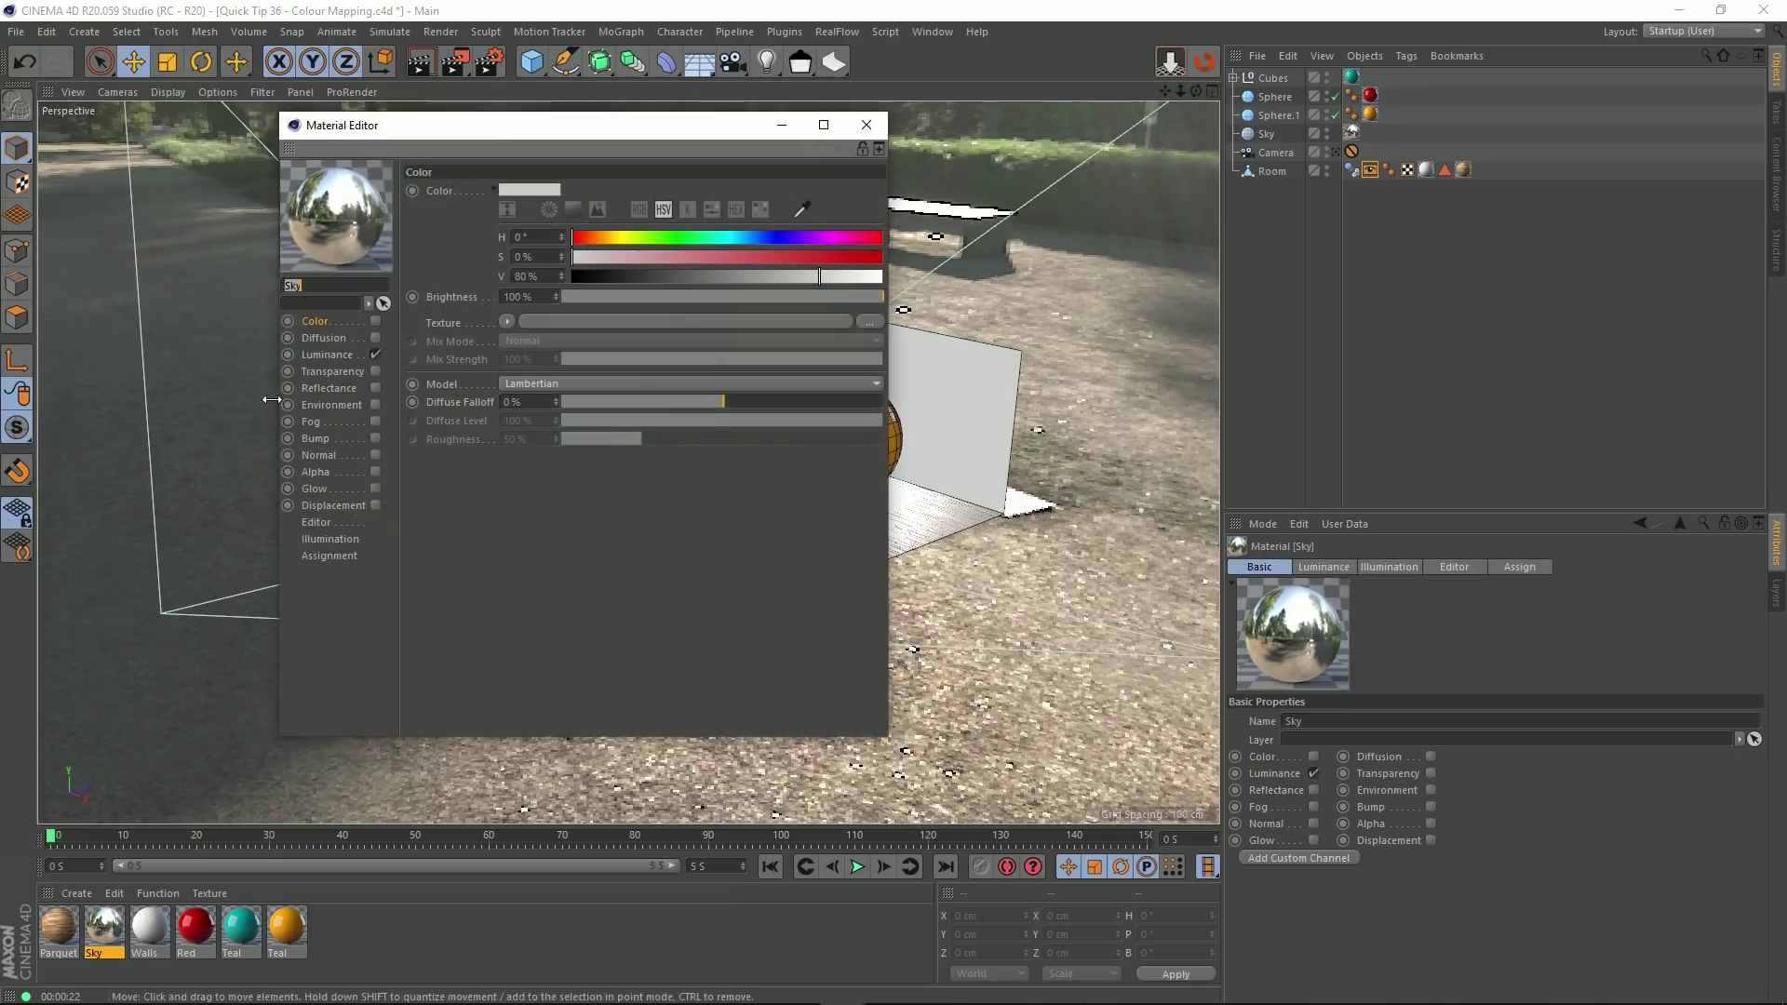
pyautogui.click(325, 355)
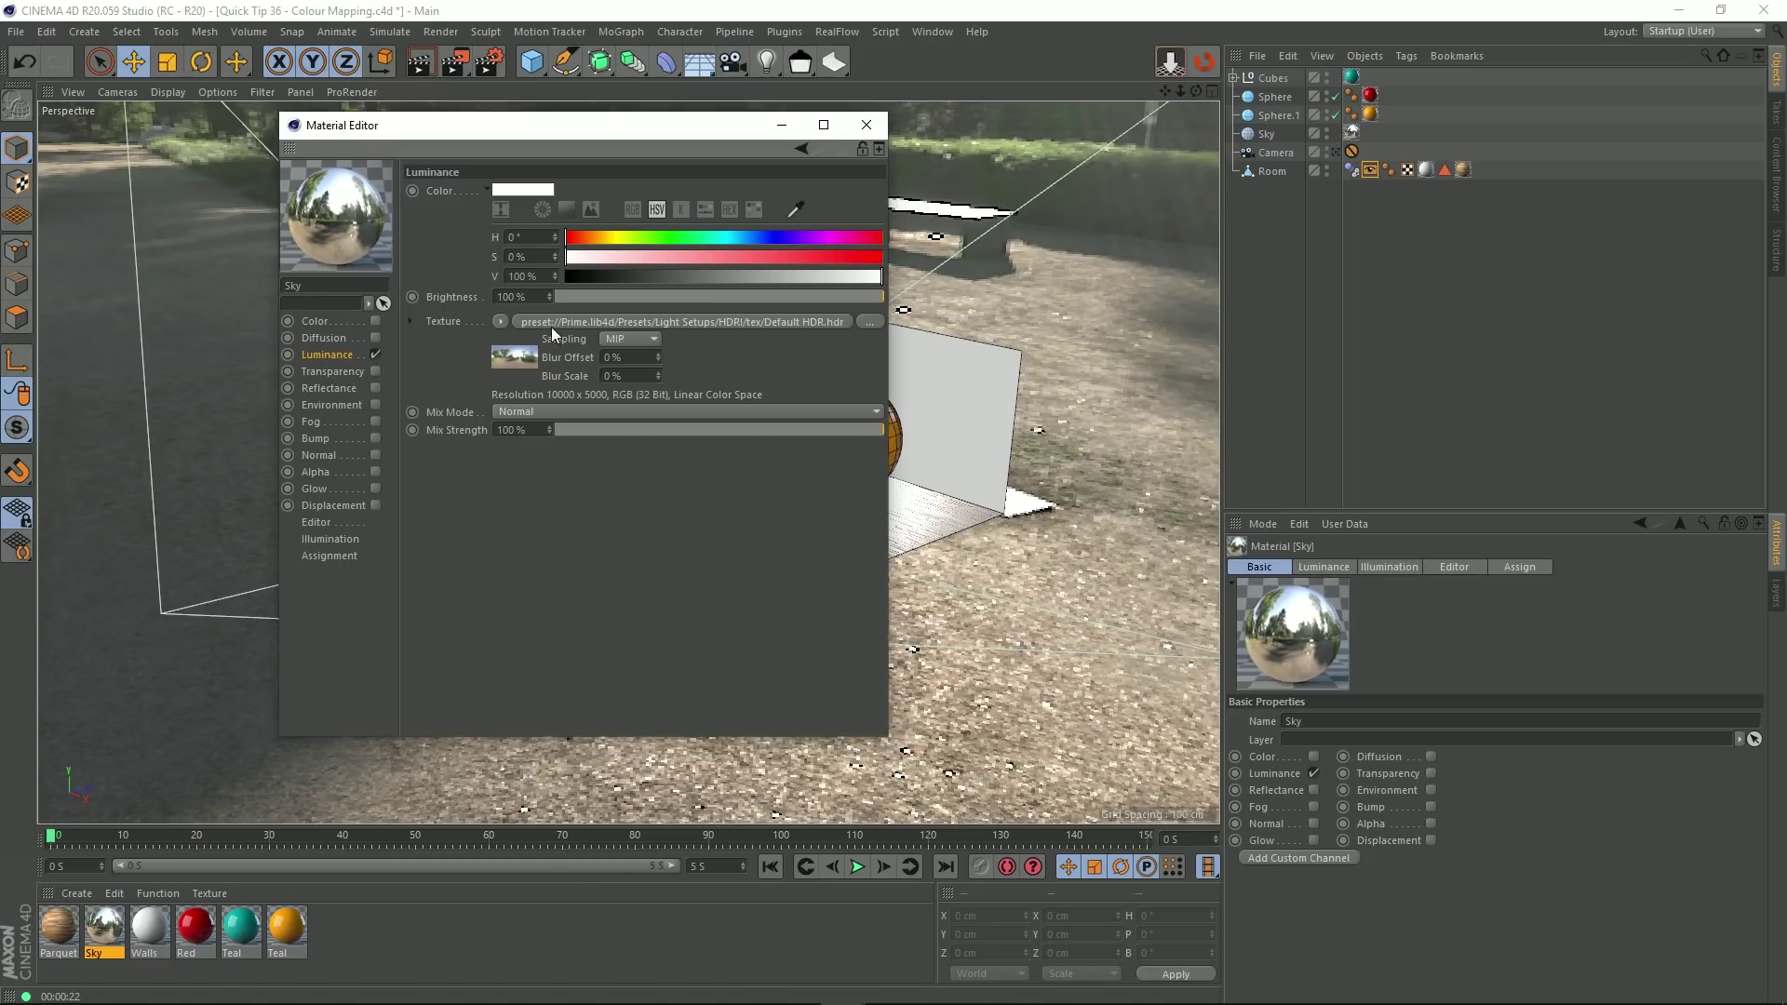
pyautogui.click(867, 126)
# Step: Orbit the free view once more, then switch back to the scene camera's view
pyautogui.click(933, 32)
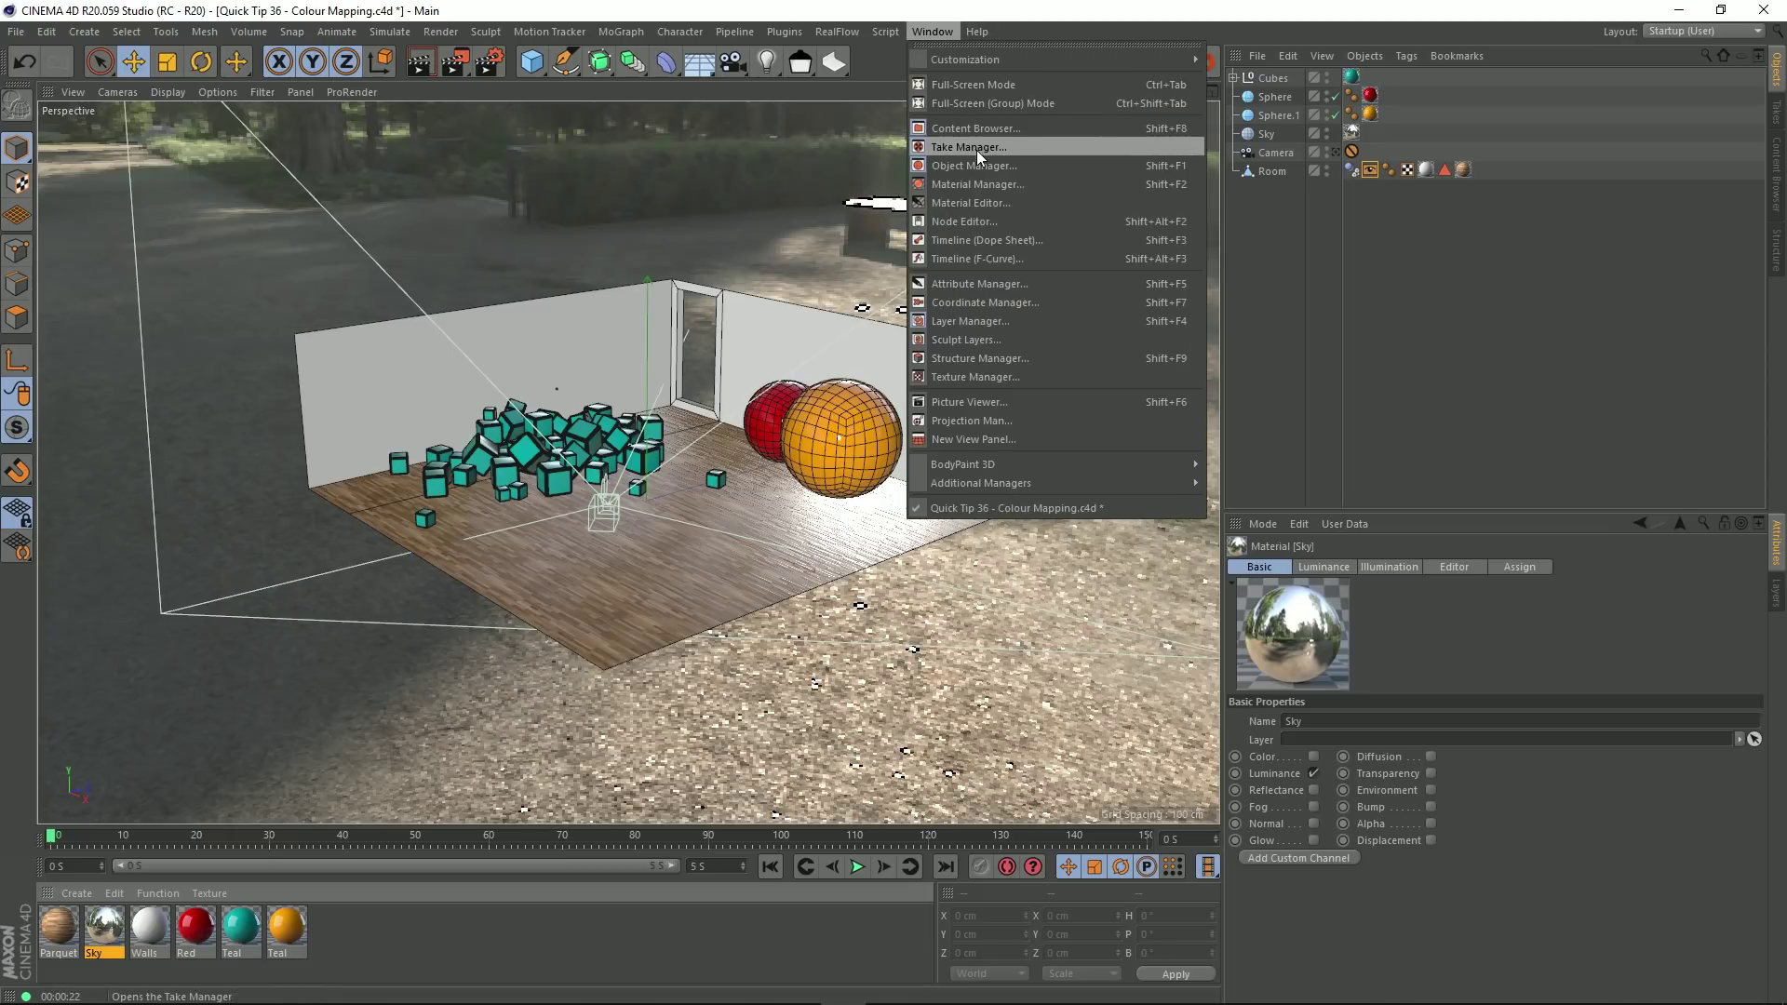
pyautogui.press('Escape')
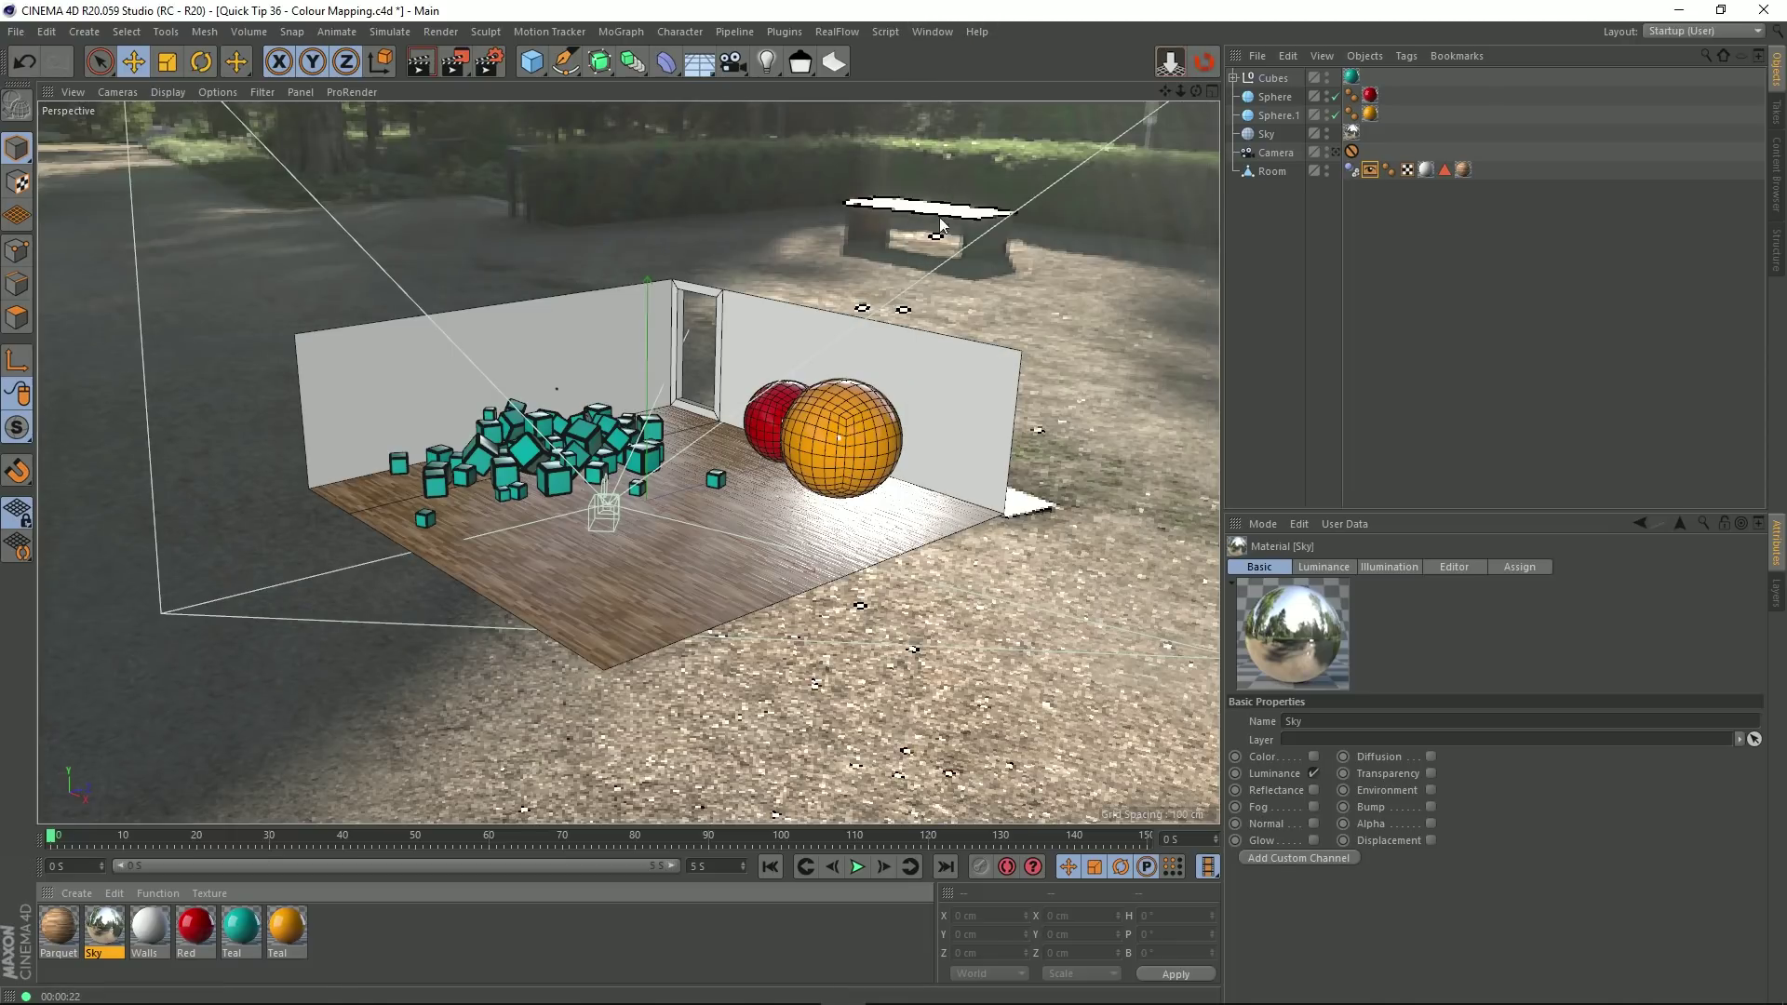
pyautogui.keyDown('alt'); pyautogui.moveTo(662, 522); pyautogui.dragTo(746, 506); pyautogui.keyUp('alt')
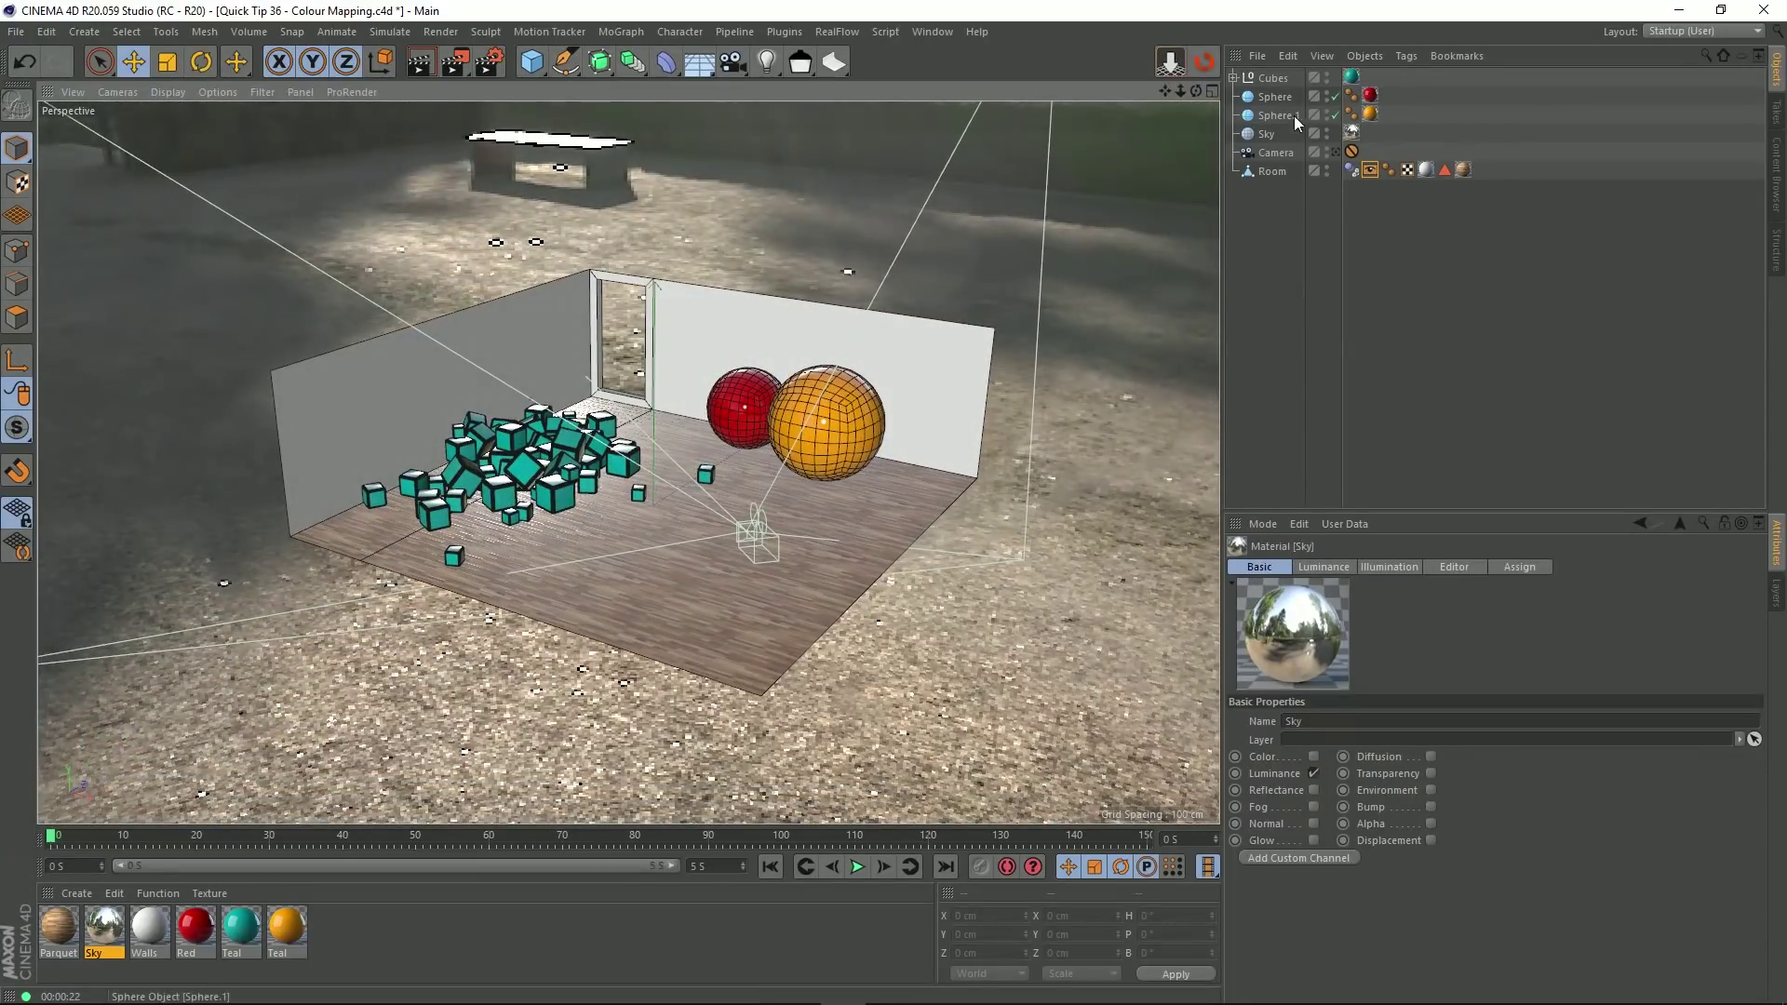
pyautogui.click(1335, 153)
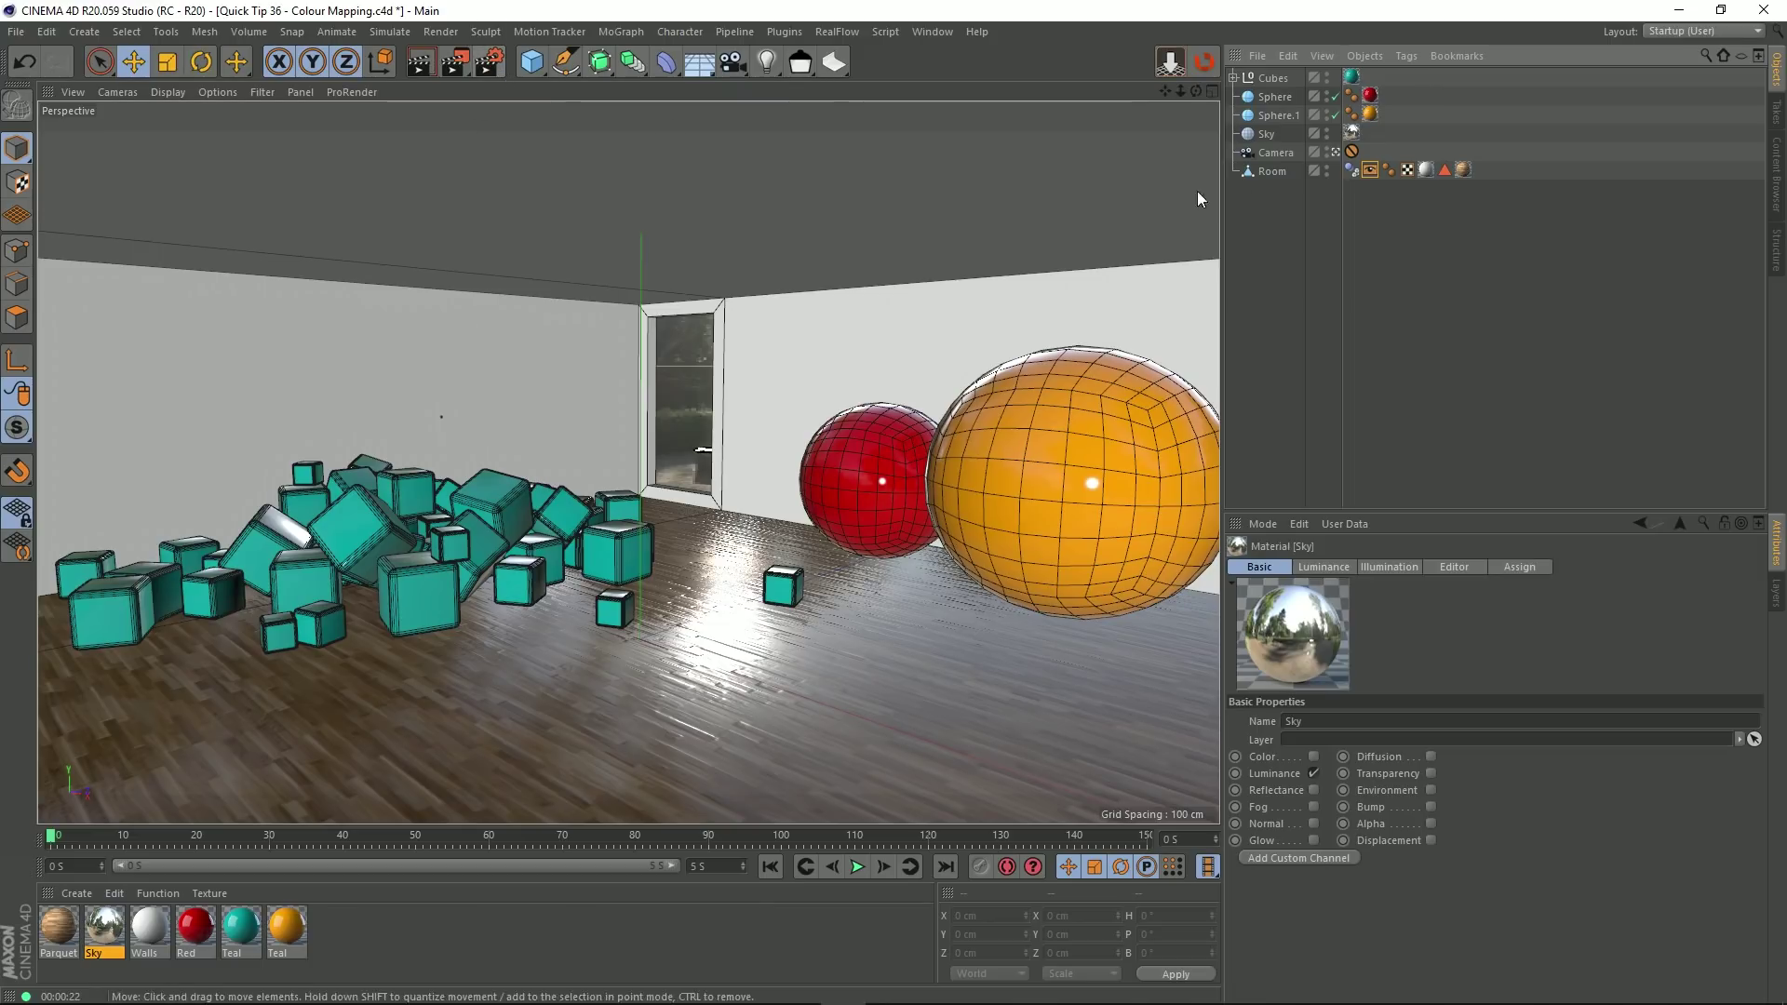
pyautogui.click(1266, 134)
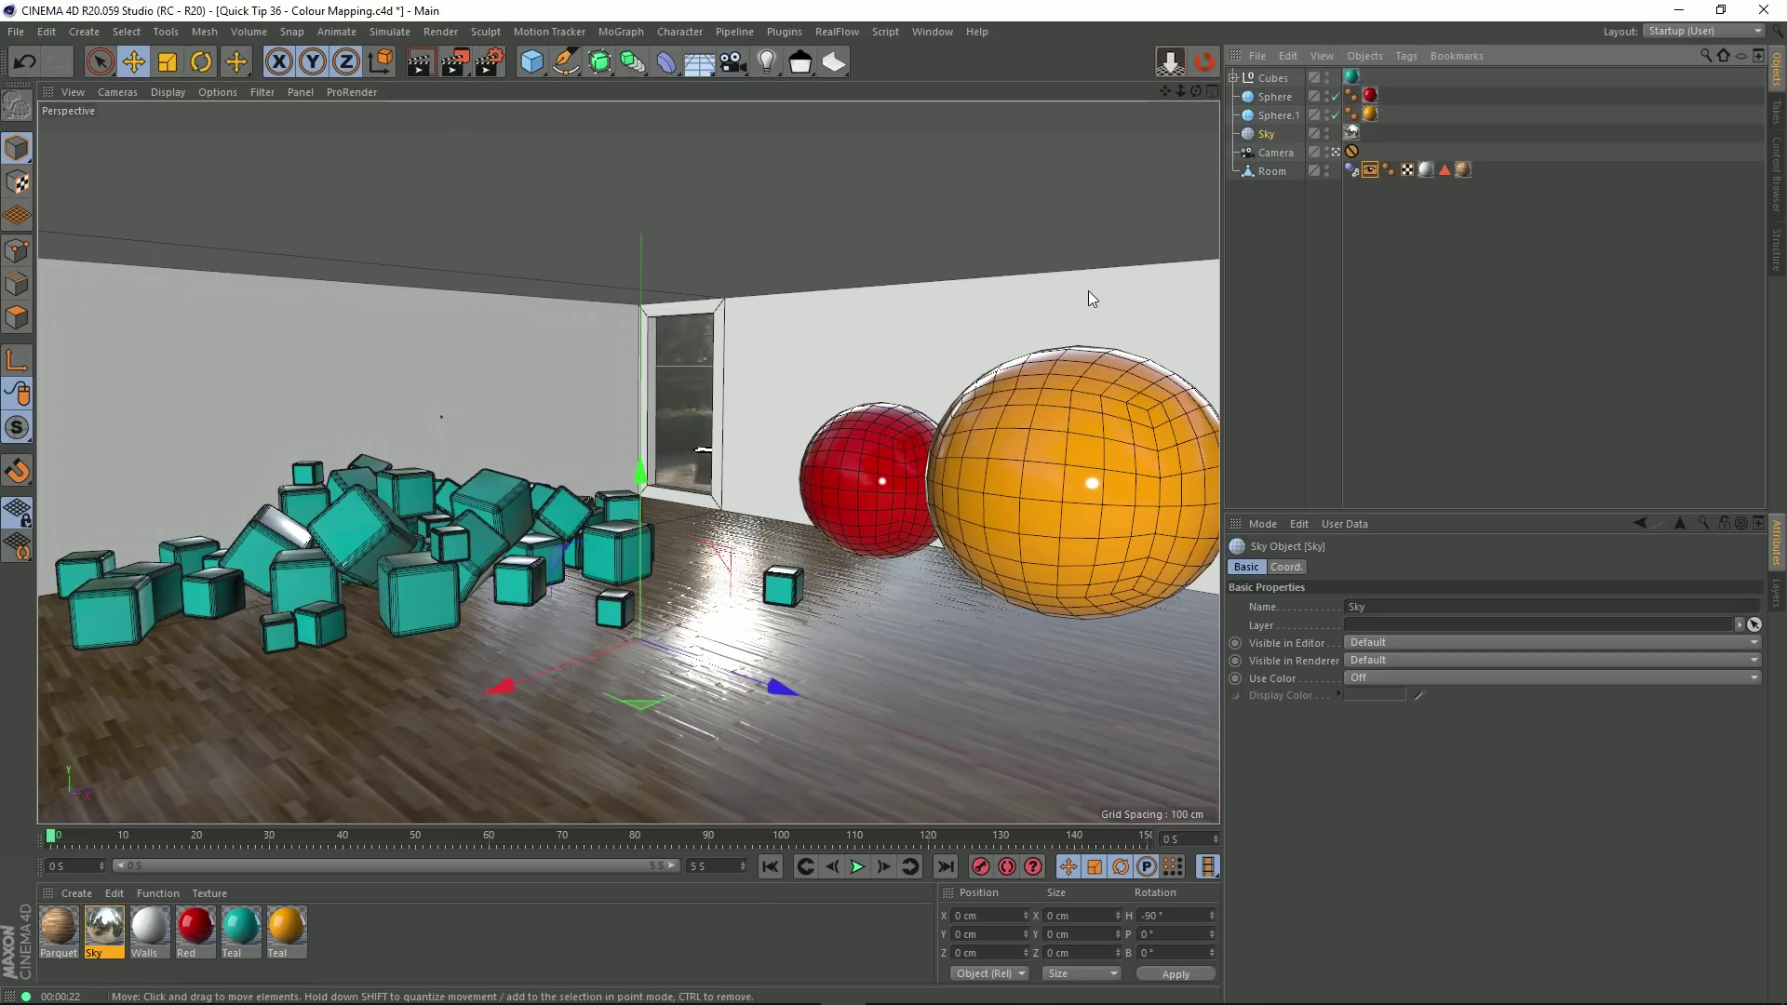
pyautogui.click(490, 63)
pyautogui.click(560, 266)
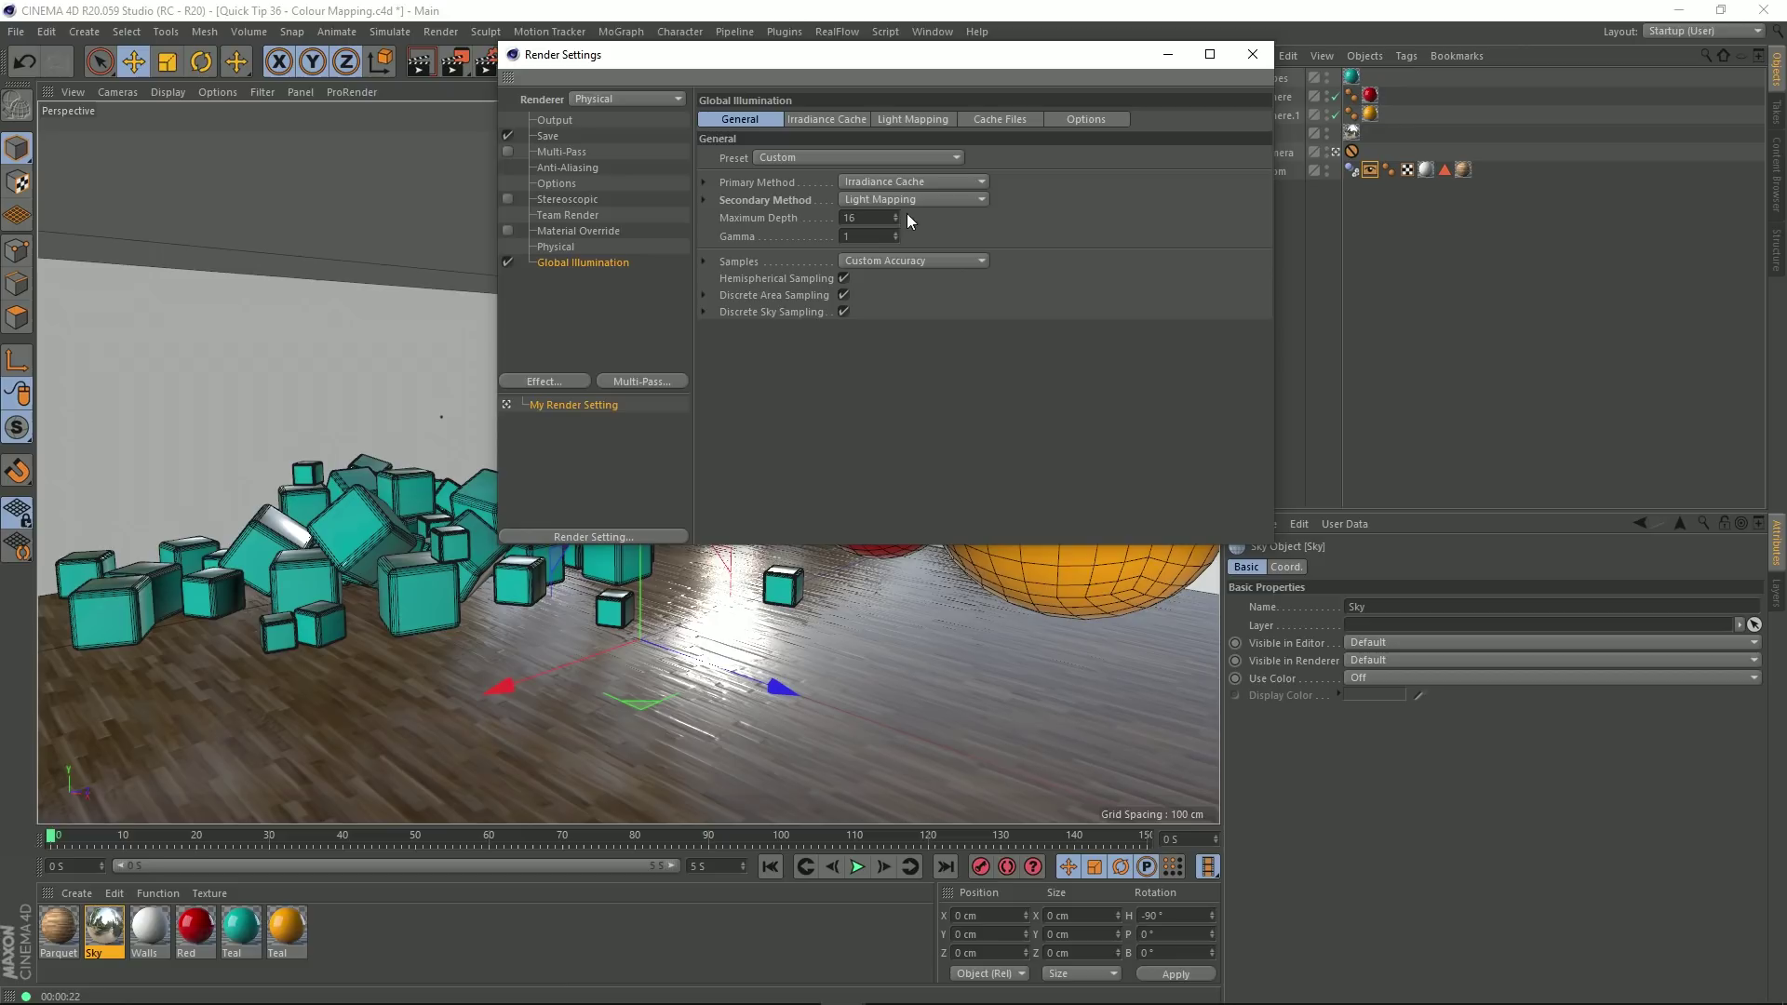
pyautogui.click(836, 120)
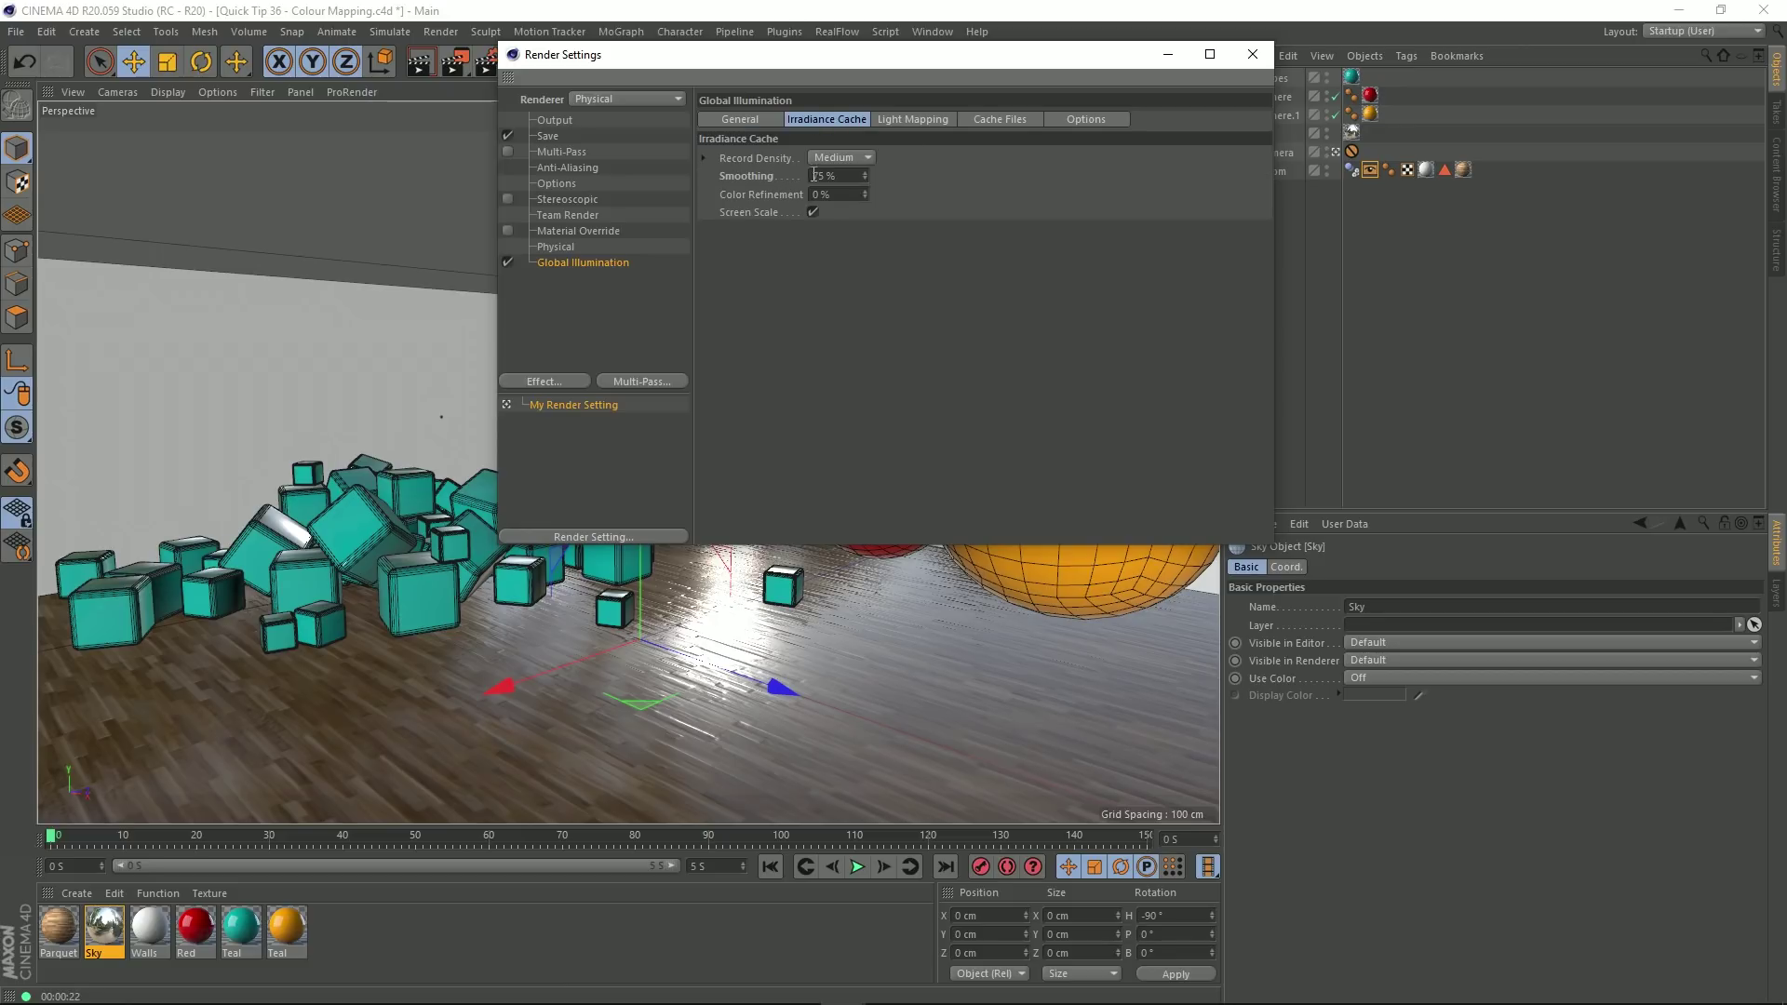
pyautogui.click(896, 121)
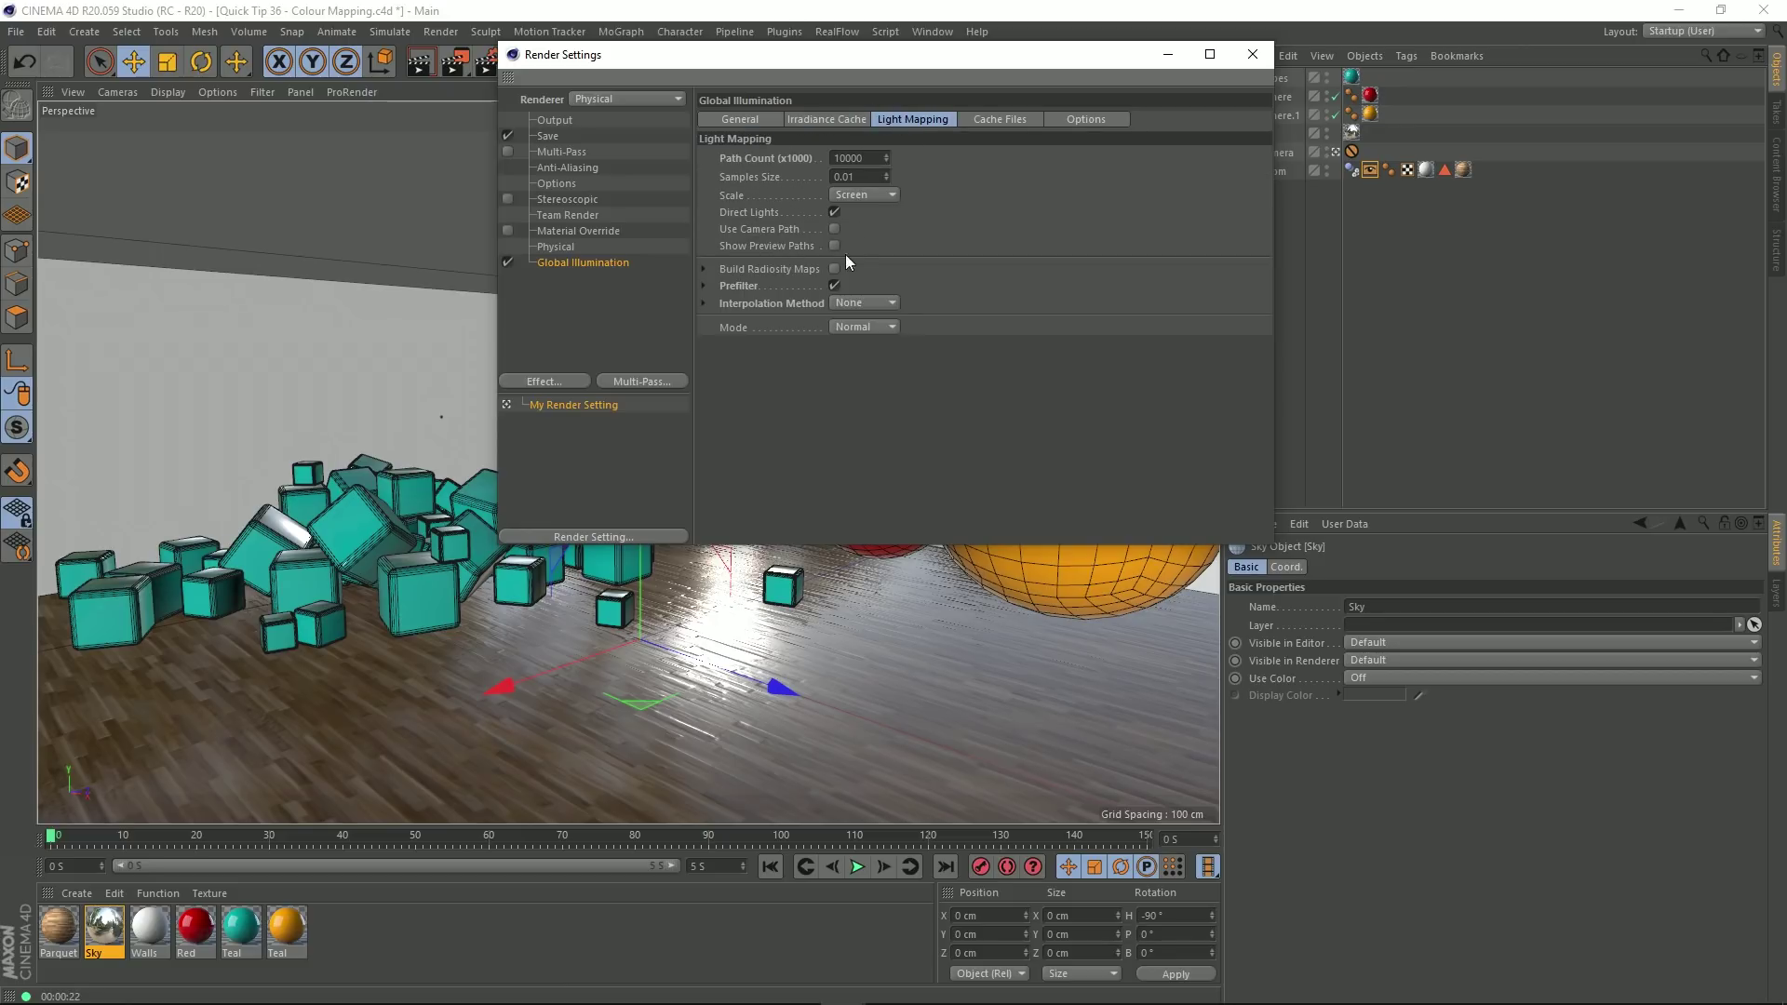
pyautogui.click(832, 119)
pyautogui.click(891, 118)
pyautogui.click(1254, 56)
pyautogui.click(1304, 399)
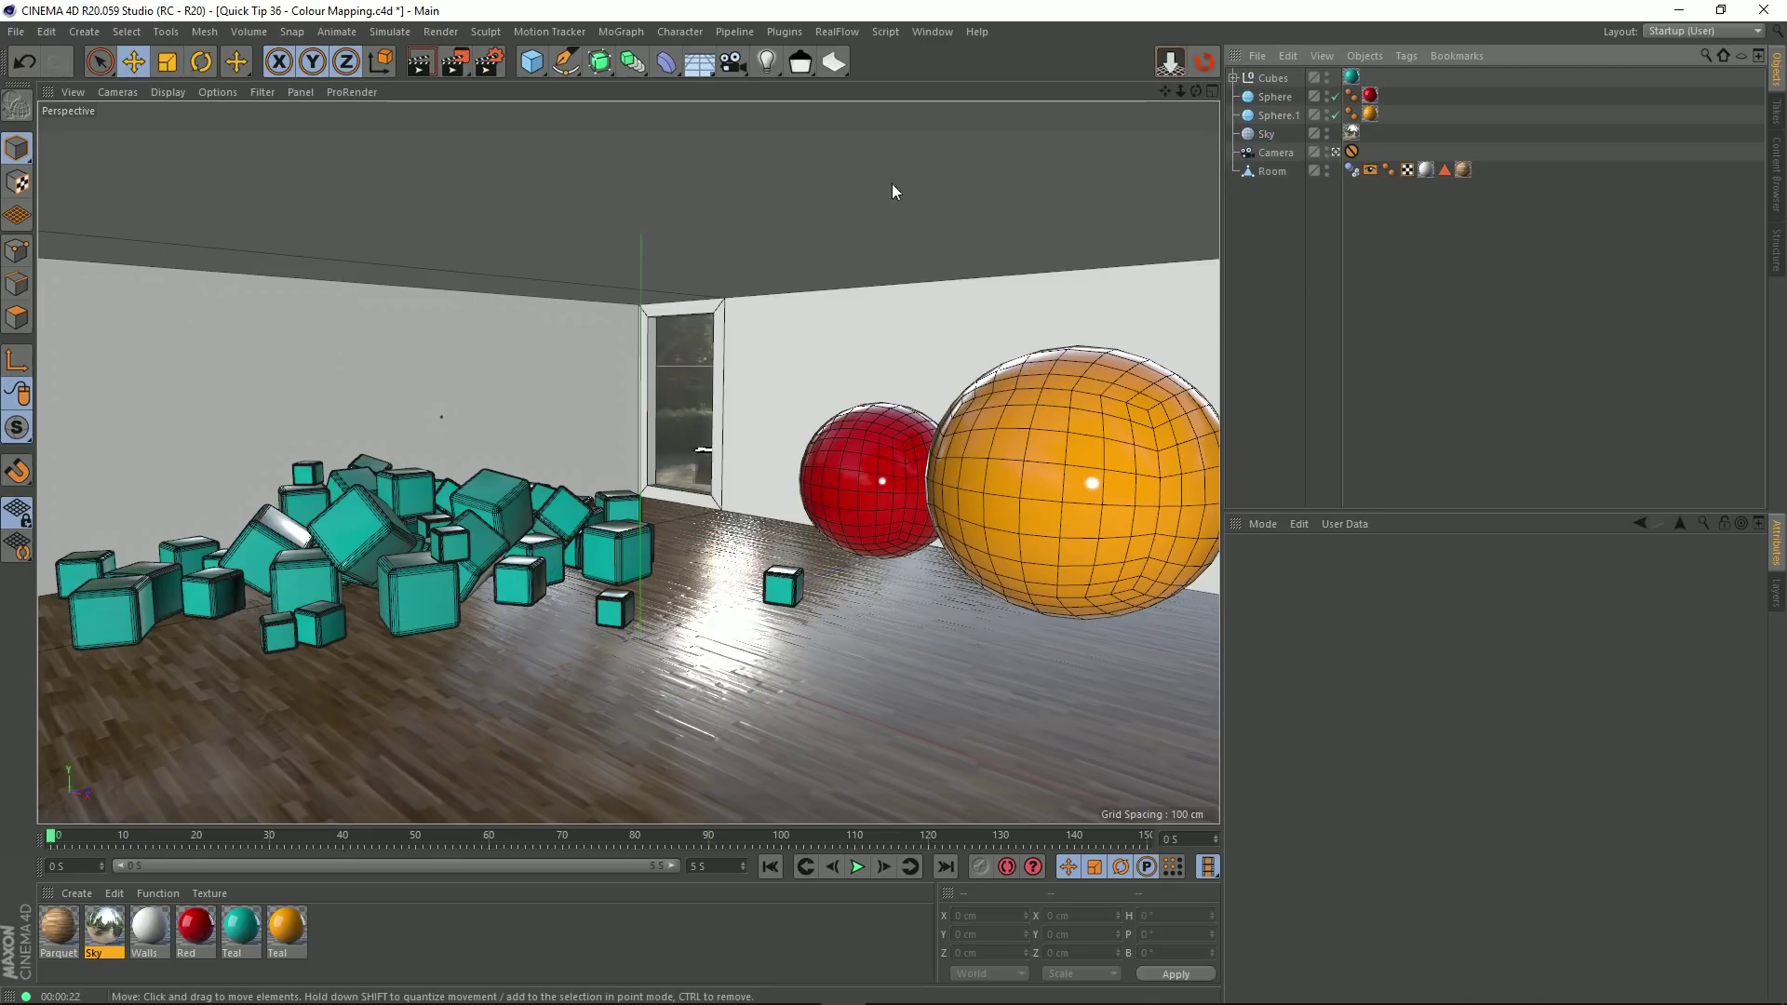
# Step: Render the room to the Picture Viewer, orbit a free view, then return to the scene camera
pyautogui.click(453, 65)
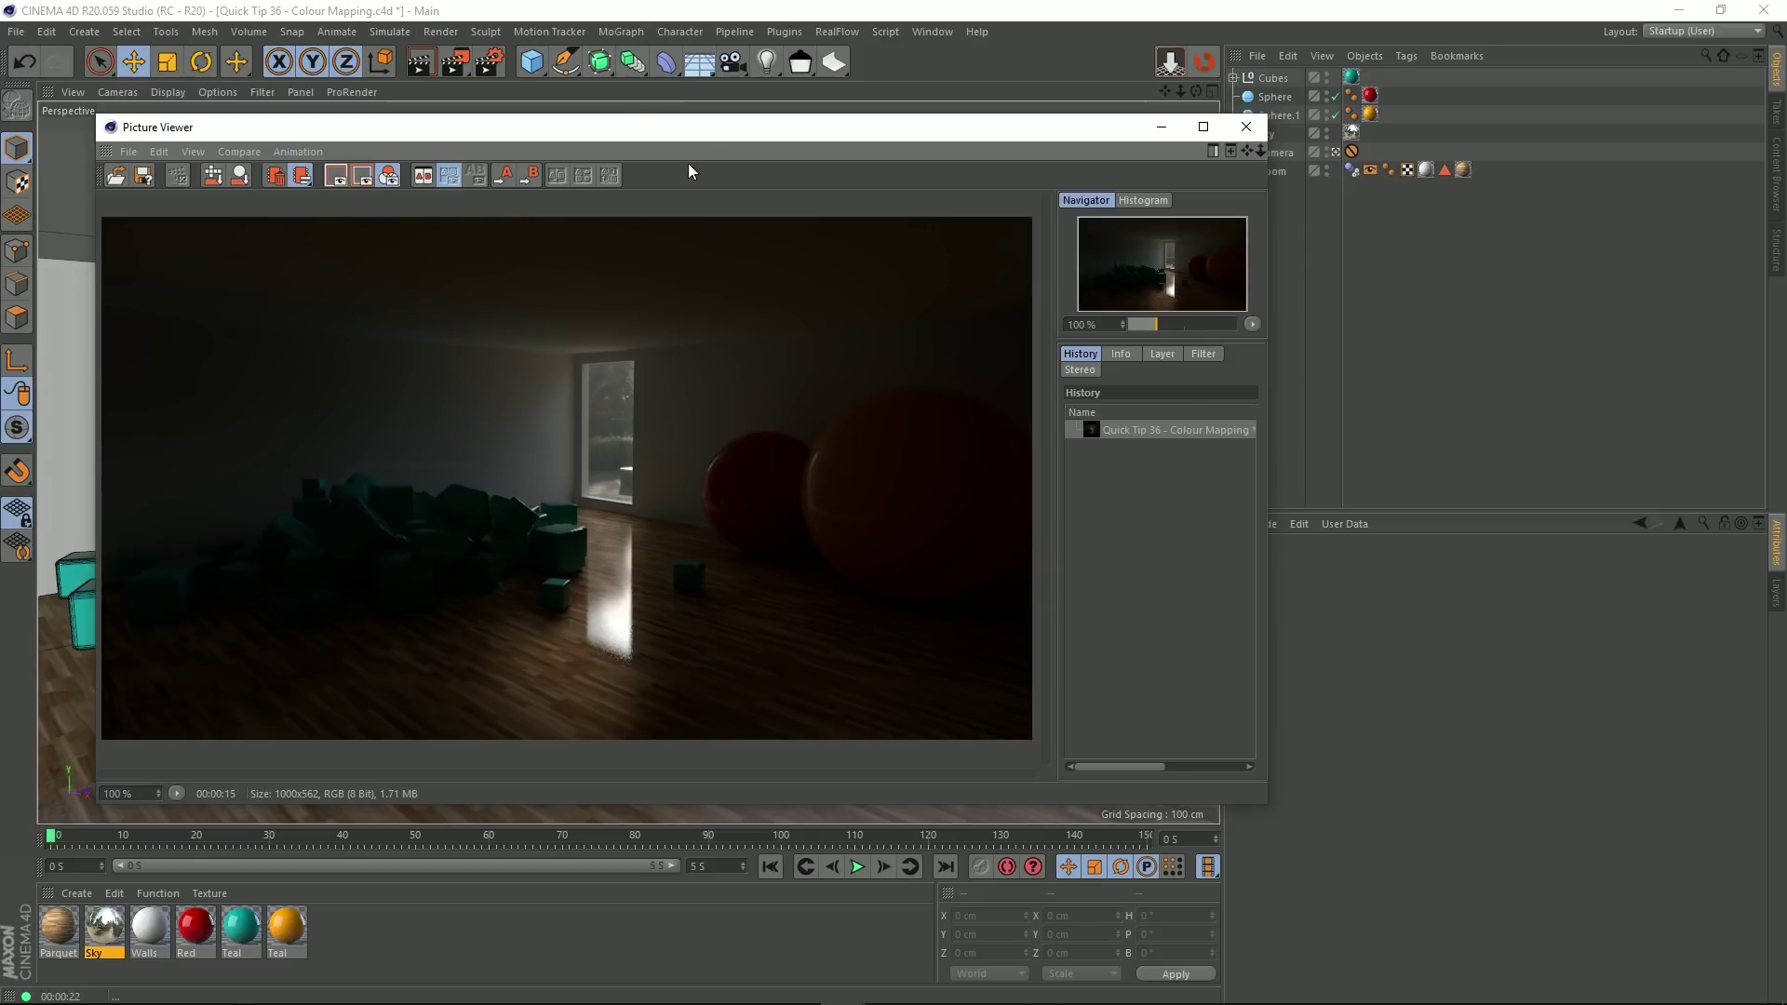
pyautogui.moveTo(714, 132)
pyautogui.mouseDown()
pyautogui.moveTo(778, 138)
pyautogui.moveTo(750, 132)
pyautogui.mouseUp()
pyautogui.click(1335, 151)
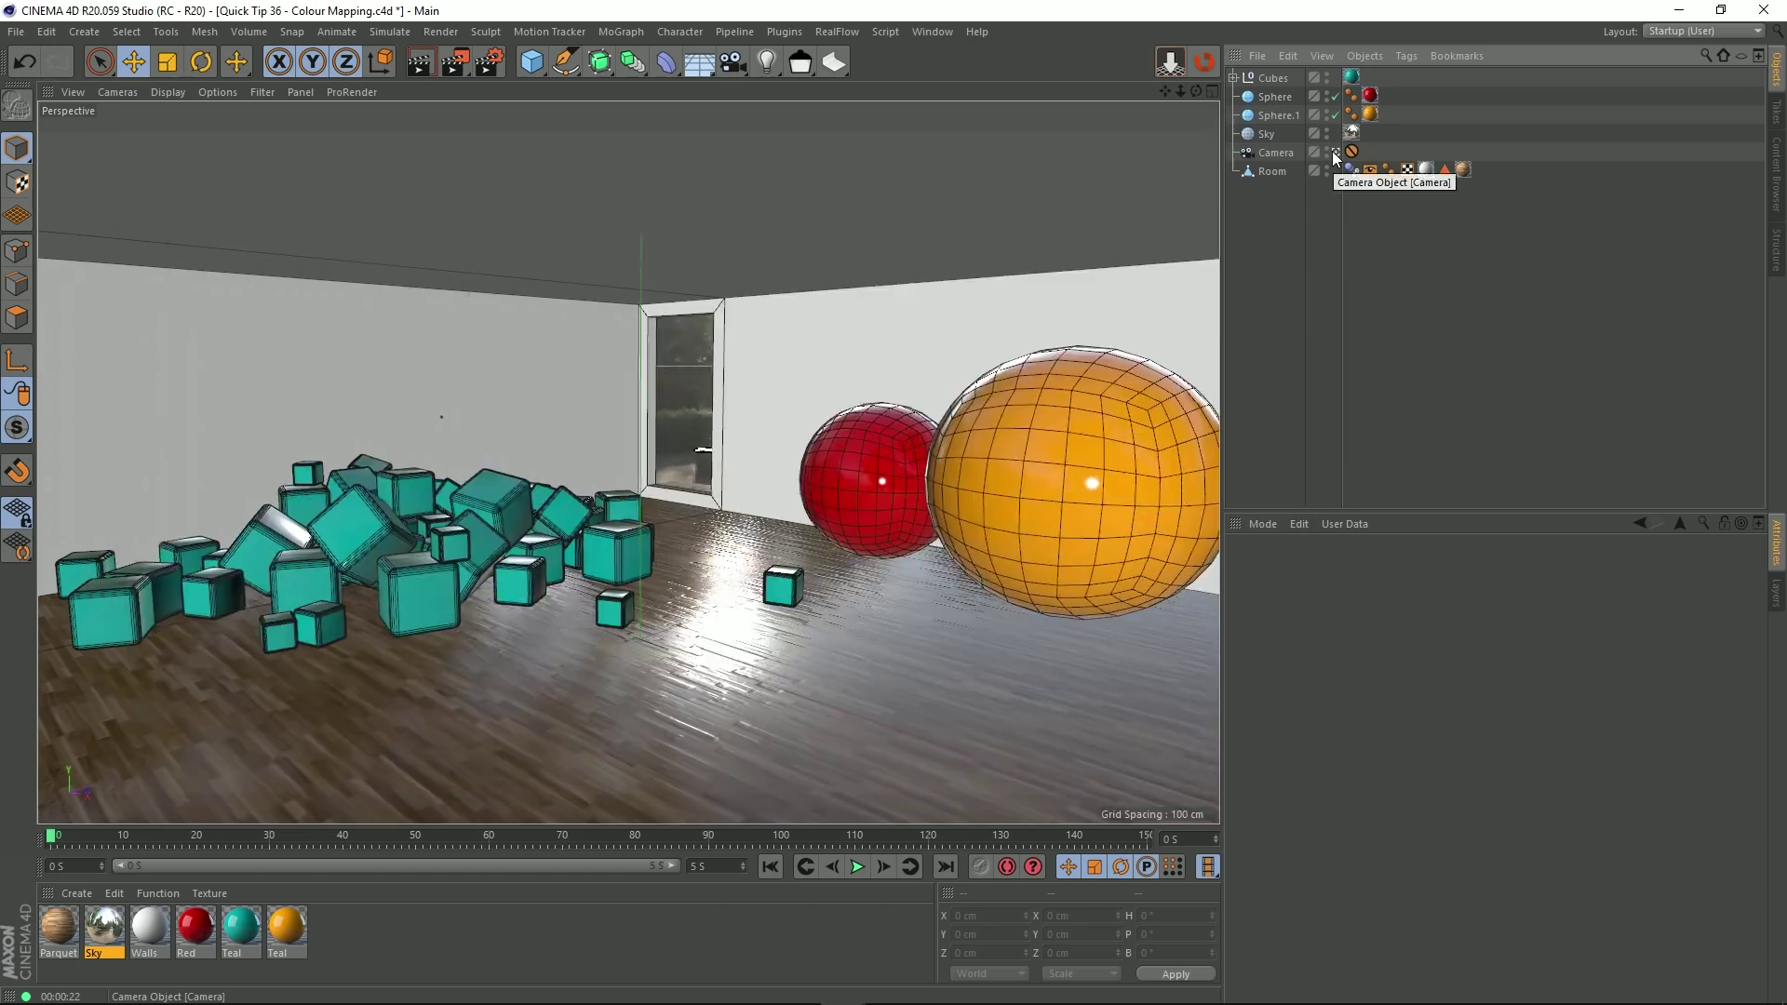
pyautogui.keyDown('alt'); pyautogui.moveTo(757, 439); pyautogui.dragTo(717, 460); pyautogui.keyUp('alt')
pyautogui.scroll(5, 633, 345)
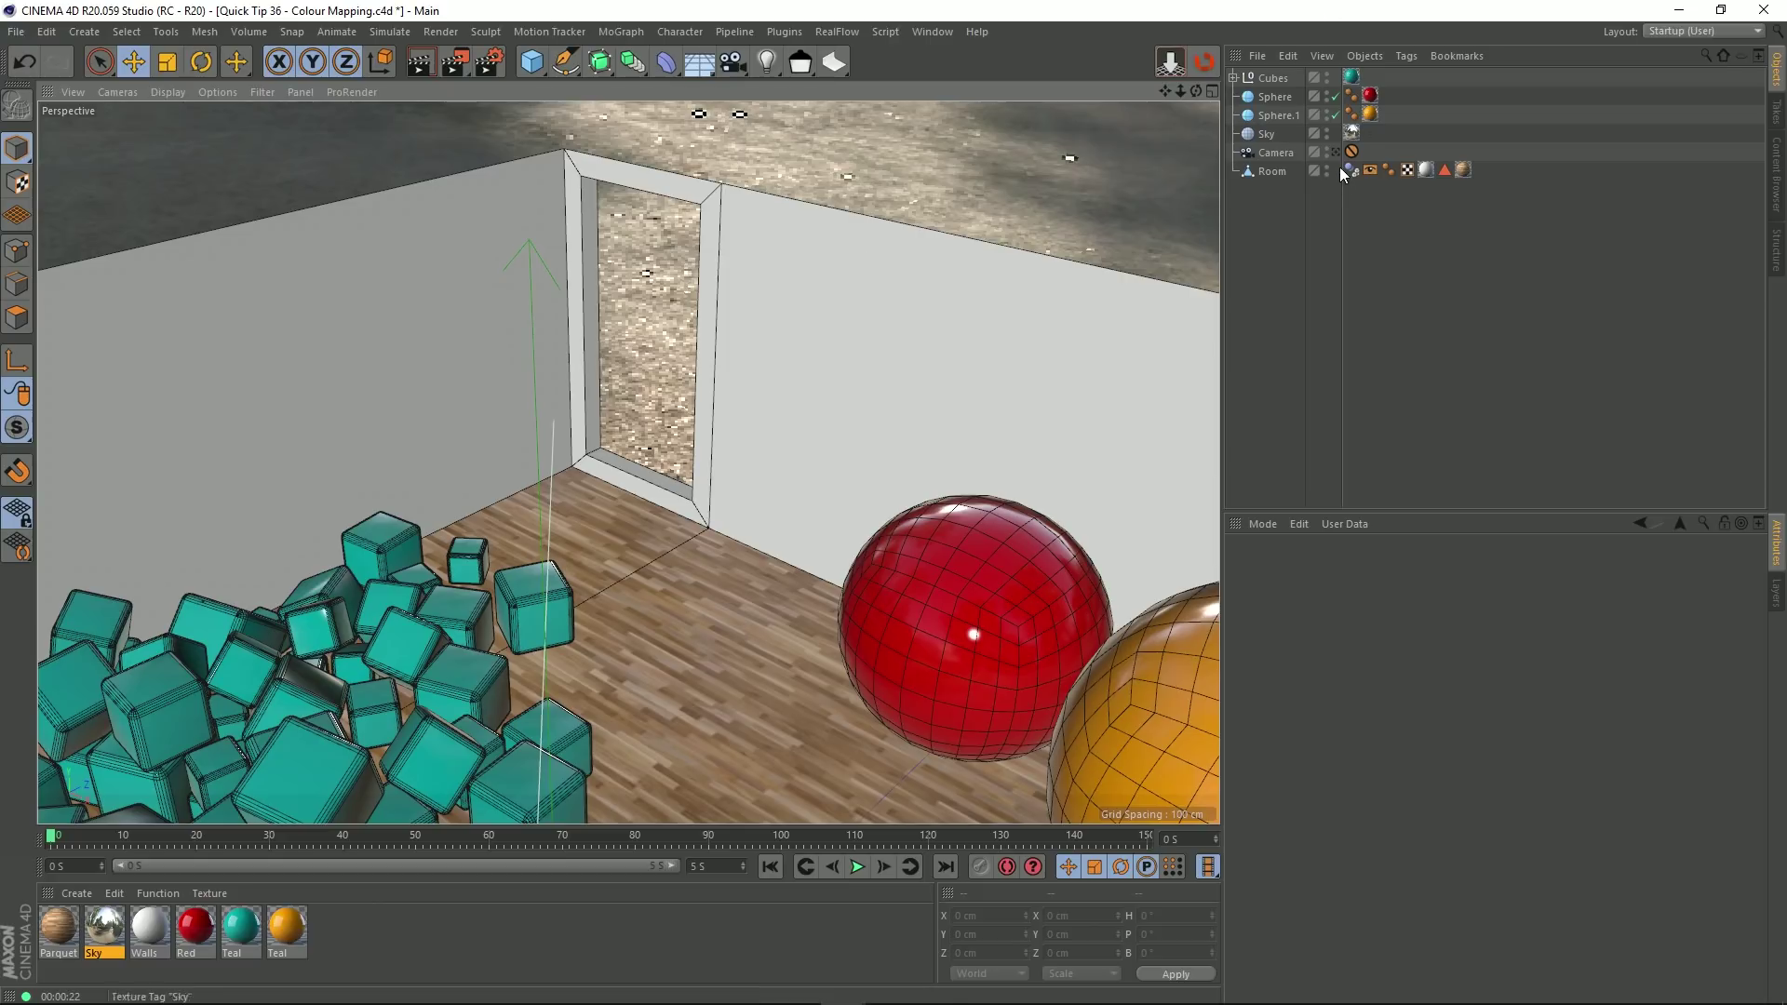
pyautogui.click(1334, 152)
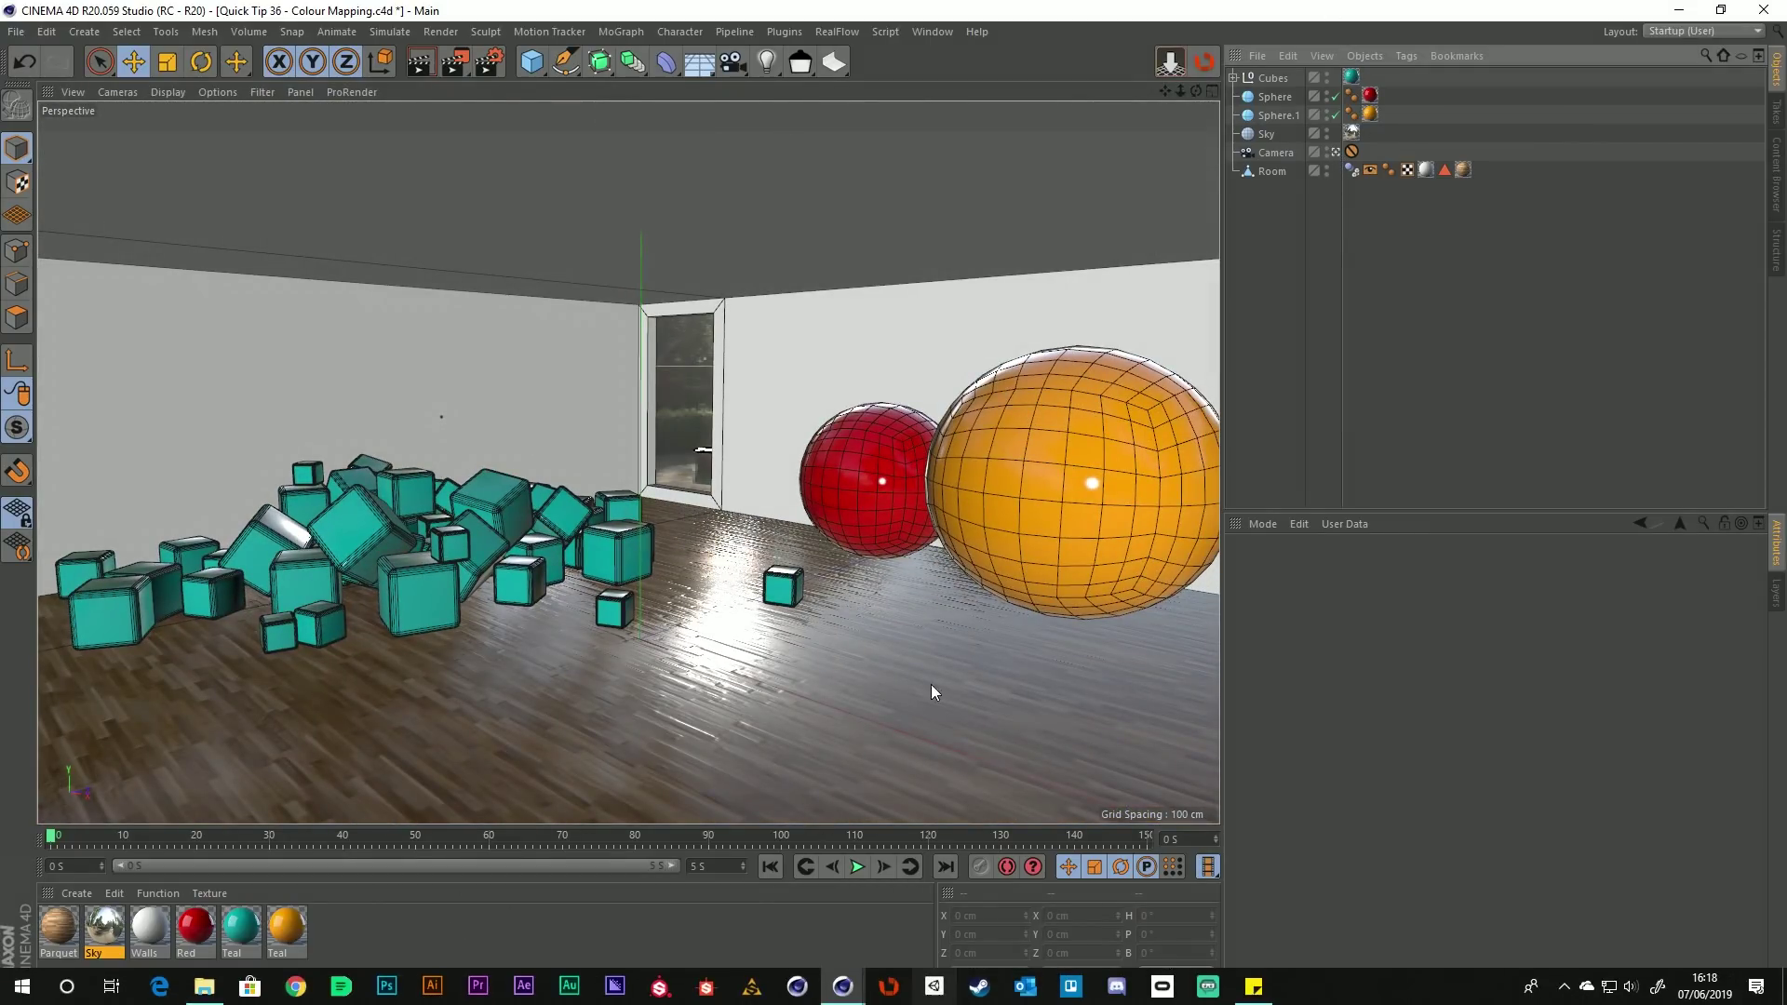
# Step: Reopen the Picture Viewer from the Window menu, move it top-left and widen it
pyautogui.click(927, 33)
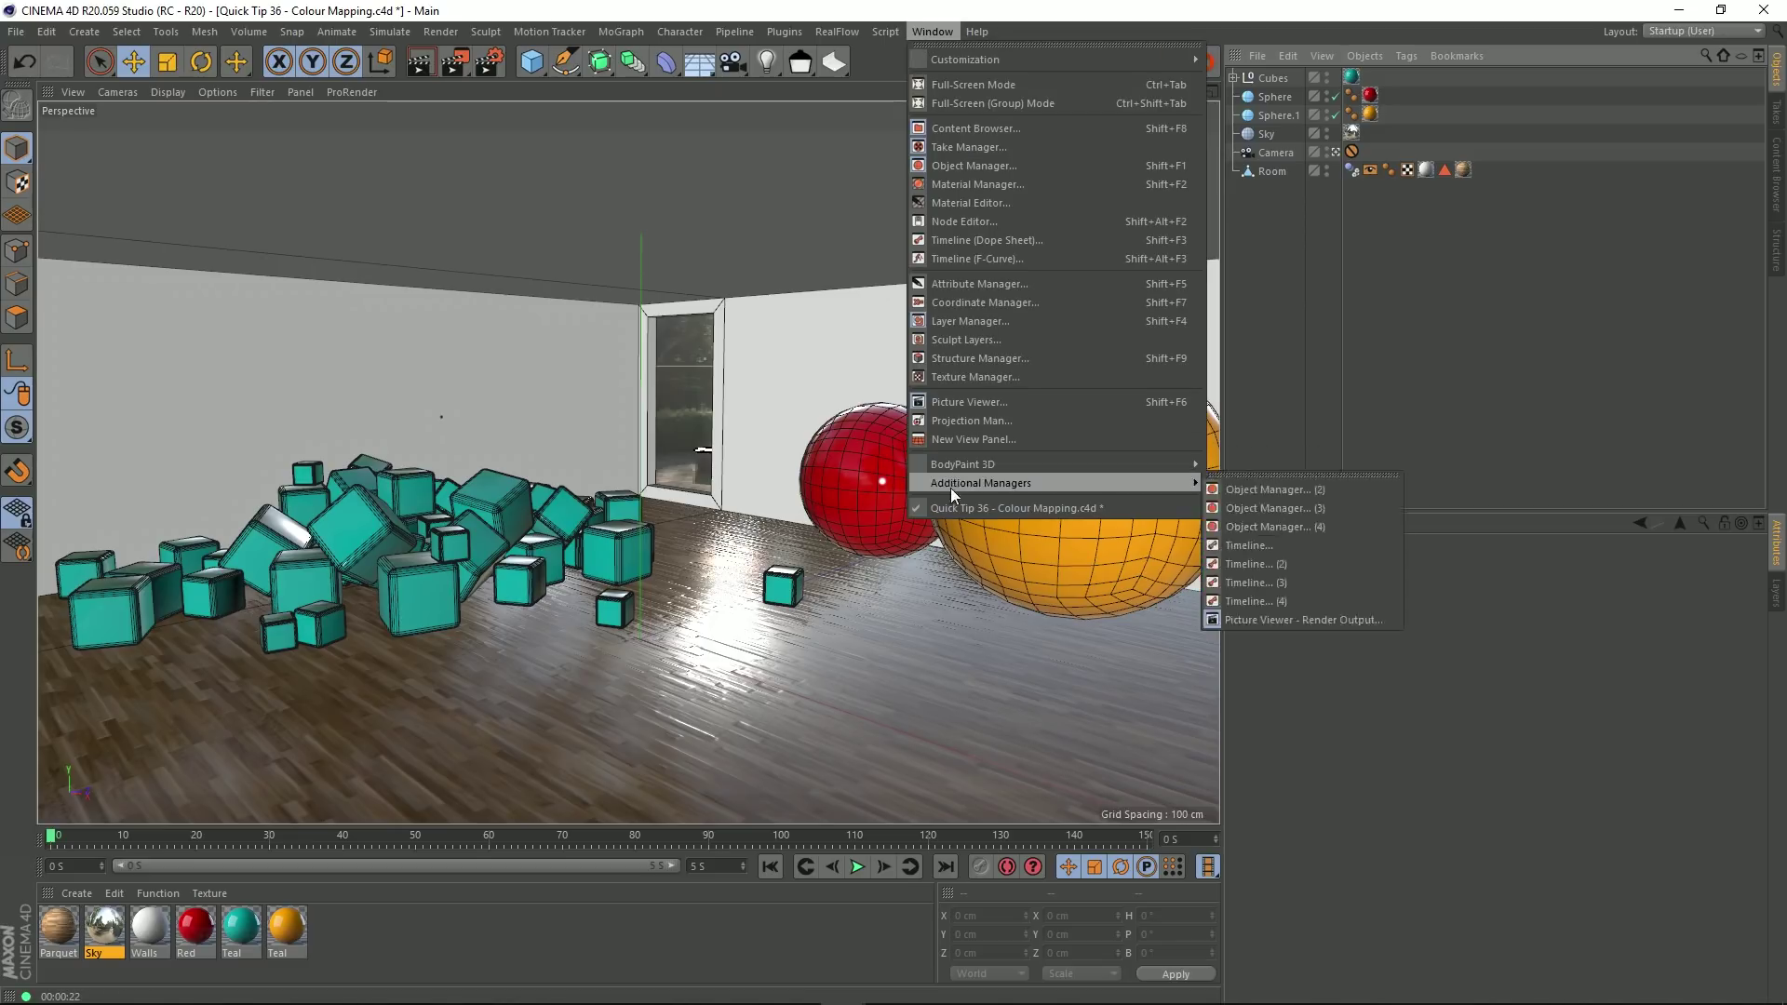
pyautogui.click(975, 400)
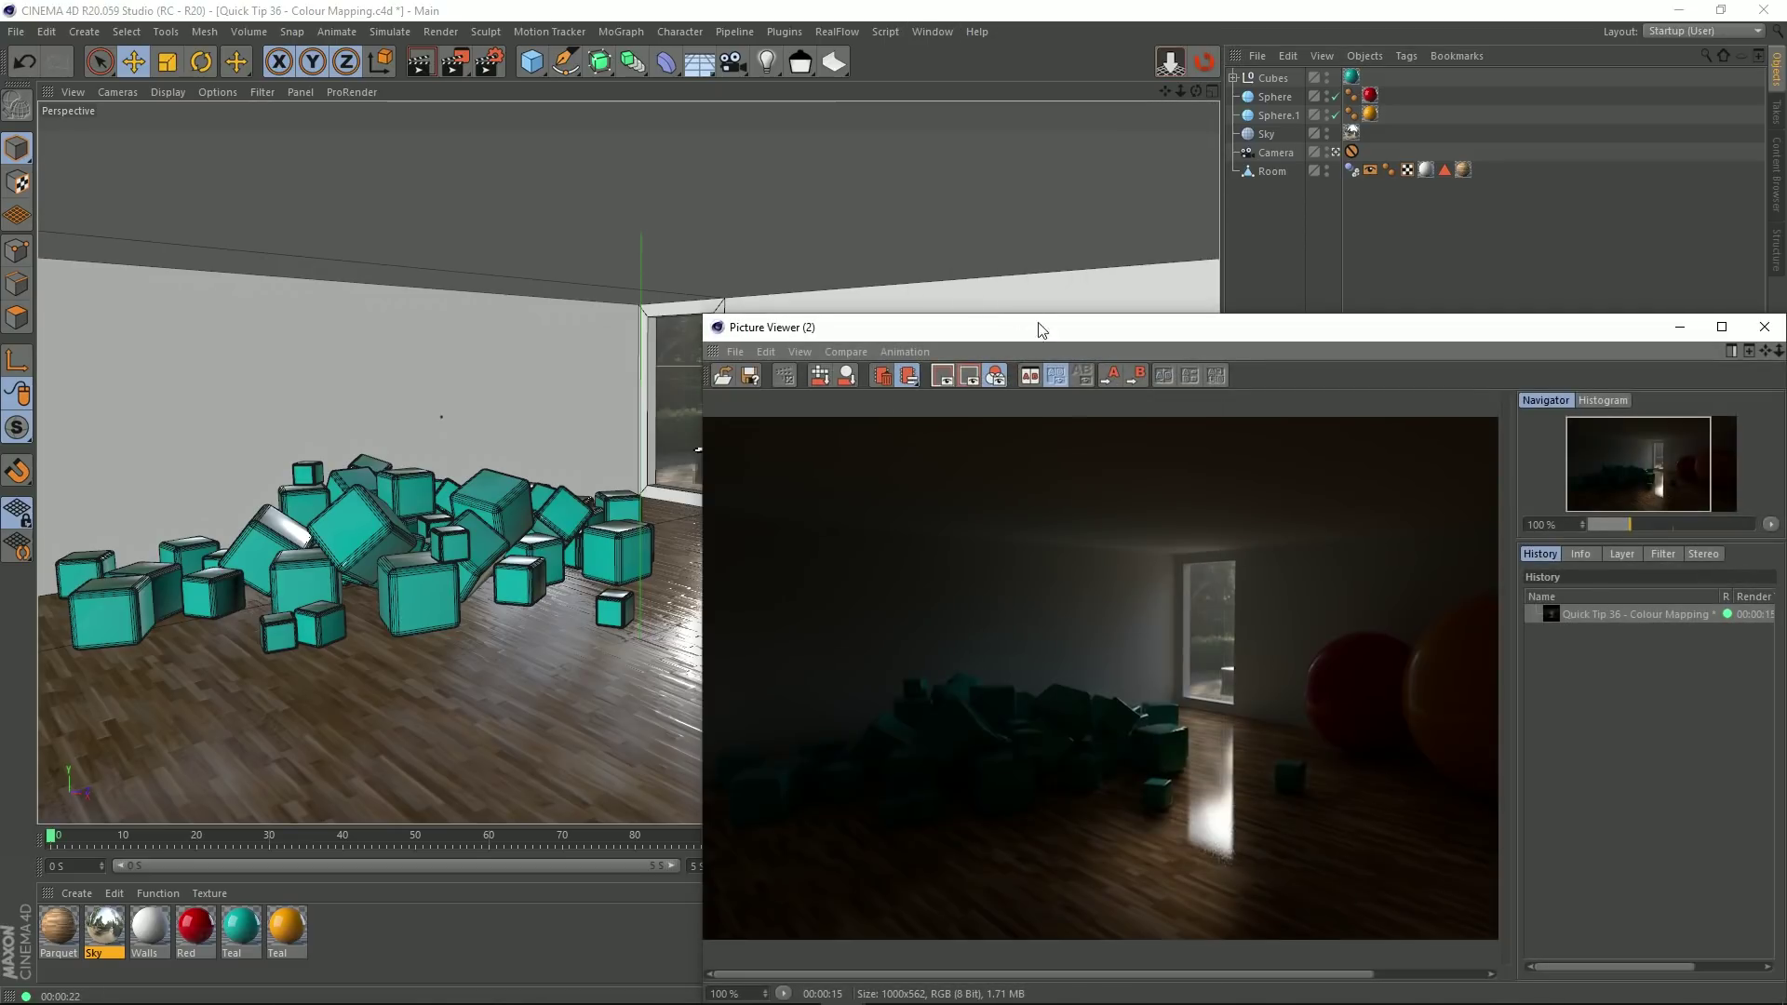
pyautogui.moveTo(1037, 326); pyautogui.dragTo(399, 113)
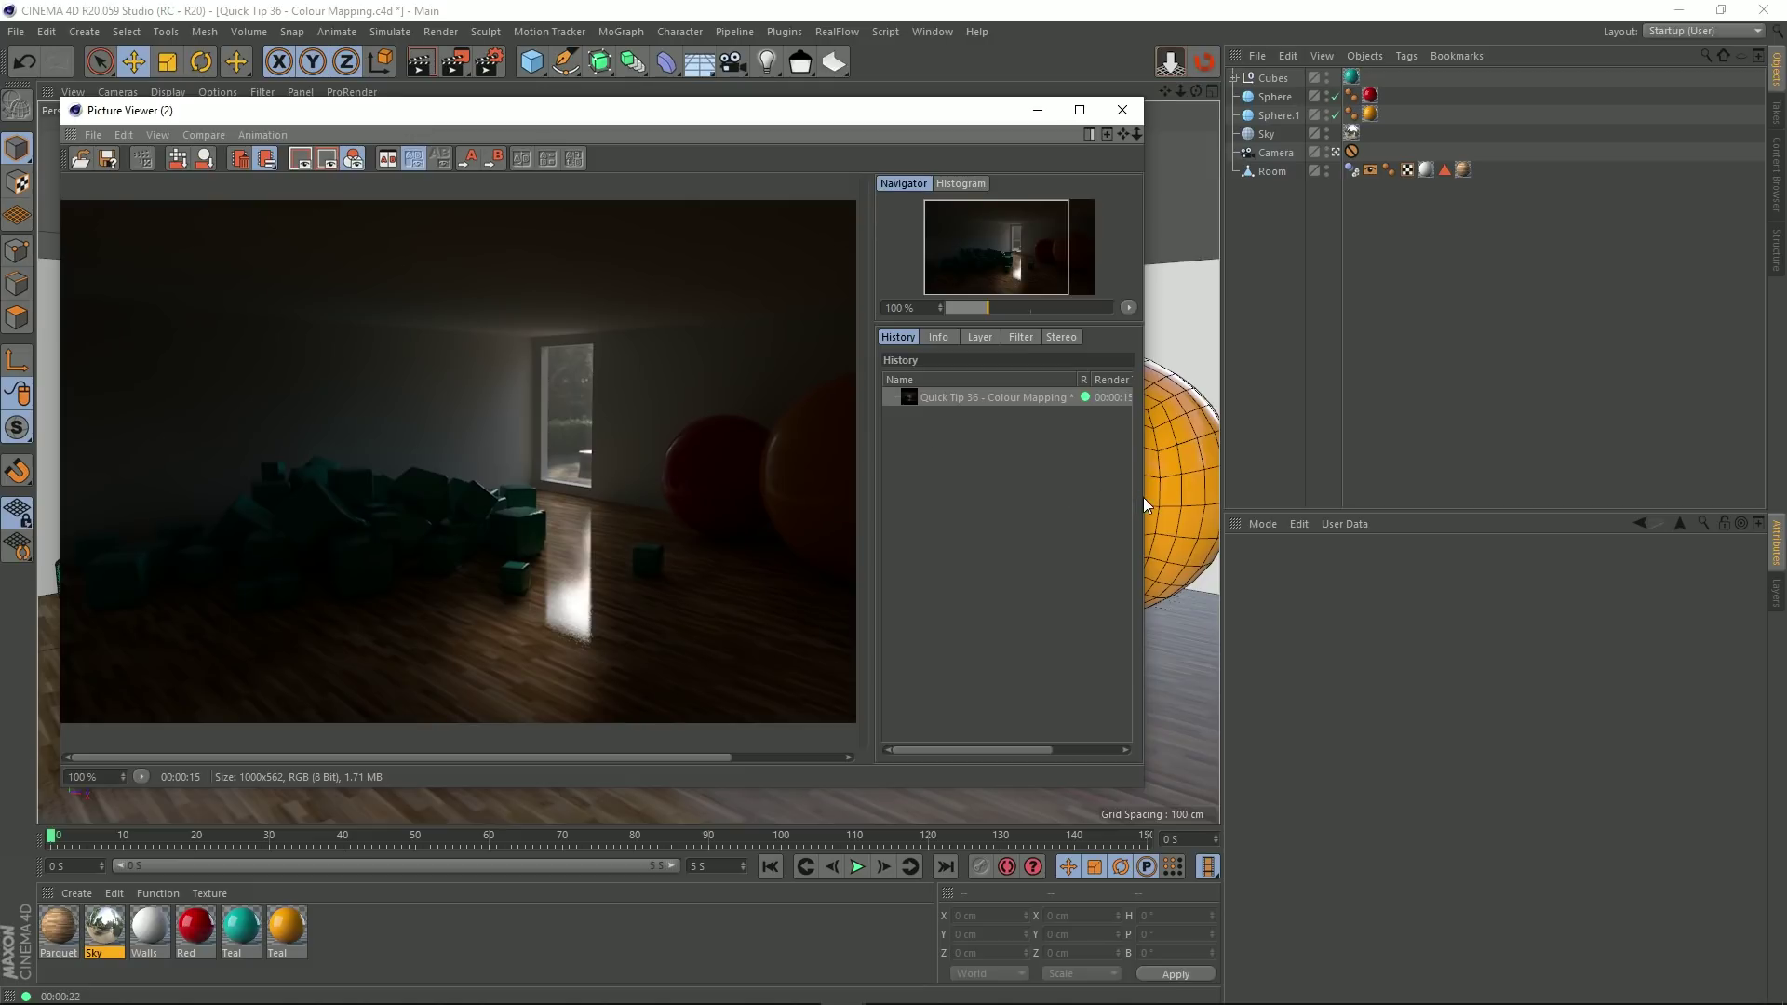
pyautogui.moveTo(1147, 498); pyautogui.dragTo(1310, 476)
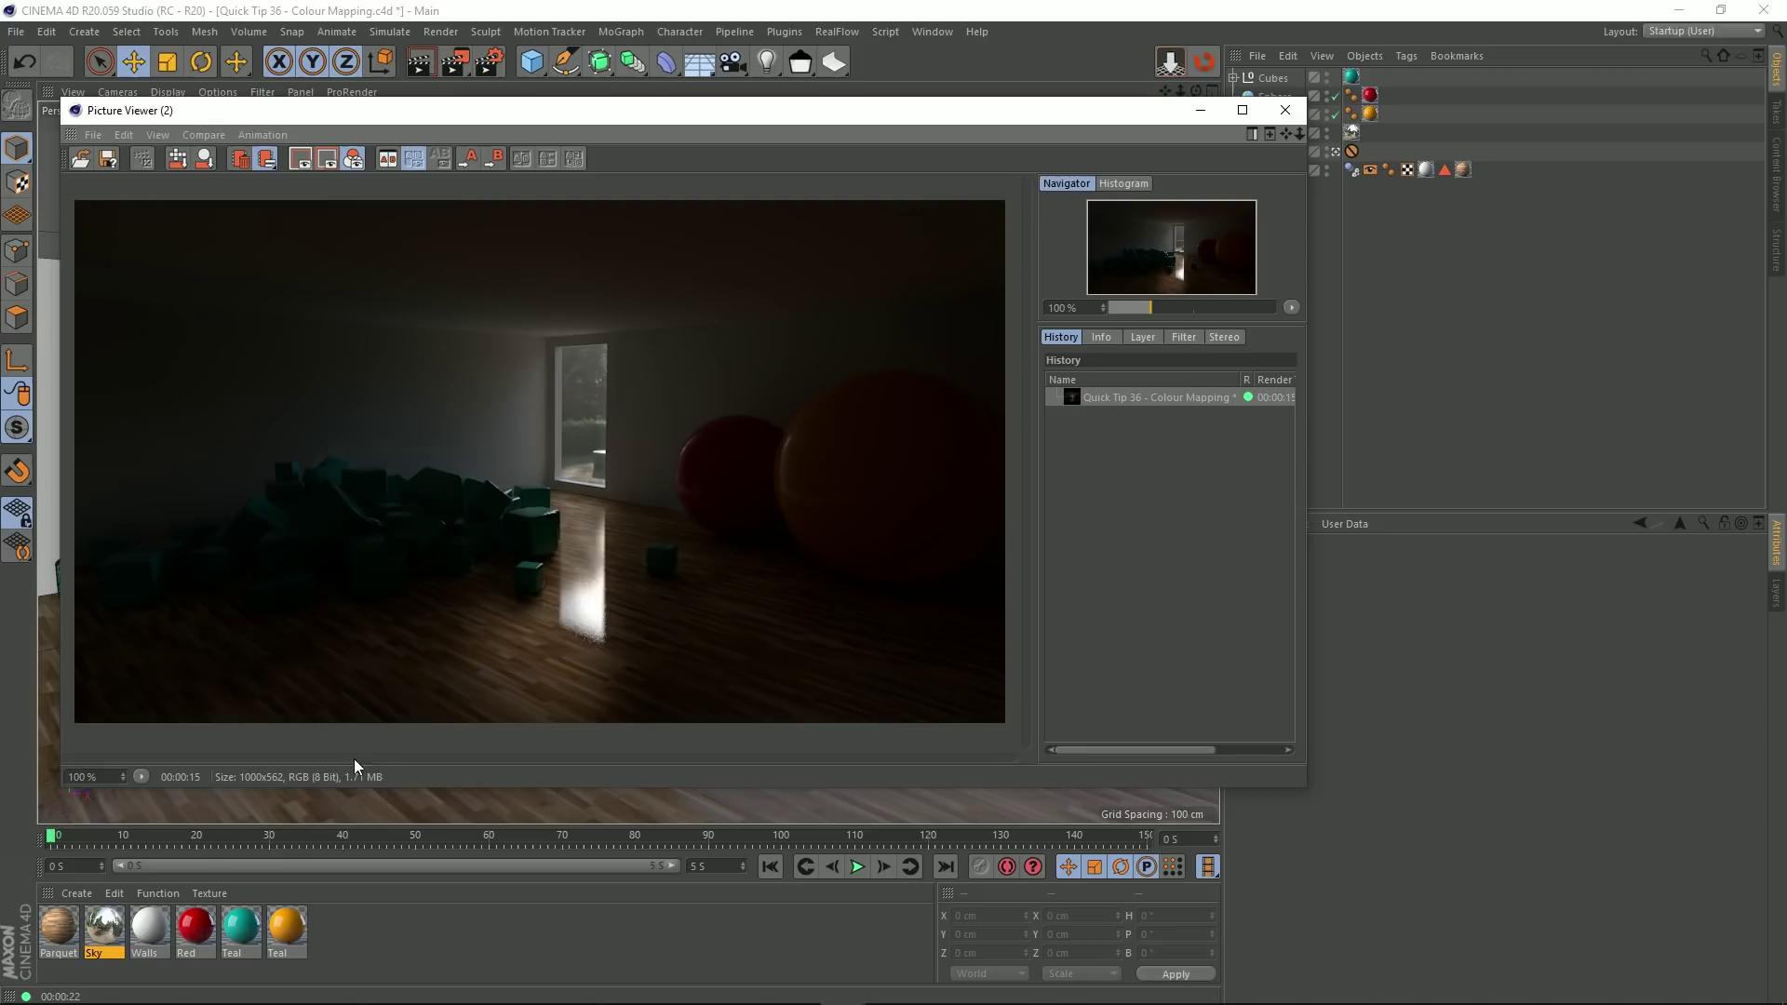
# Step: Set the Sky material's Generate GI Strength to 400% and render the room again
pyautogui.doubleClick(101, 934)
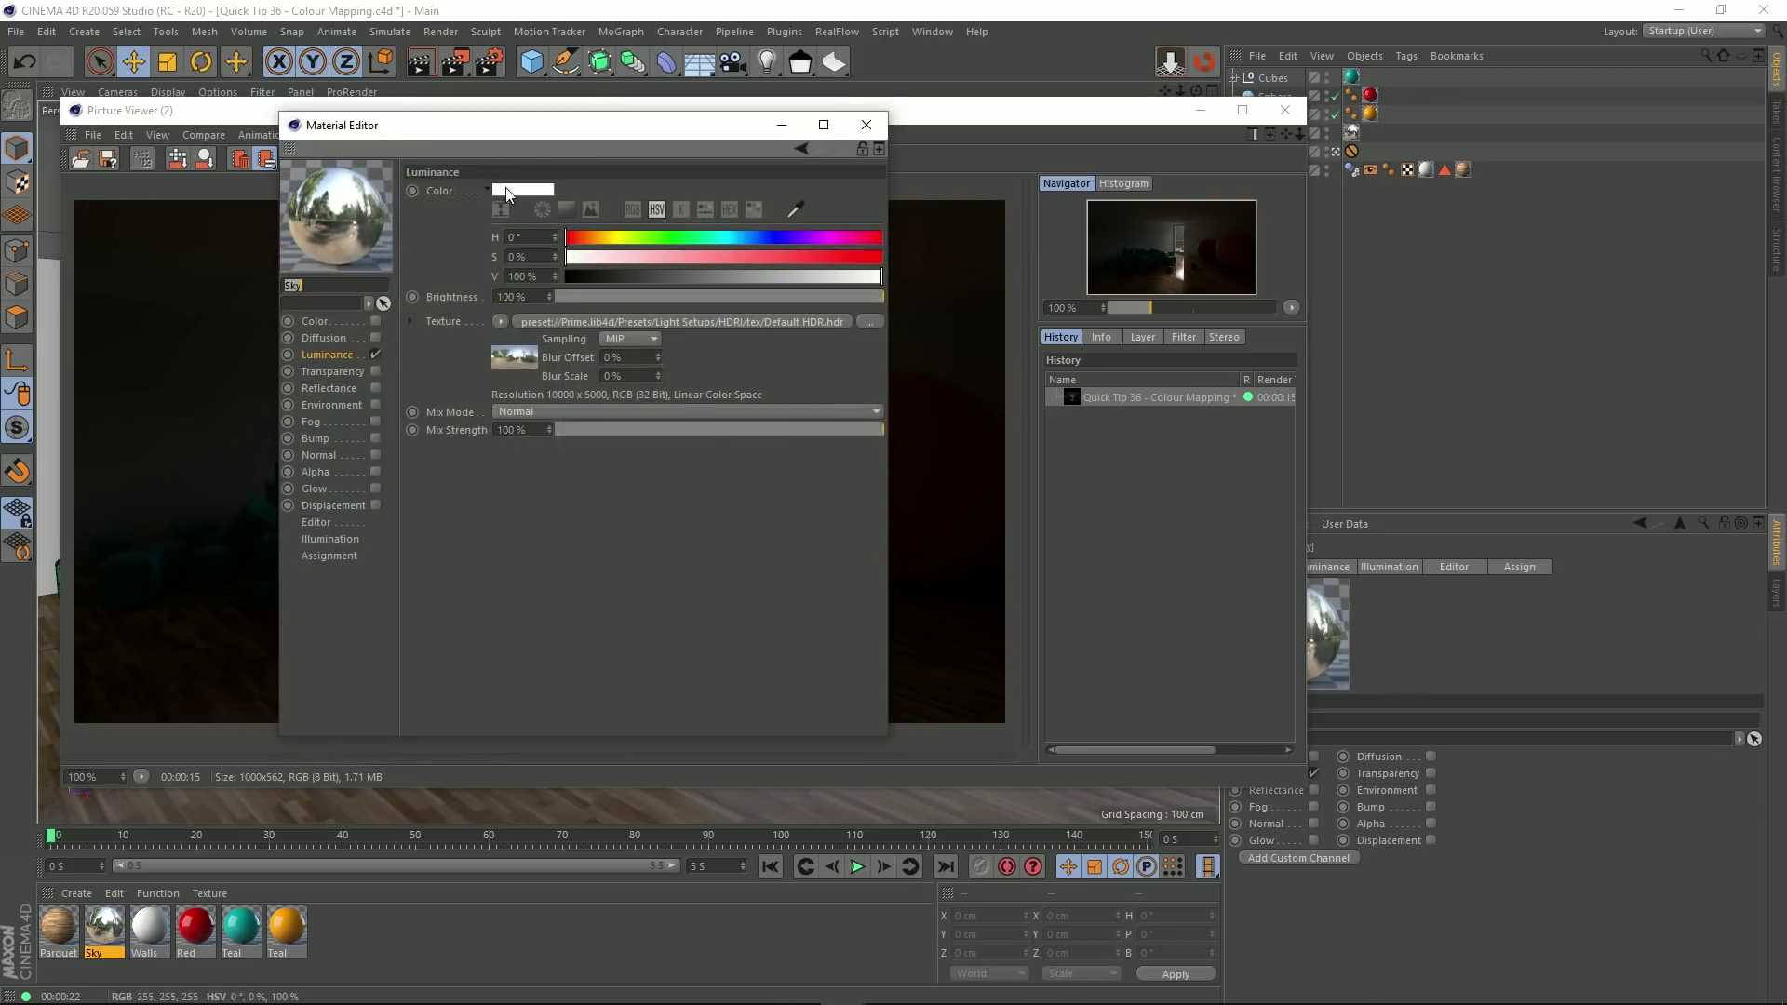
pyautogui.moveTo(598, 133); pyautogui.dragTo(724, 173)
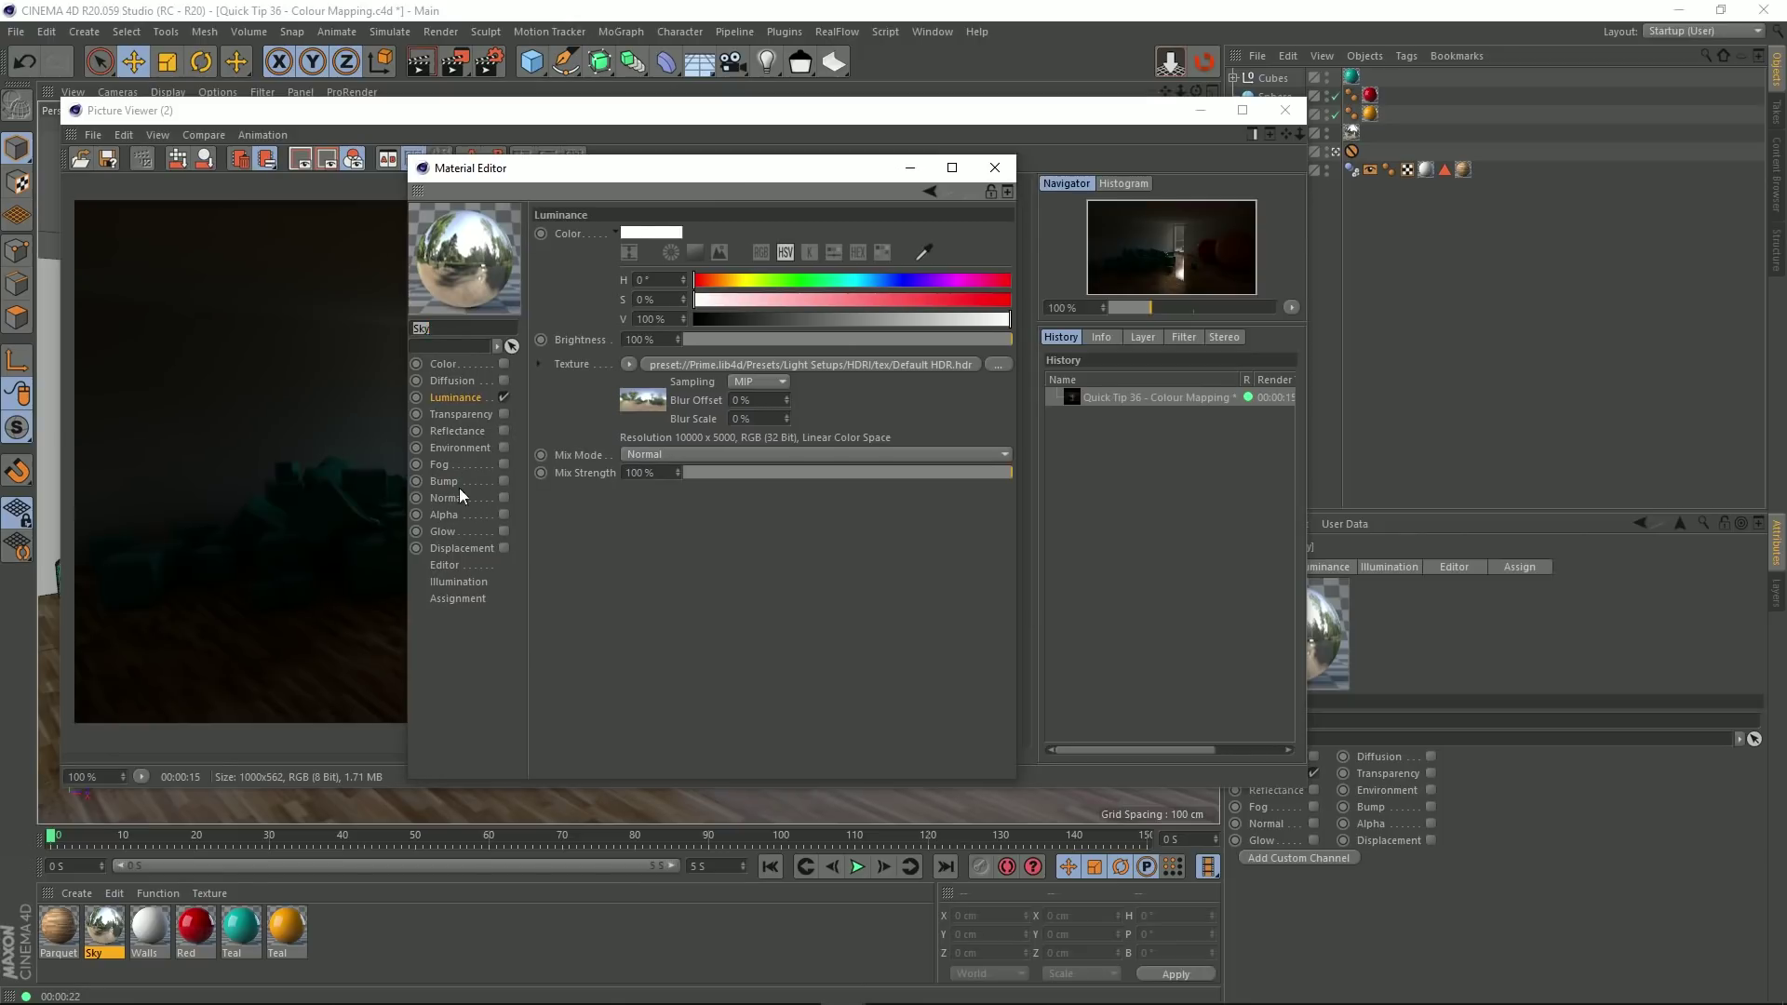
pyautogui.click(456, 584)
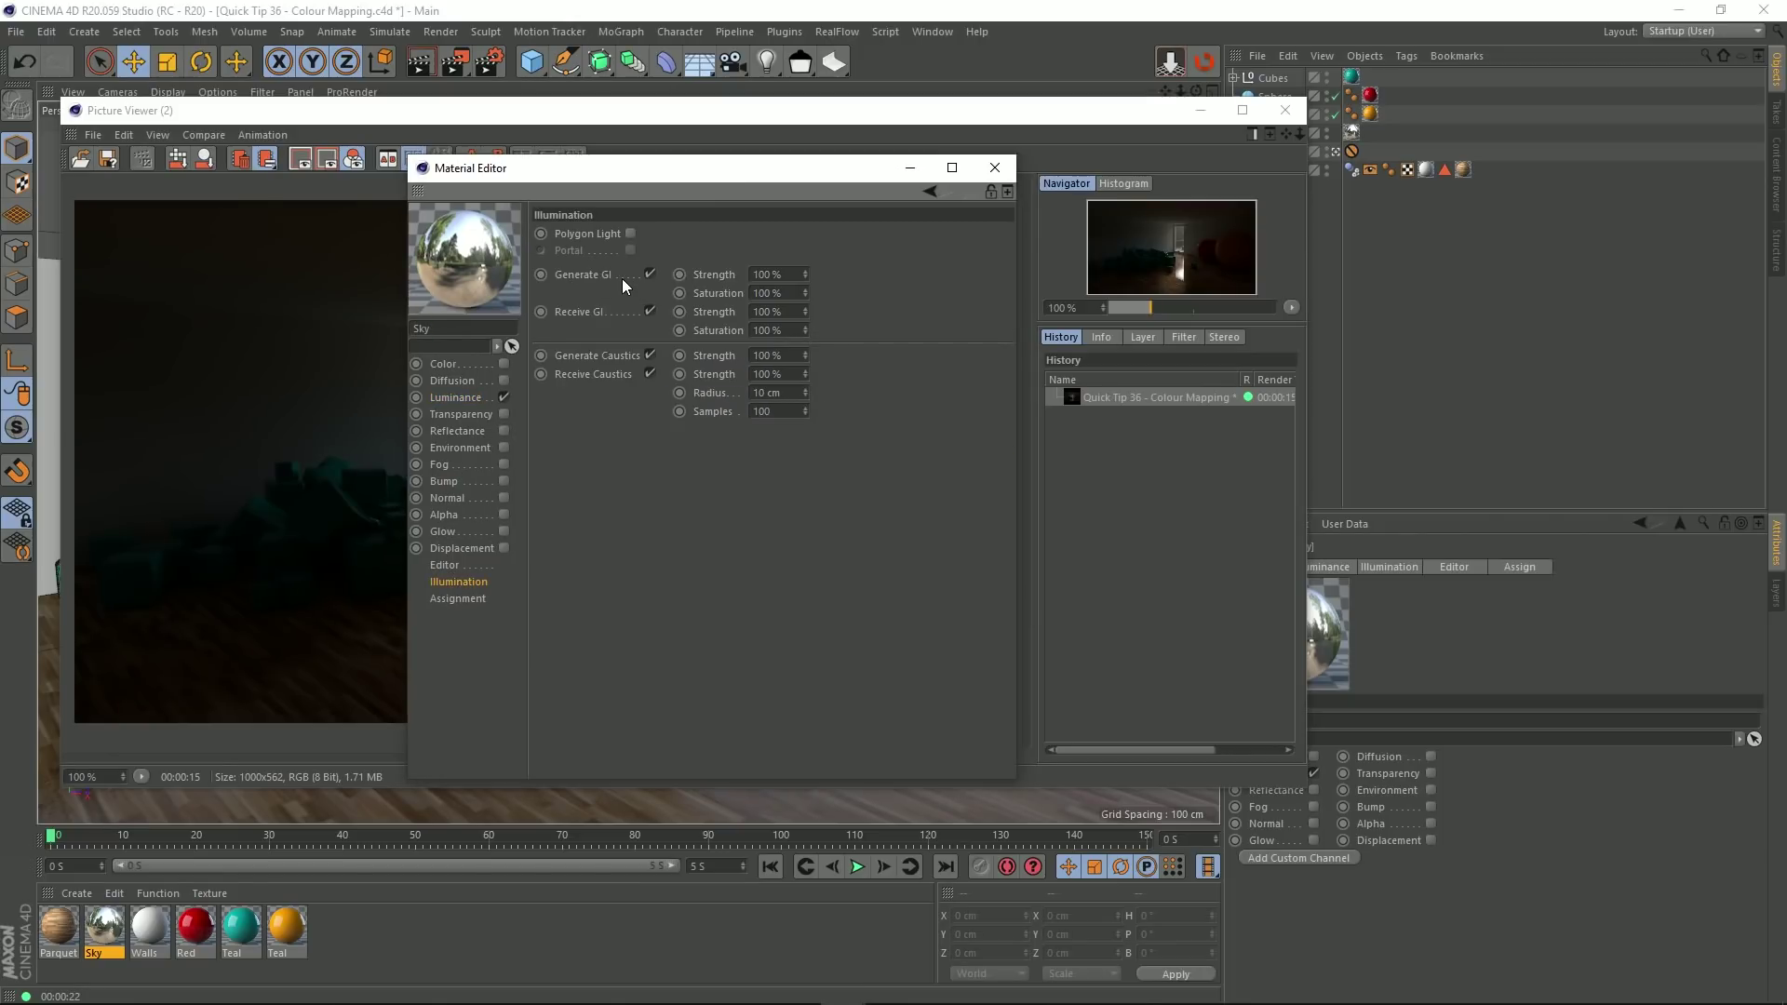
pyautogui.moveTo(792, 275); pyautogui.dragTo(731, 277)
pyautogui.write('400')
pyautogui.press('Return')
pyautogui.click(994, 168)
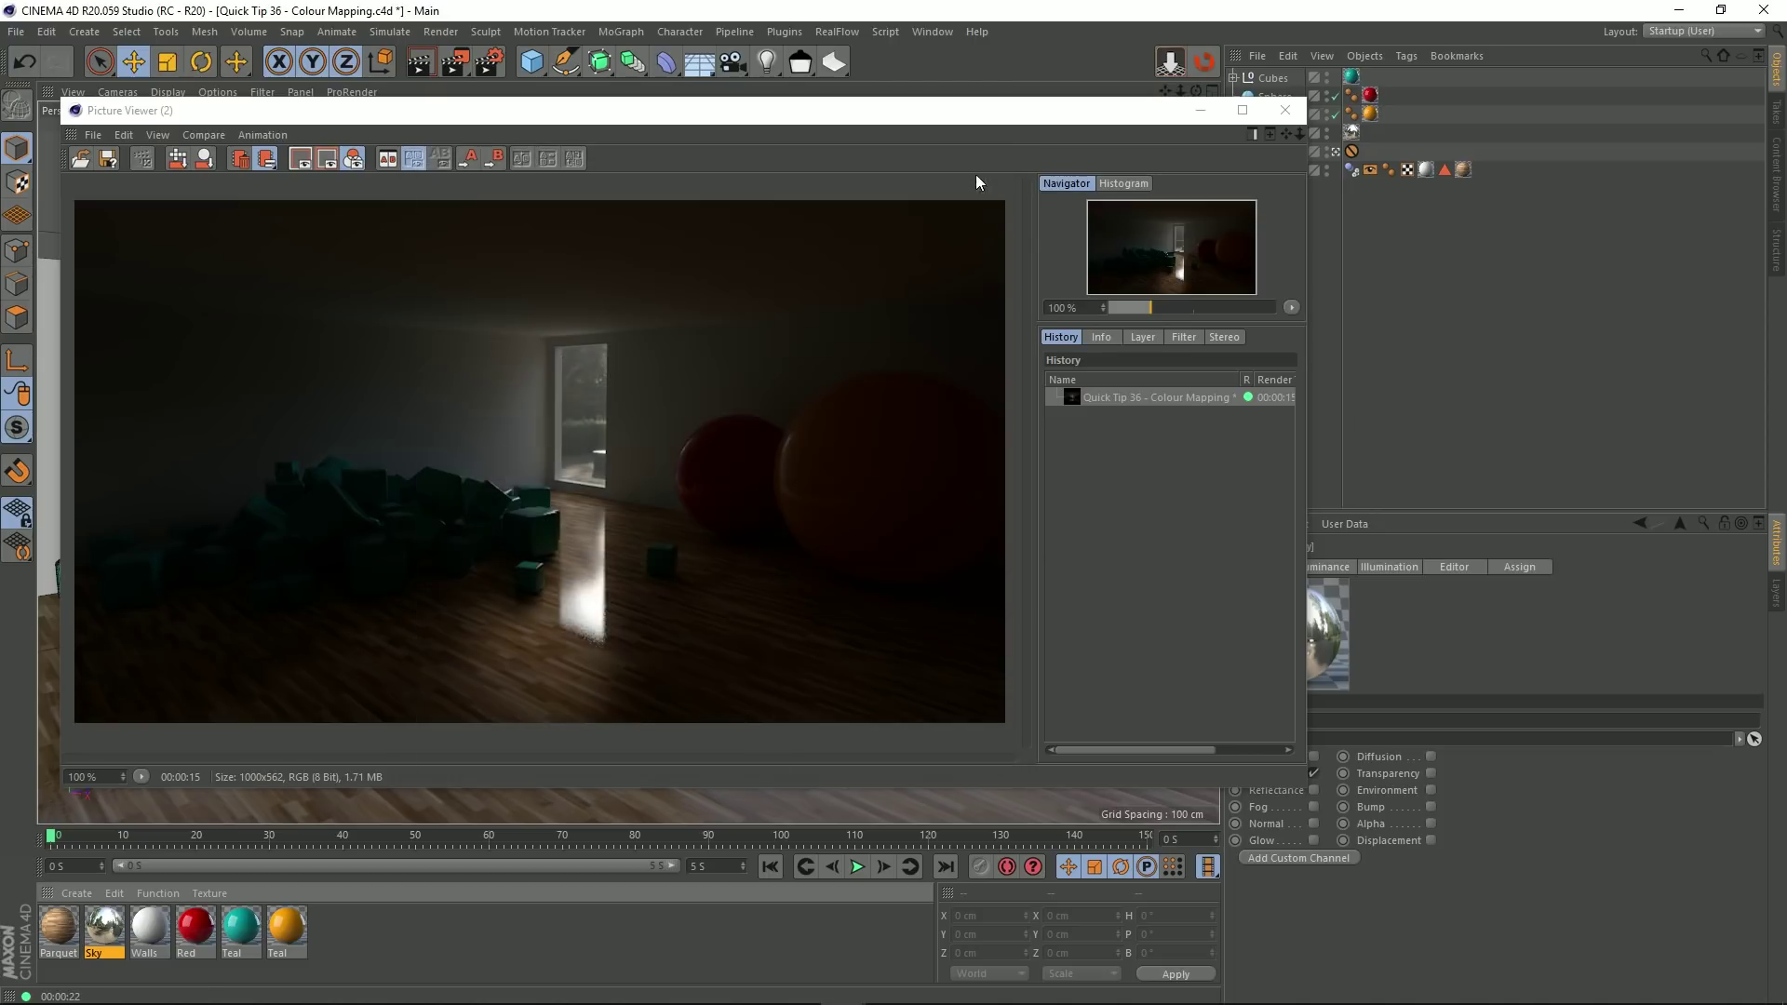
pyautogui.click(455, 61)
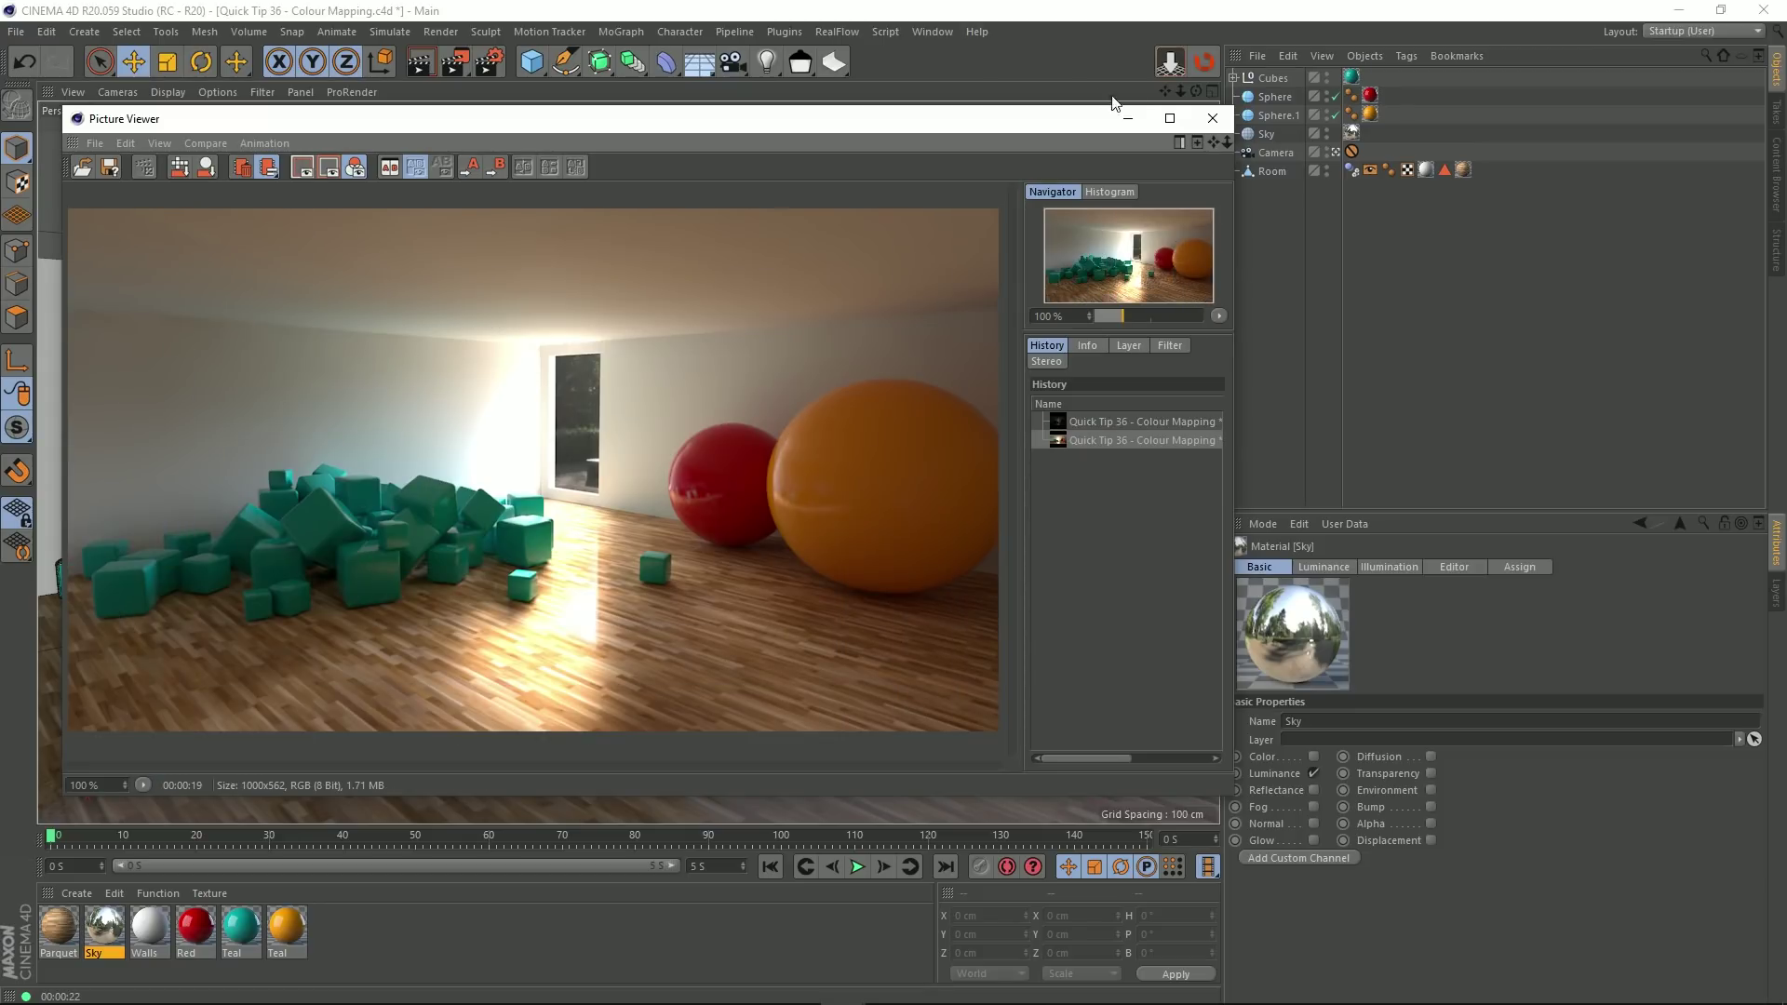
# Step: Open the Sky material beside the render and review its 400% GI Strength illumination setting
pyautogui.doubleClick(119, 943)
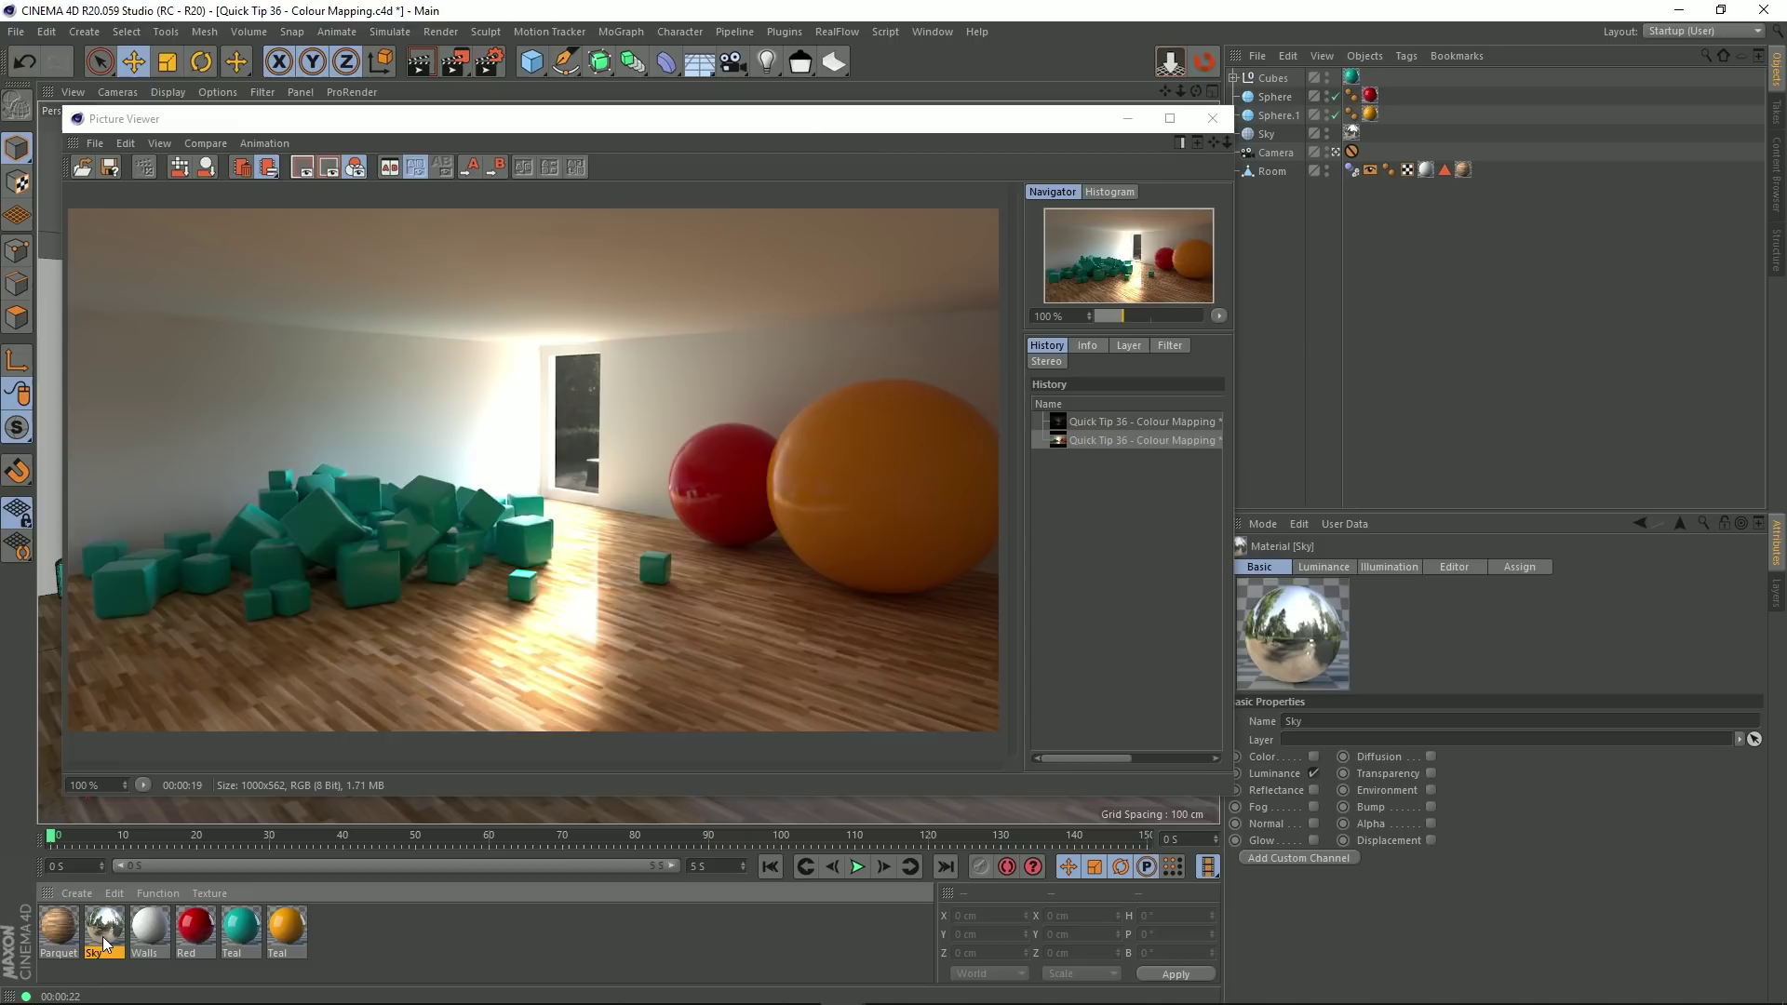
pyautogui.moveTo(524, 128); pyautogui.dragTo(1333, 171)
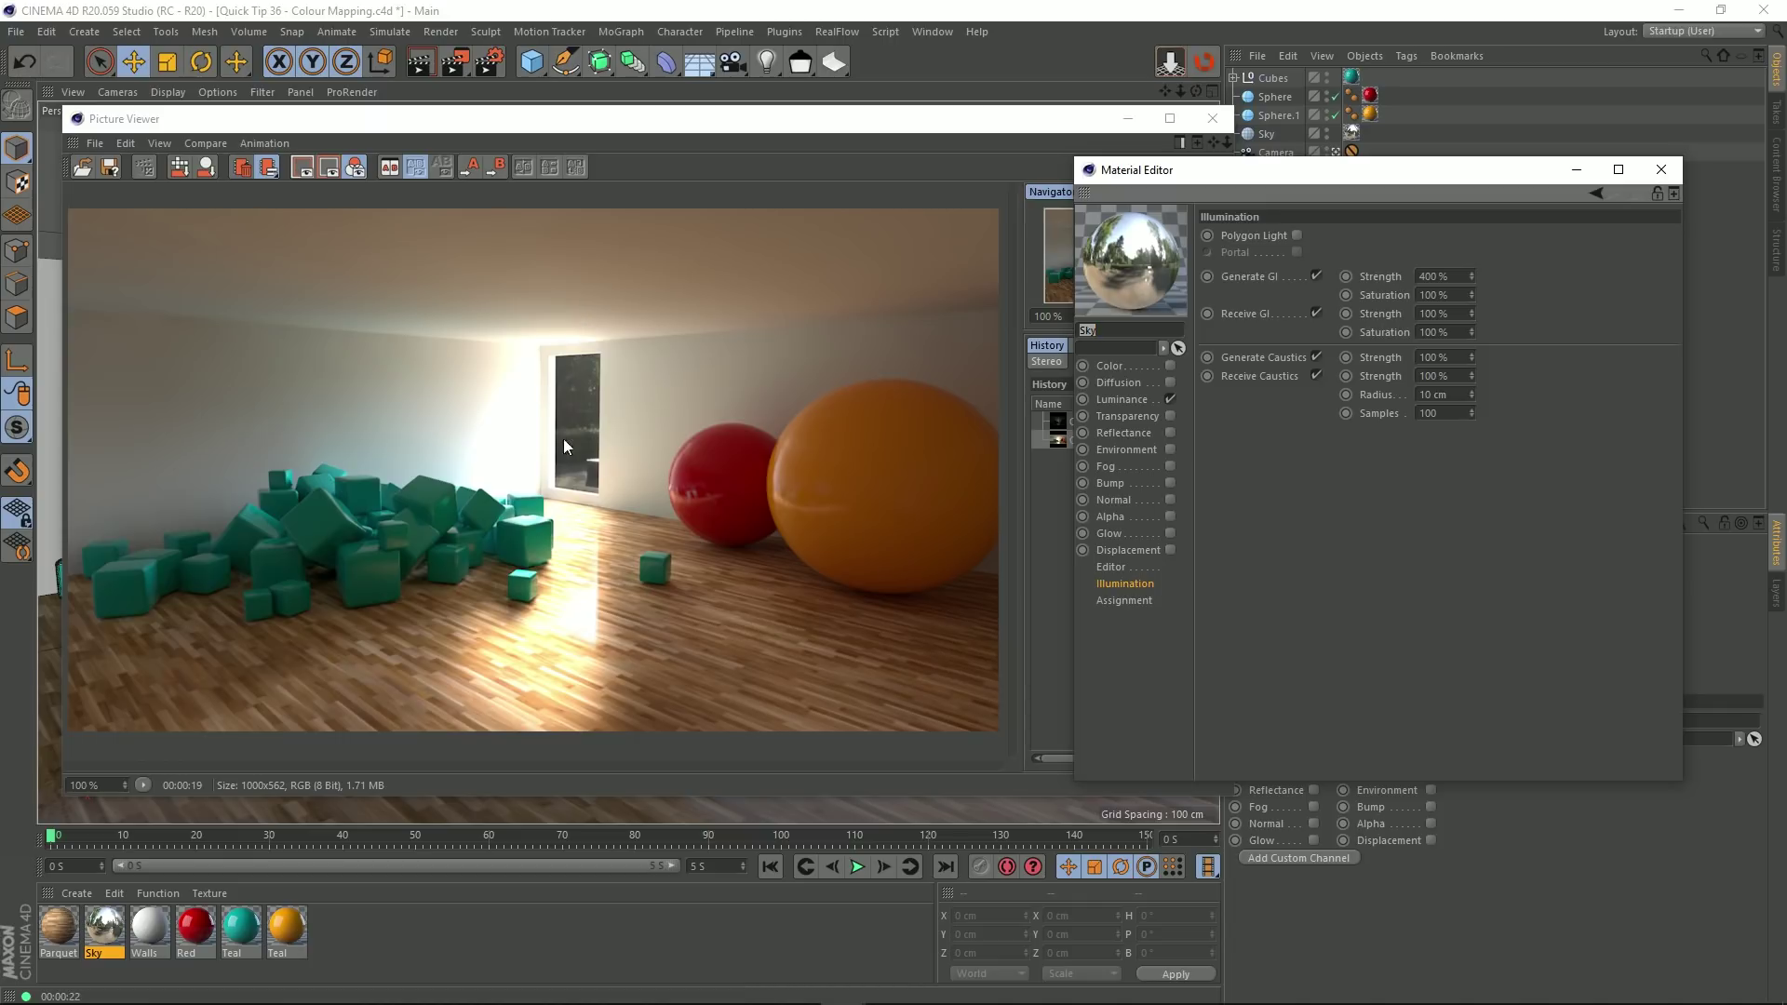
pyautogui.click(1114, 568)
pyautogui.click(1118, 583)
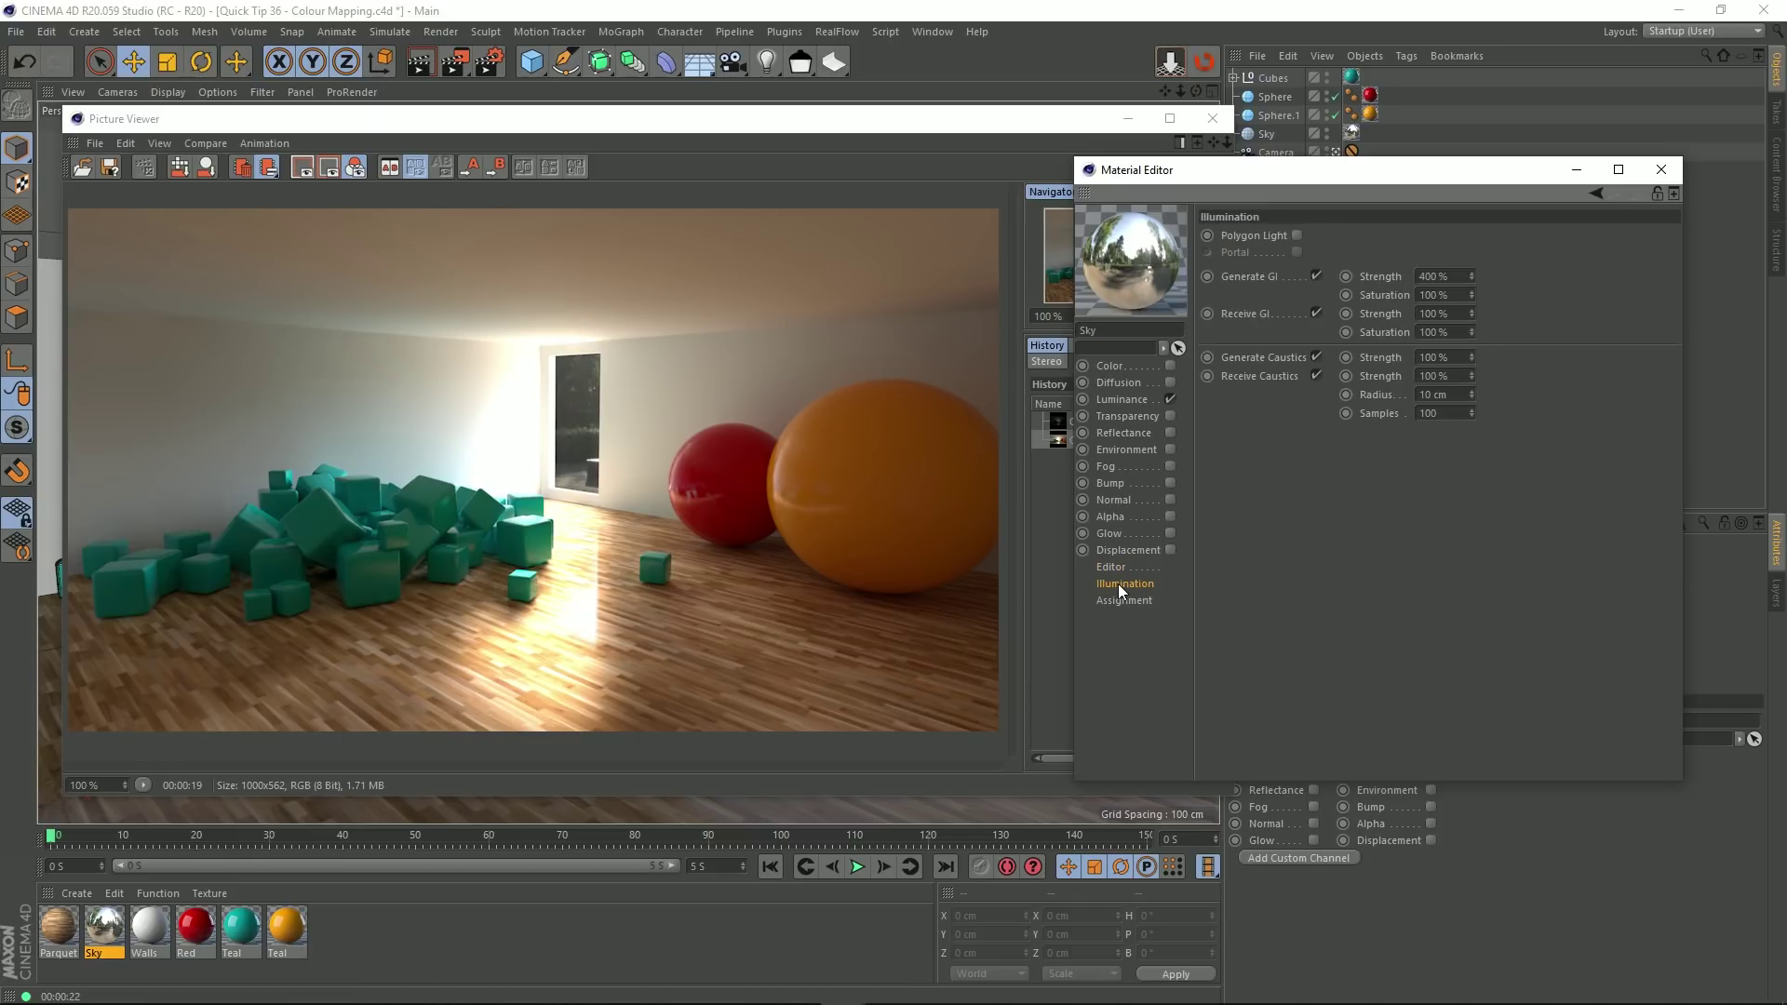
pyautogui.click(1449, 276)
# Step: In the Sky's Luminance channel, try Multiply mix mode, raise Brightness to 186%, then revert to Normal
pyautogui.click(1126, 399)
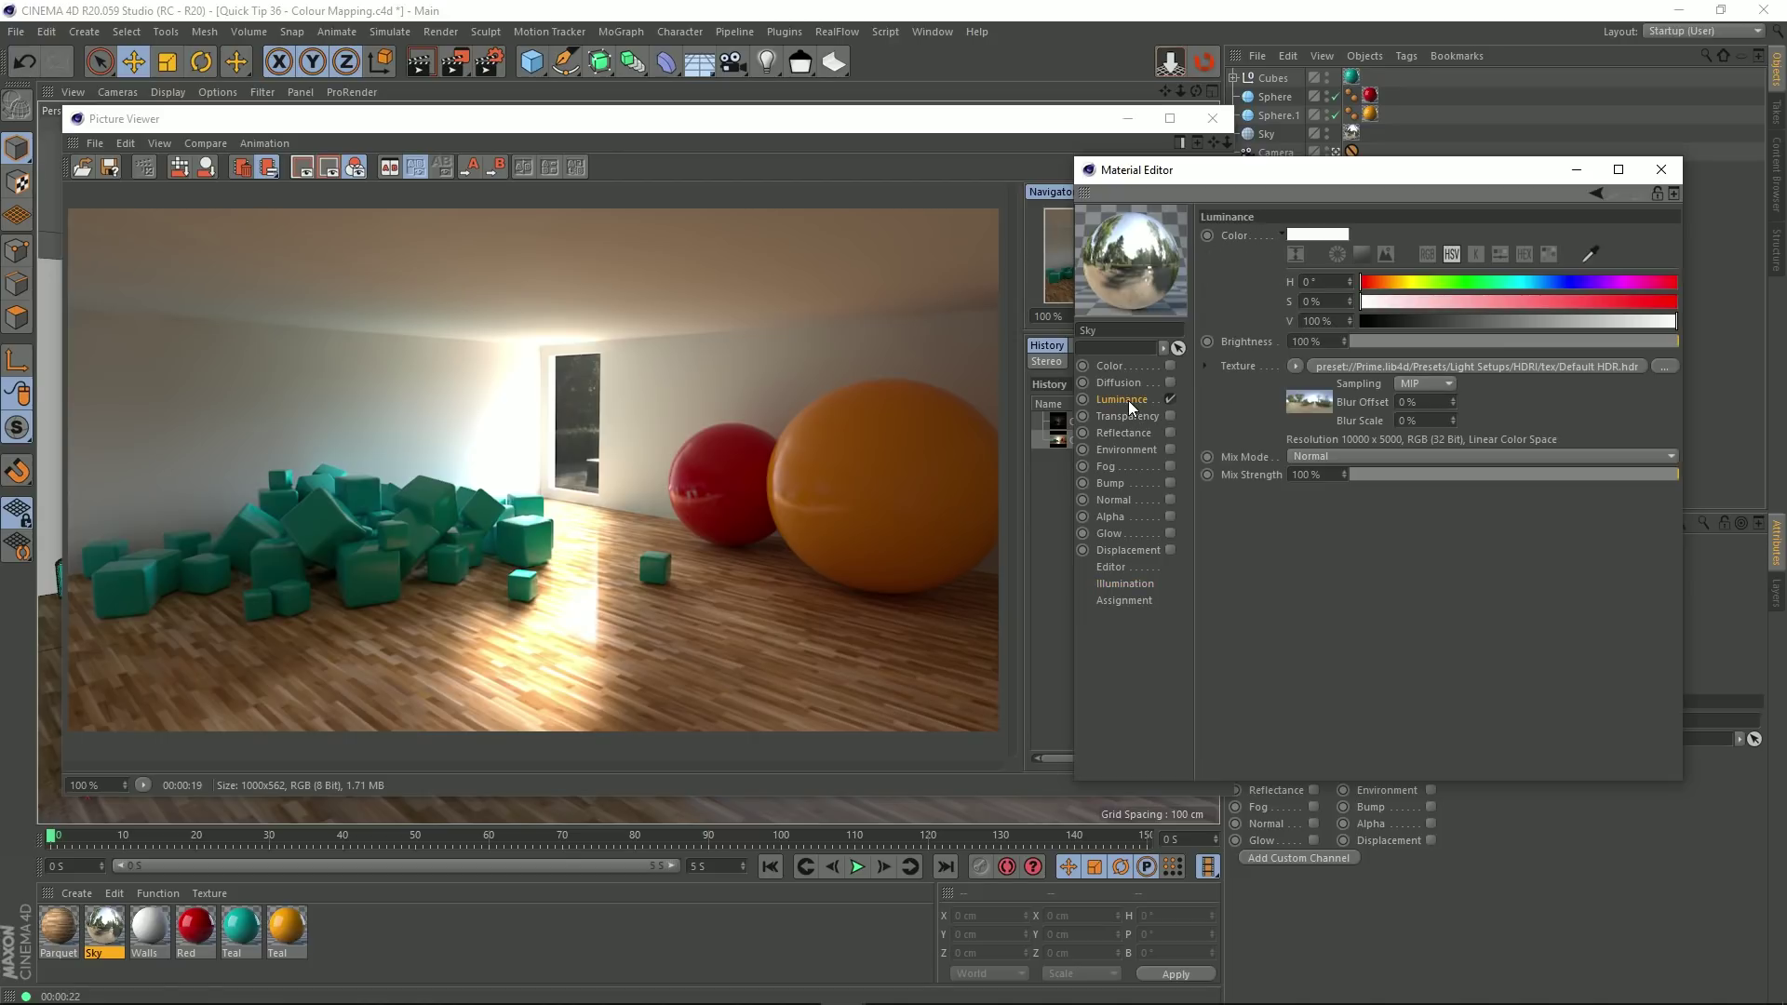
pyautogui.moveTo(1193, 171); pyautogui.dragTo(526, 148)
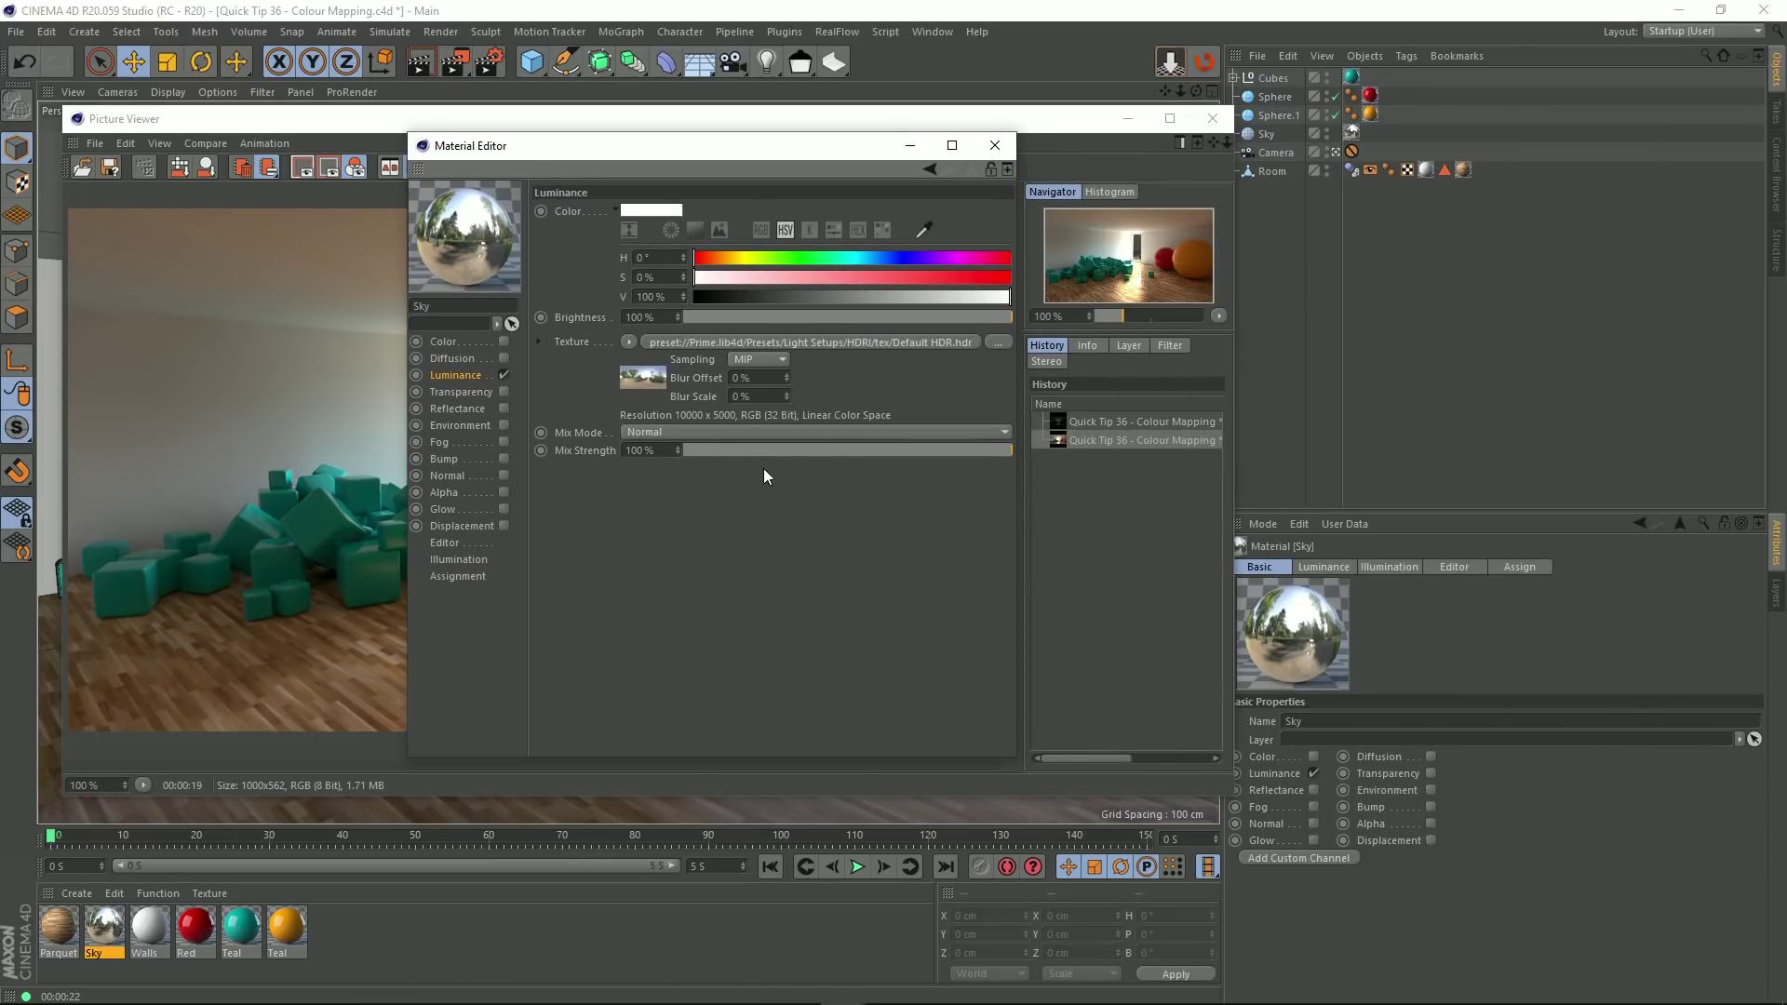
pyautogui.click(740, 433)
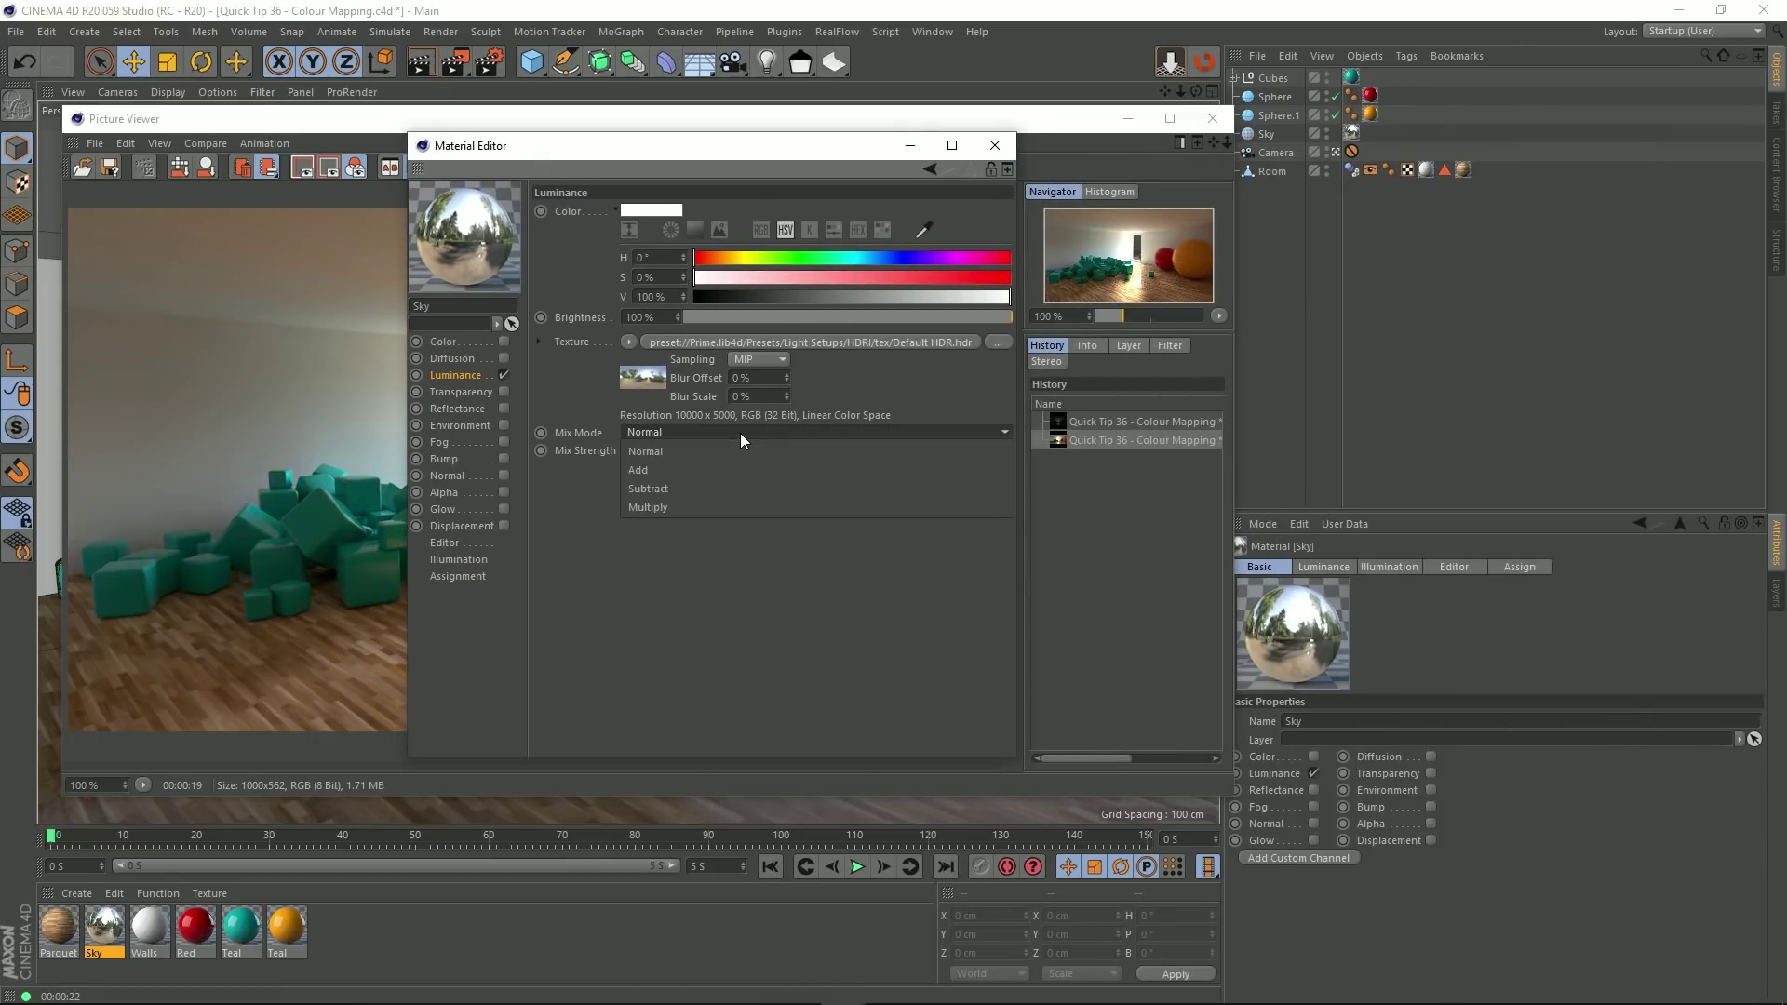
pyautogui.click(668, 506)
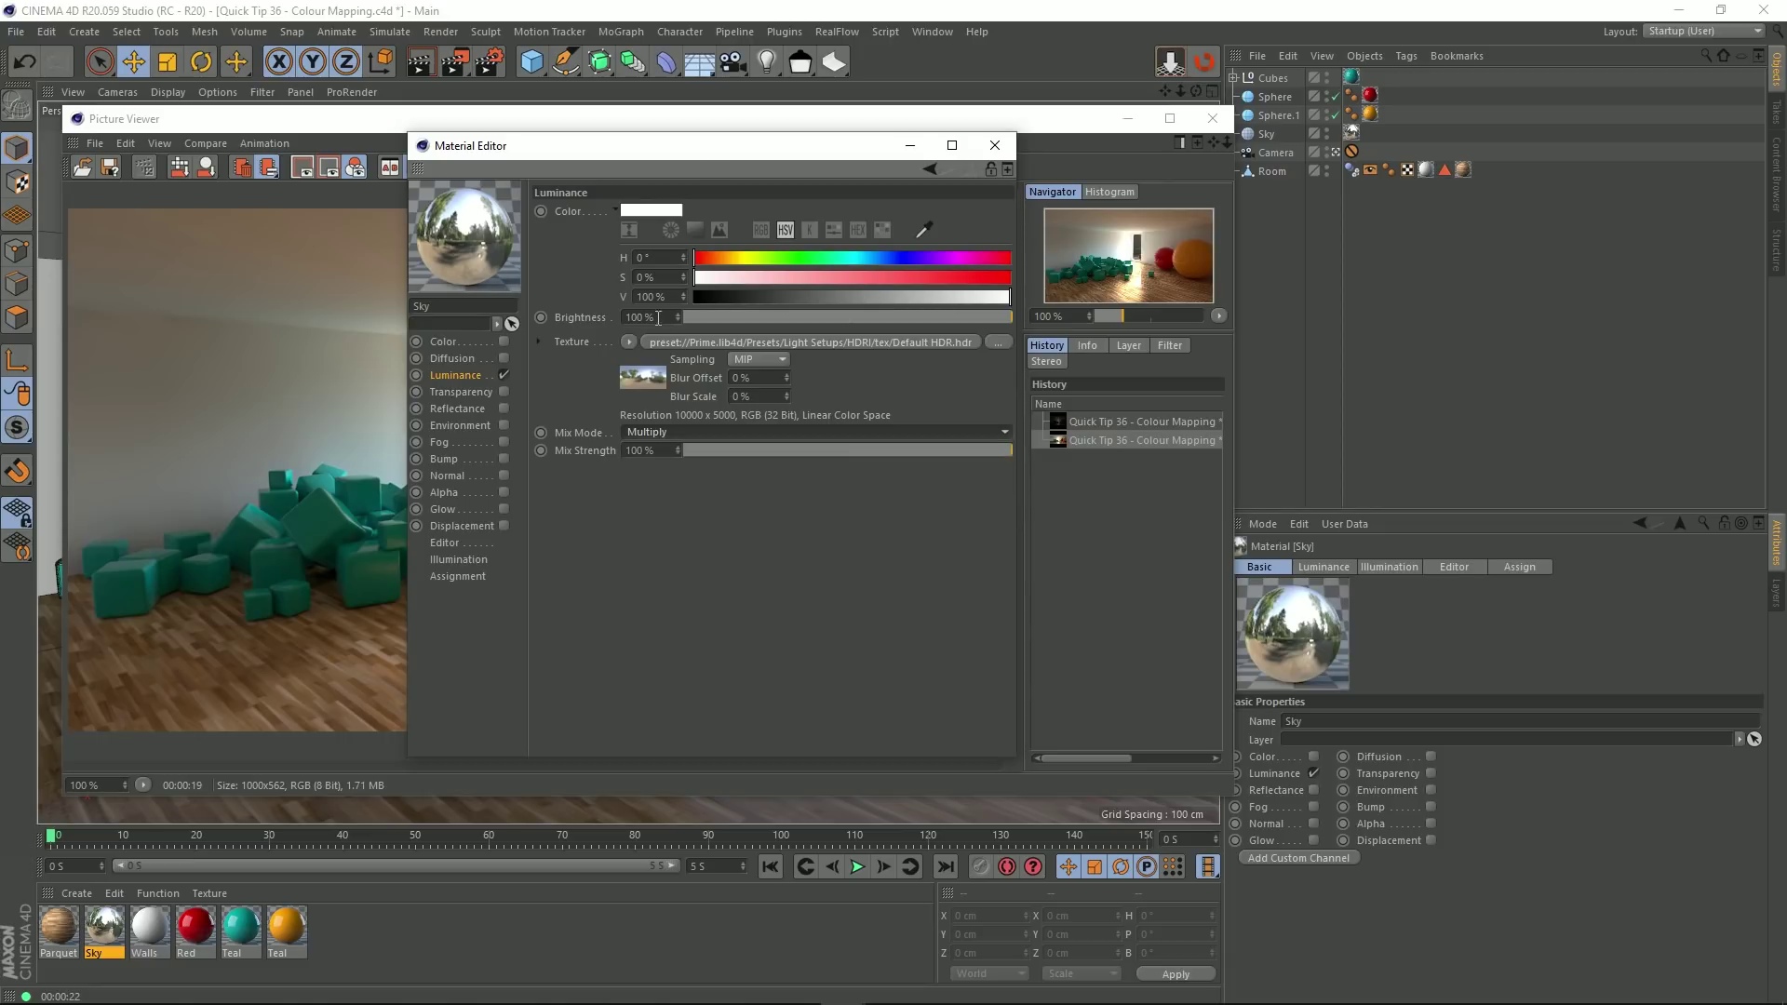
pyautogui.moveTo(678, 315)
pyautogui.mouseDown()
pyautogui.moveTo(707, 315)
pyautogui.moveTo(677, 313)
pyautogui.mouseUp()
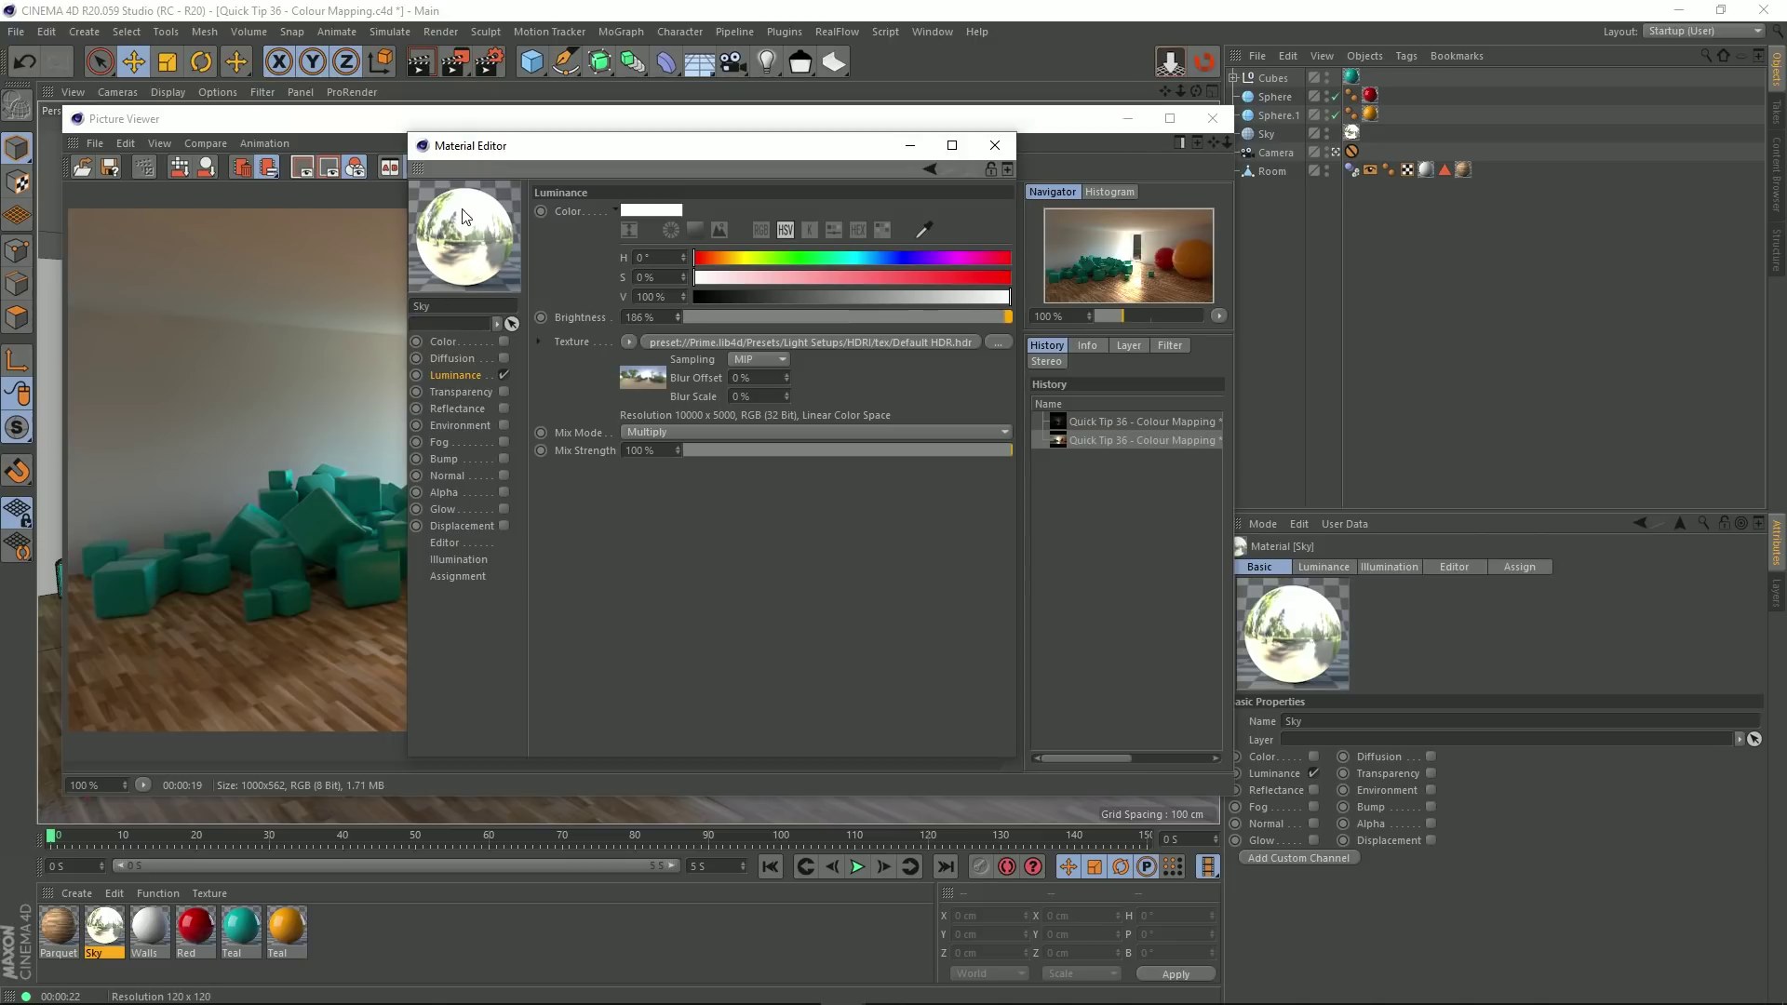
pyautogui.click(713, 430)
pyautogui.click(674, 452)
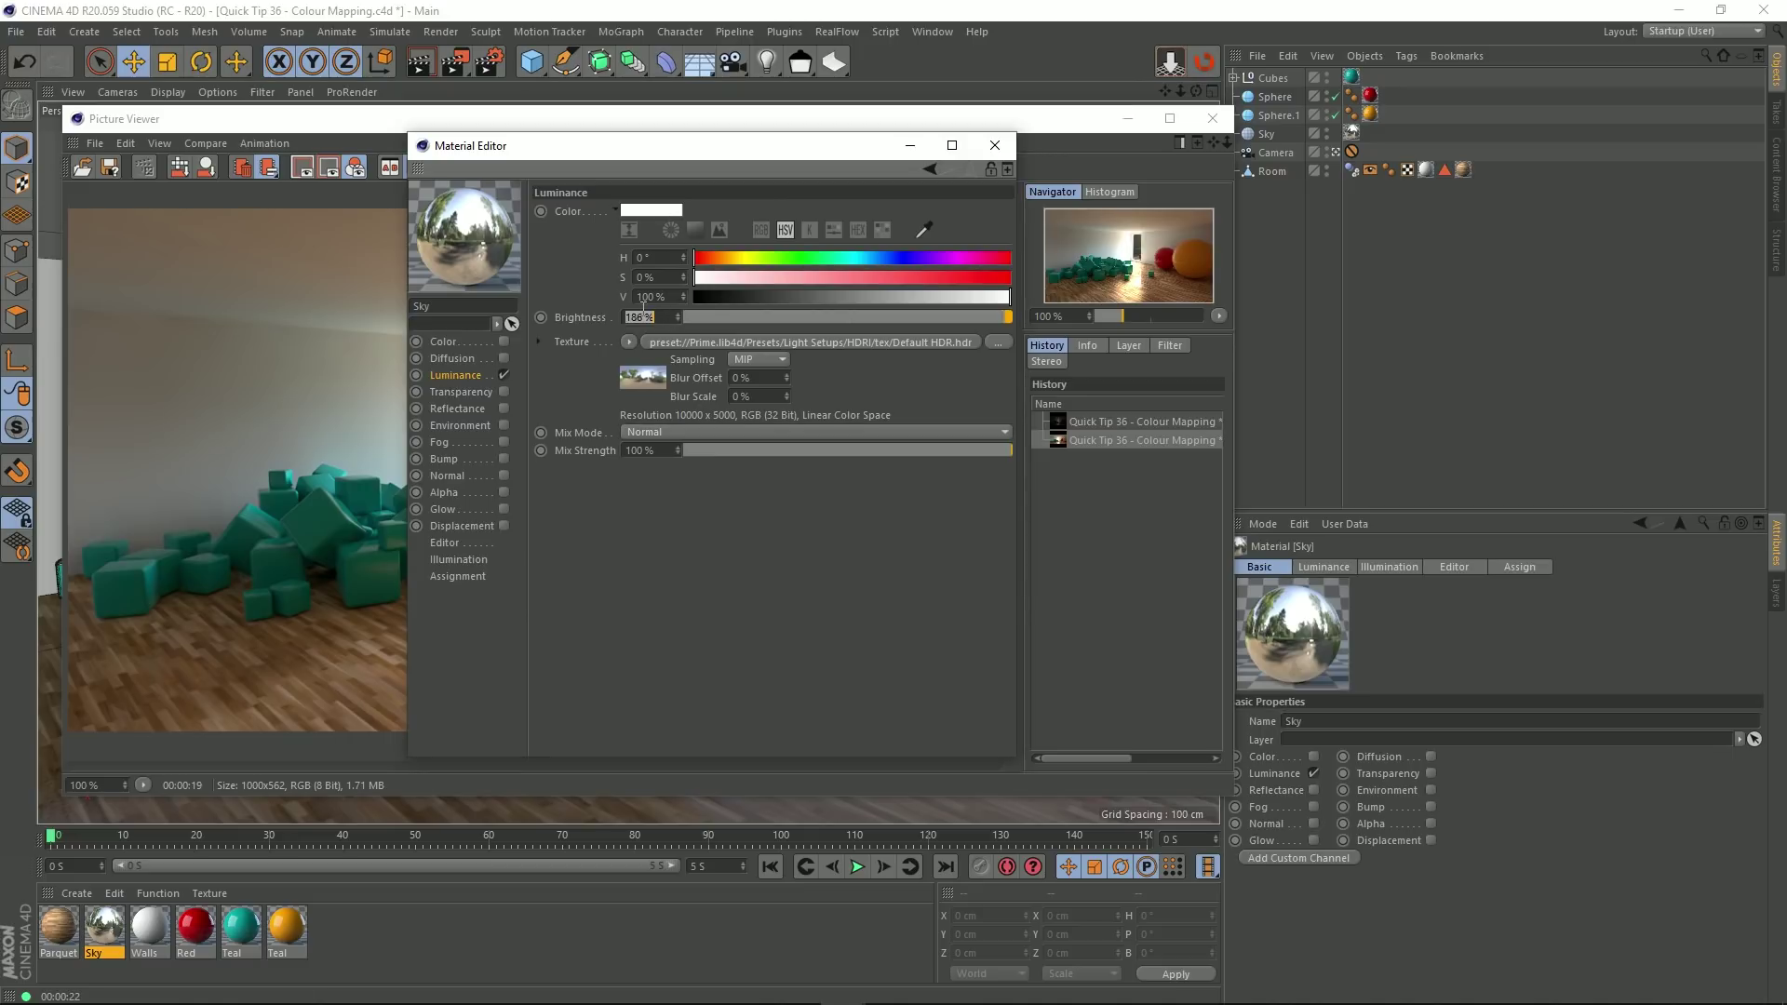
# Step: Set the Sky's luminance Brightness back to 100%
pyautogui.doubleClick(659, 315)
pyautogui.write('100')
pyautogui.press('Return')
# Step: Set the HDR texture's Exposure to 5 and close the Material Editor
pyautogui.click(806, 341)
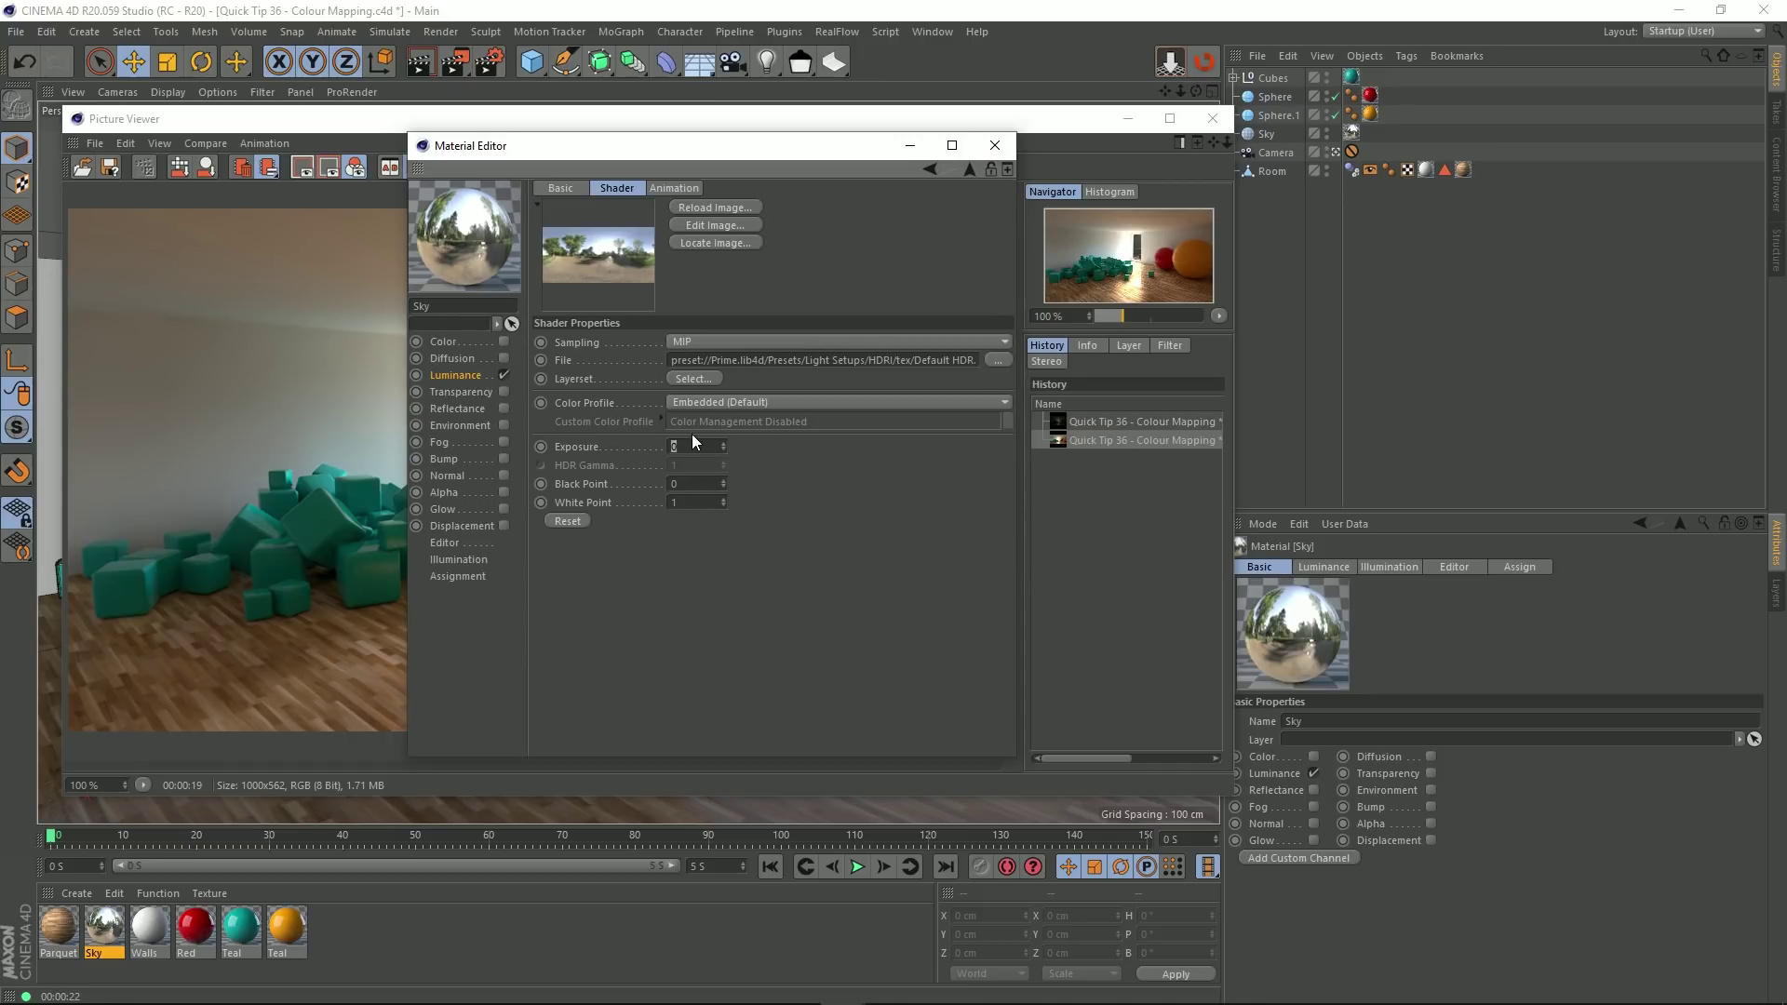
pyautogui.write('5')
pyautogui.press('Return')
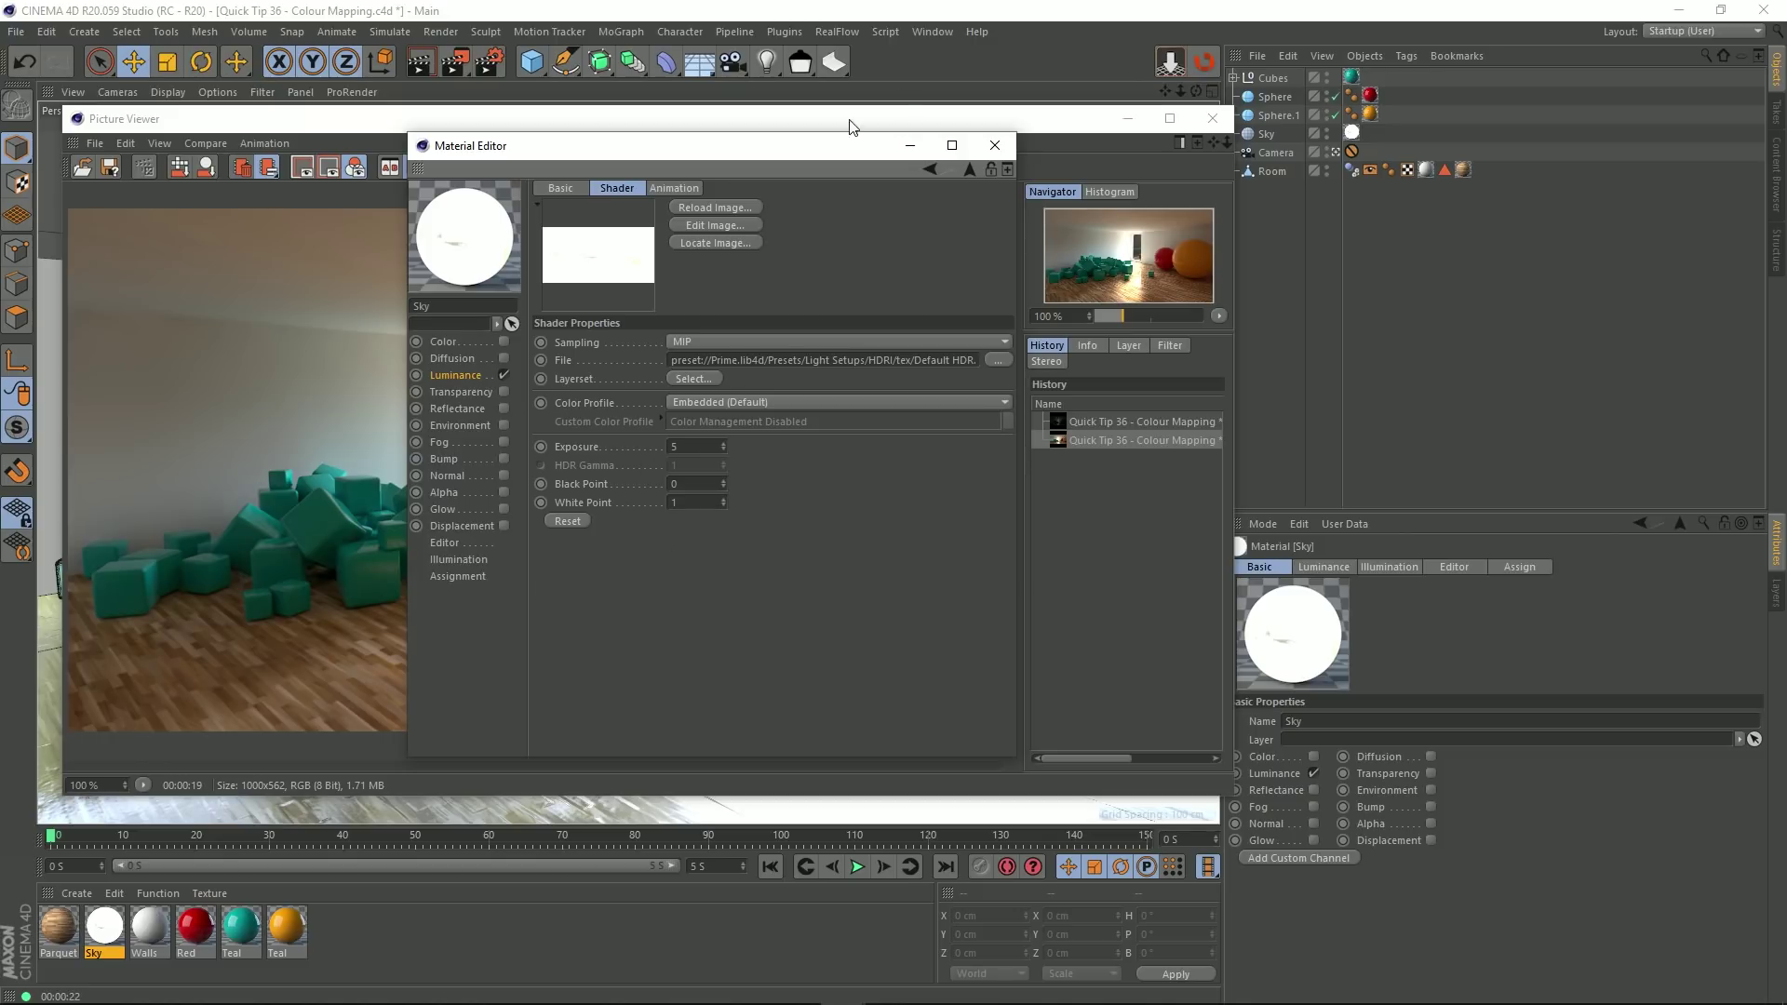
pyautogui.click(993, 146)
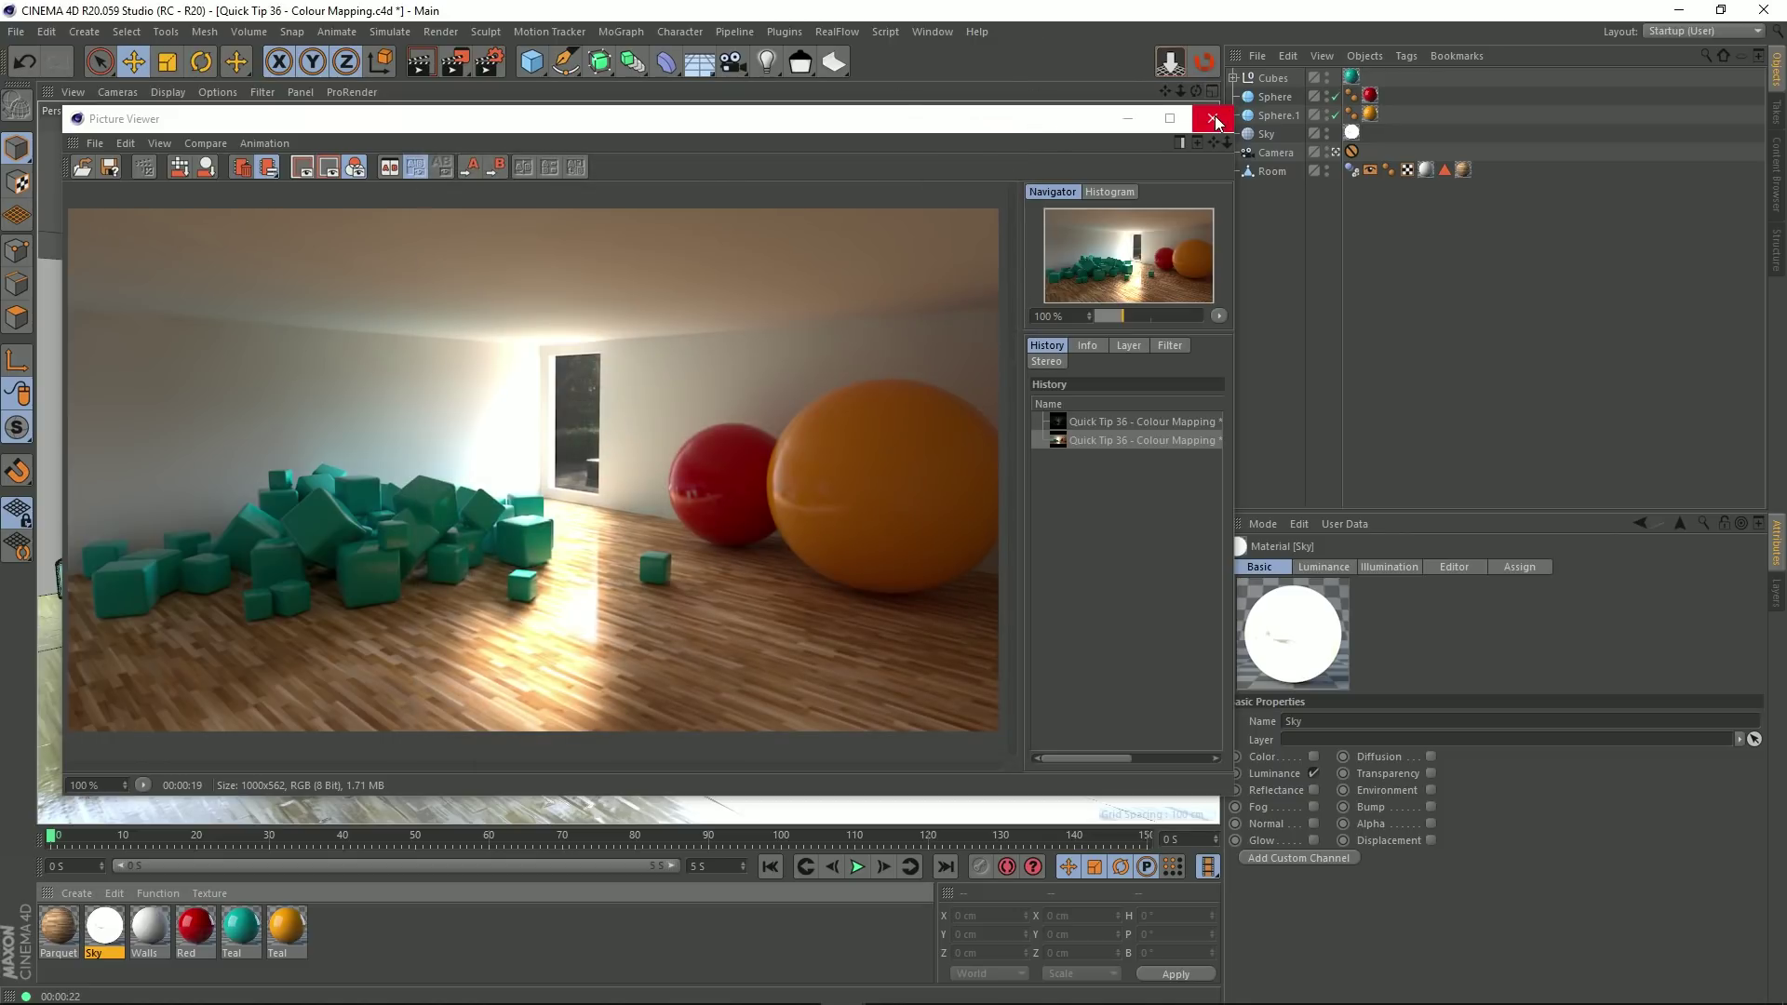
# Step: Close the old Picture Viewer and render the room again with the brighter HDR sky
pyautogui.click(1212, 119)
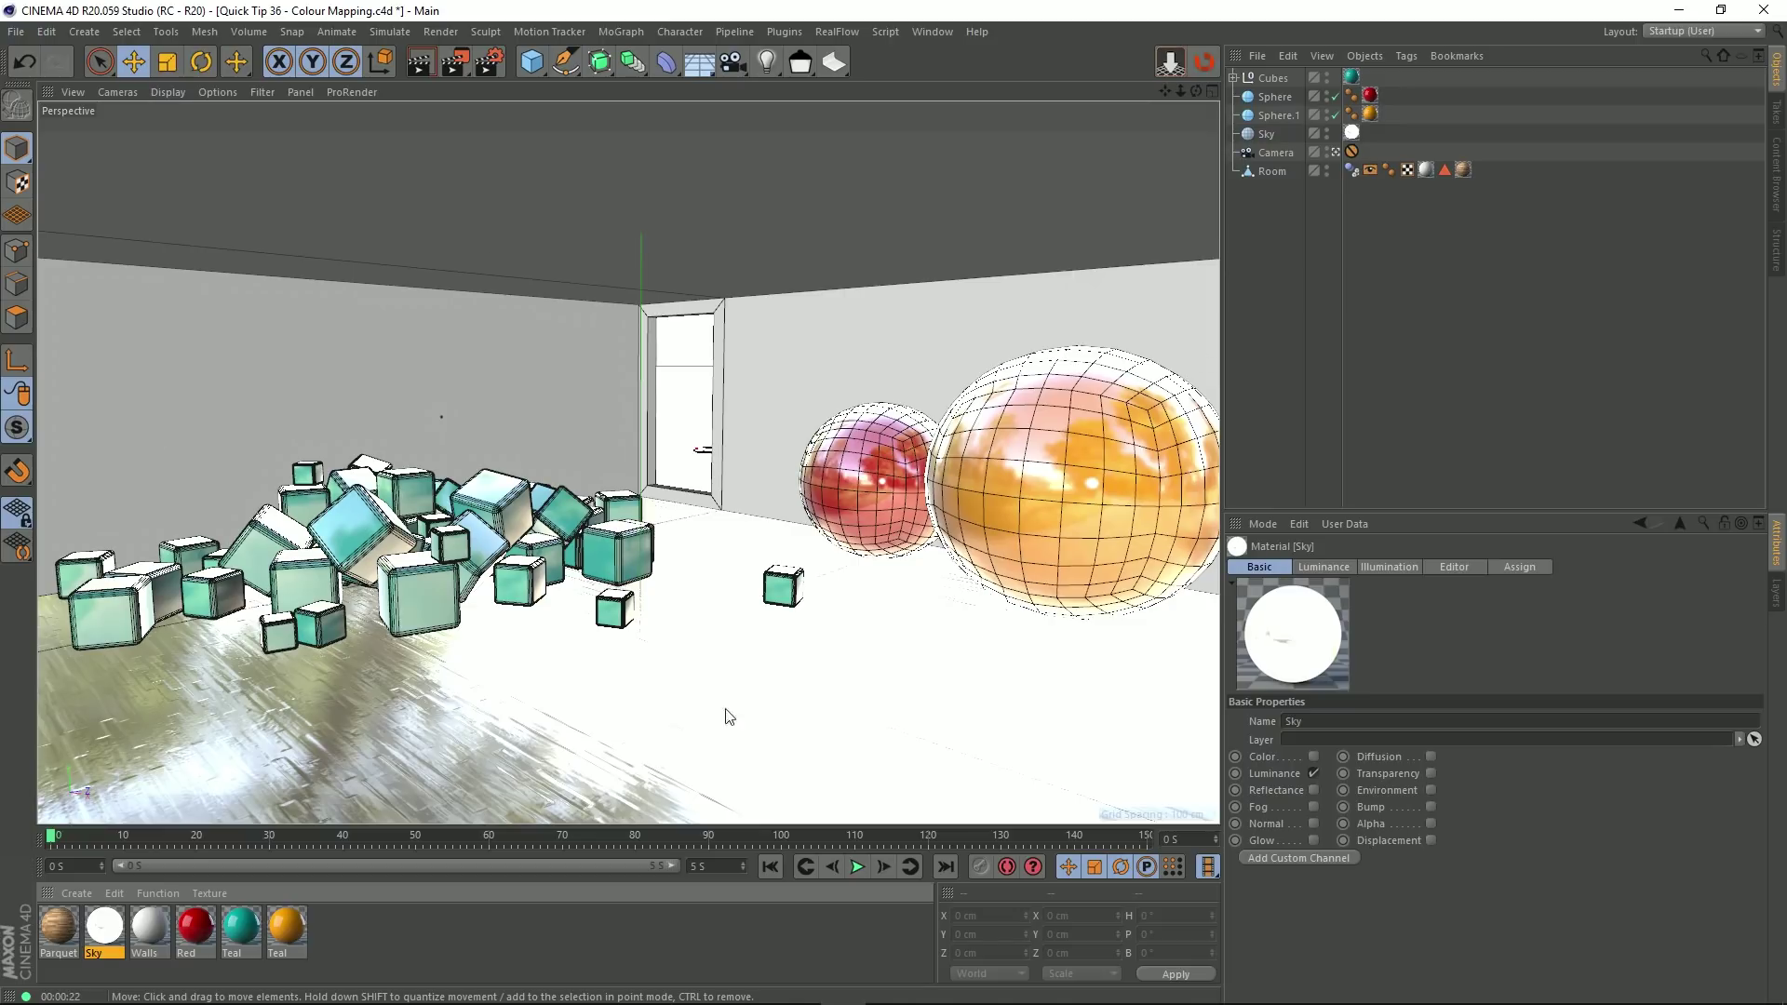
pyautogui.click(455, 61)
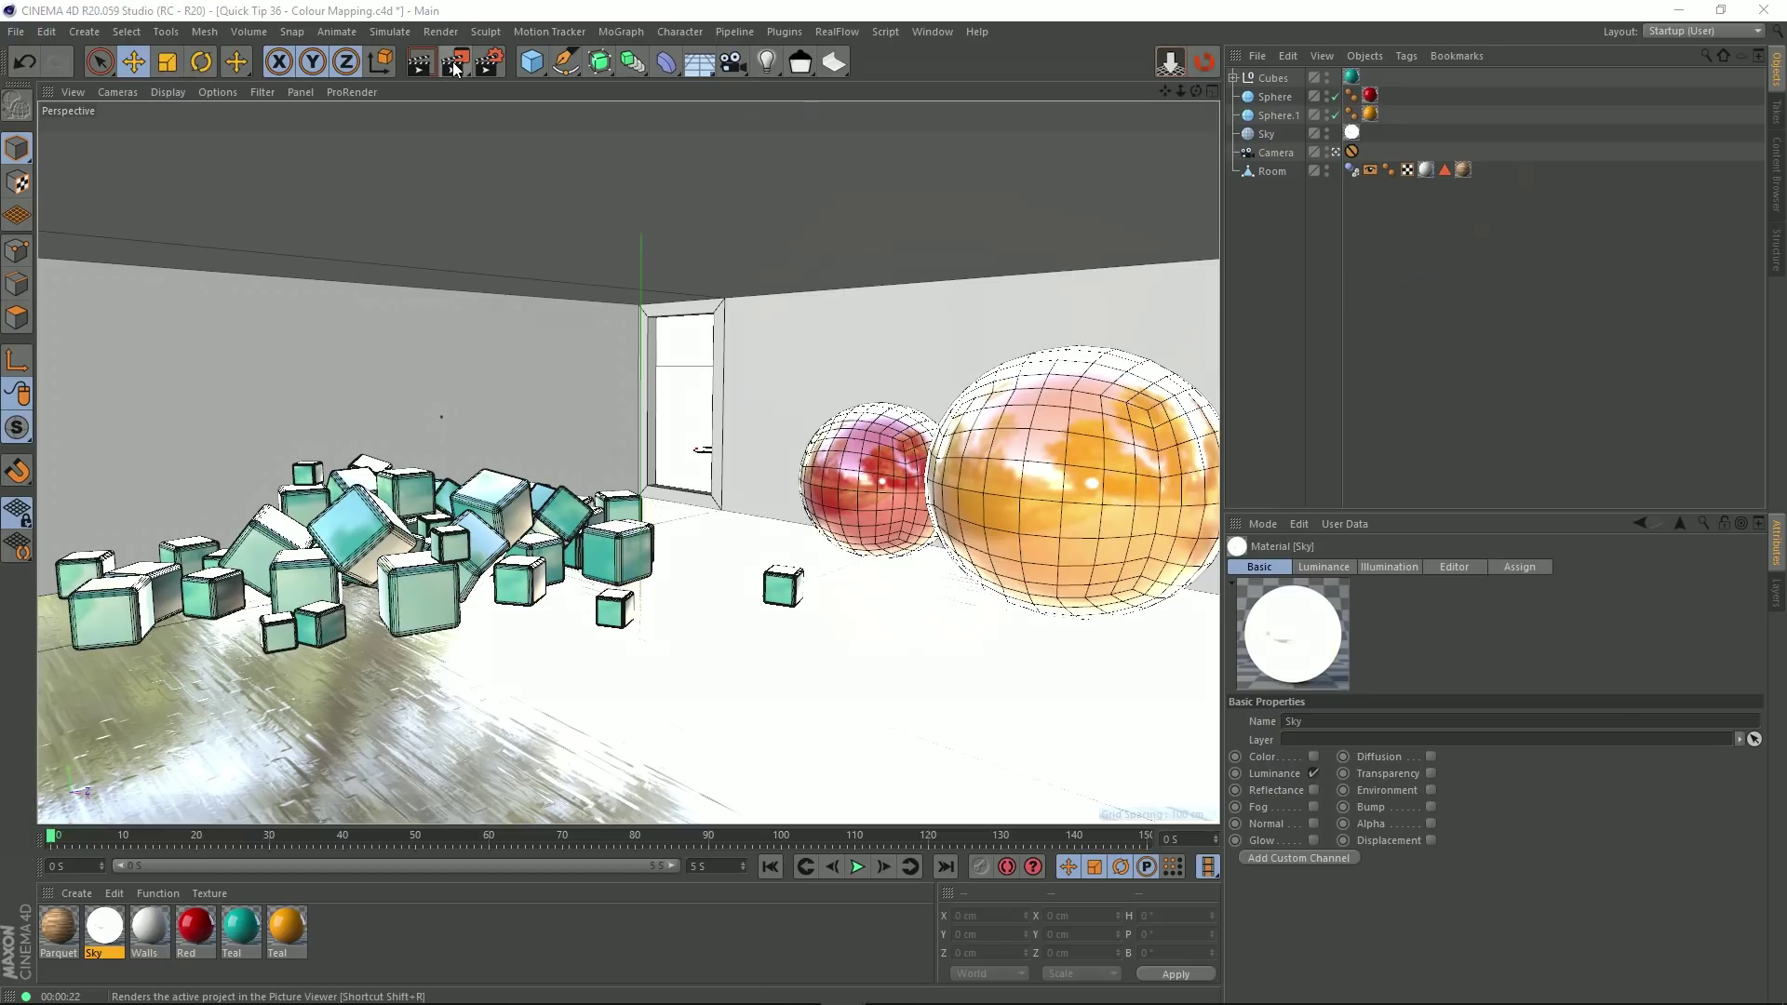
pyautogui.moveTo(960, 49); pyautogui.dragTo(571, 158)
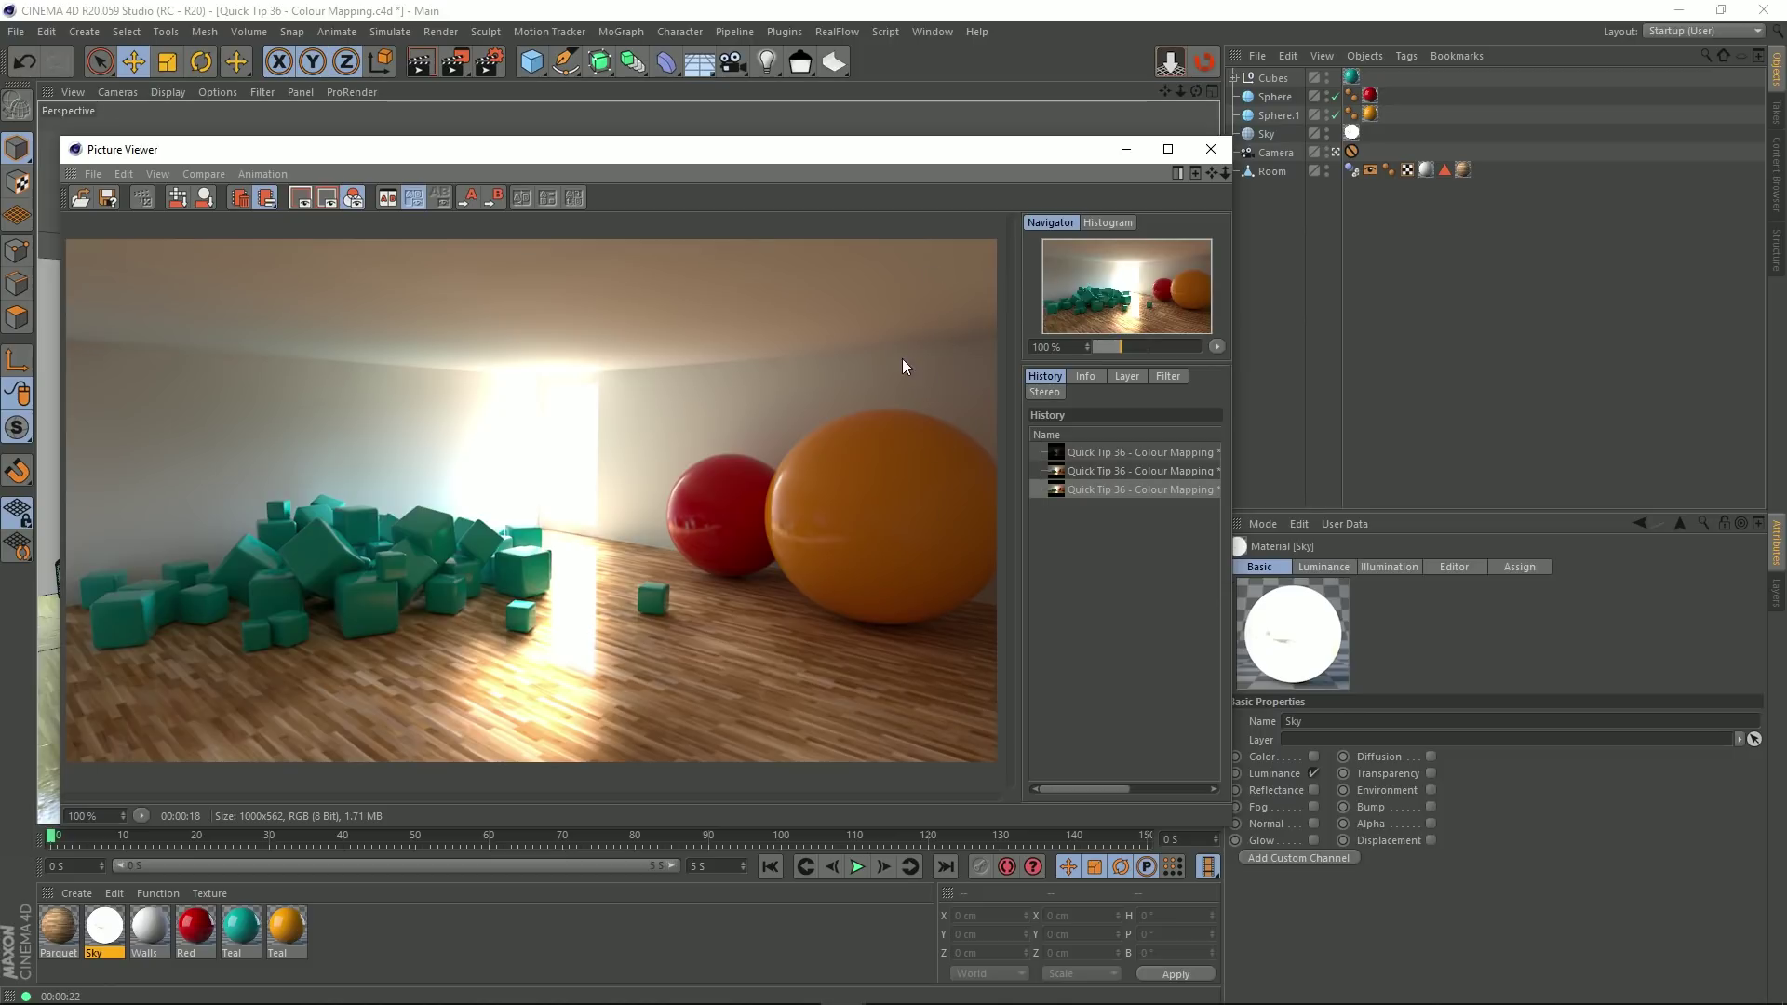
# Step: Delete the older doorway render from the render history and display the new bright render
pyautogui.click(1092, 471)
pyautogui.rightClick(1092, 471)
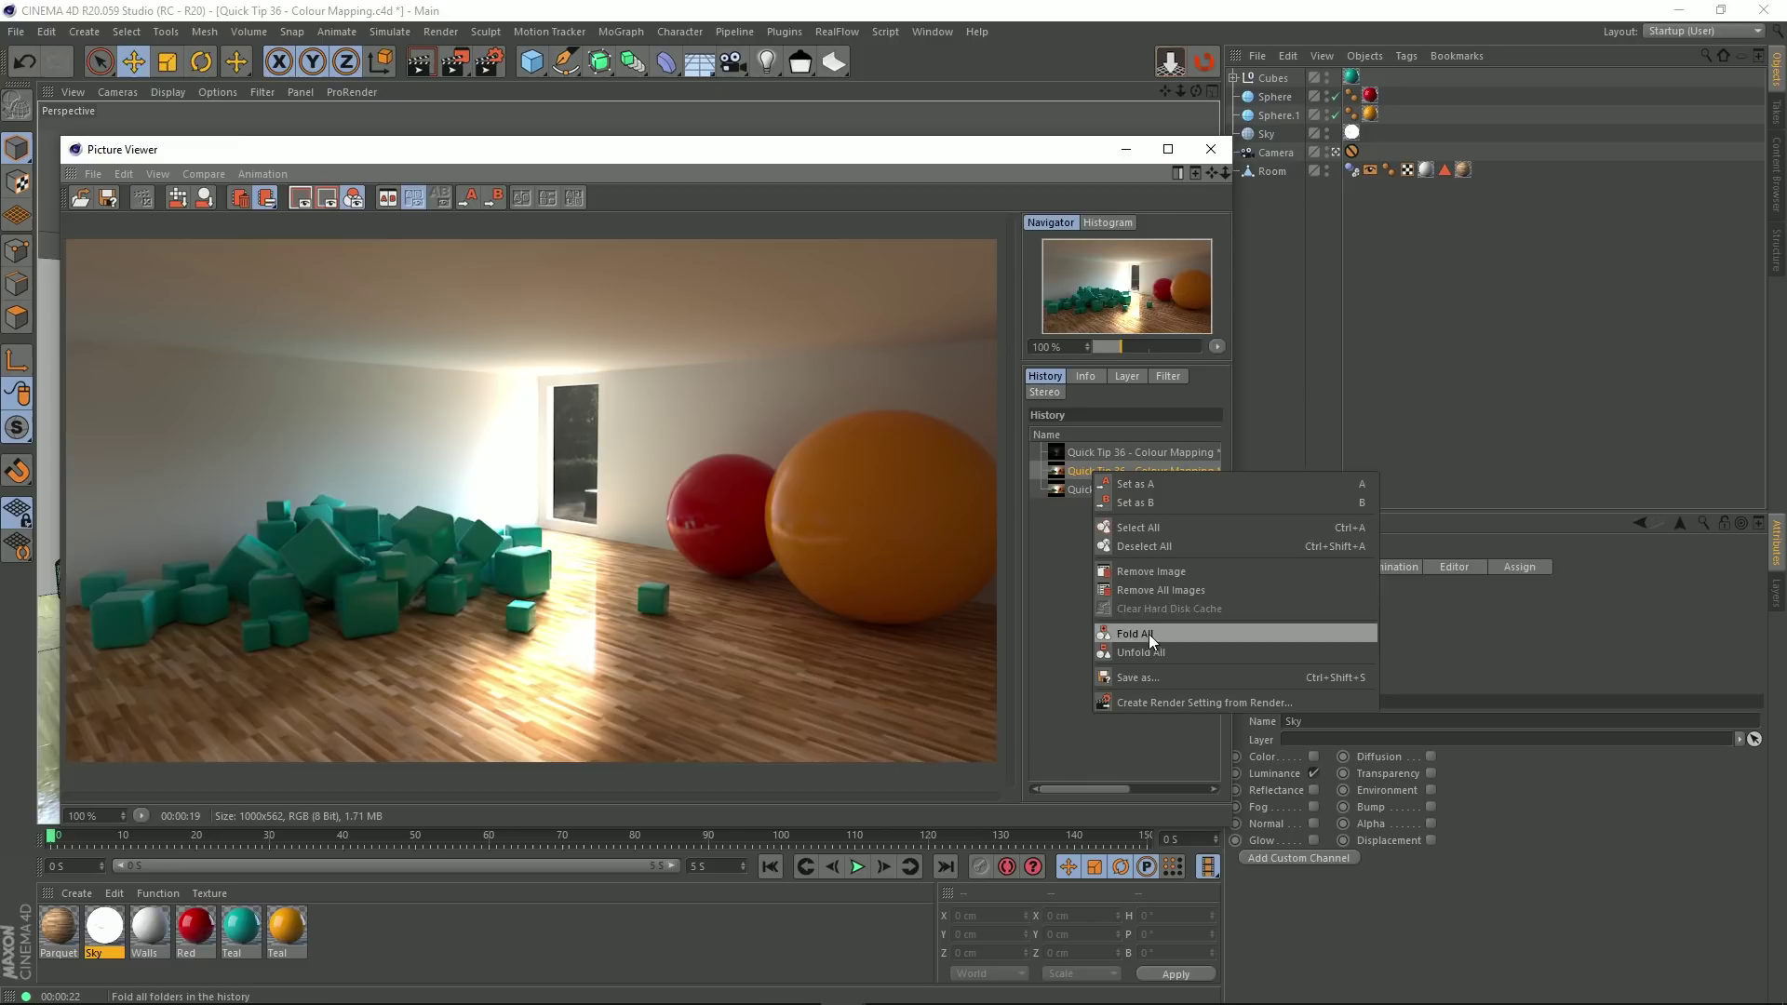
pyautogui.click(1144, 573)
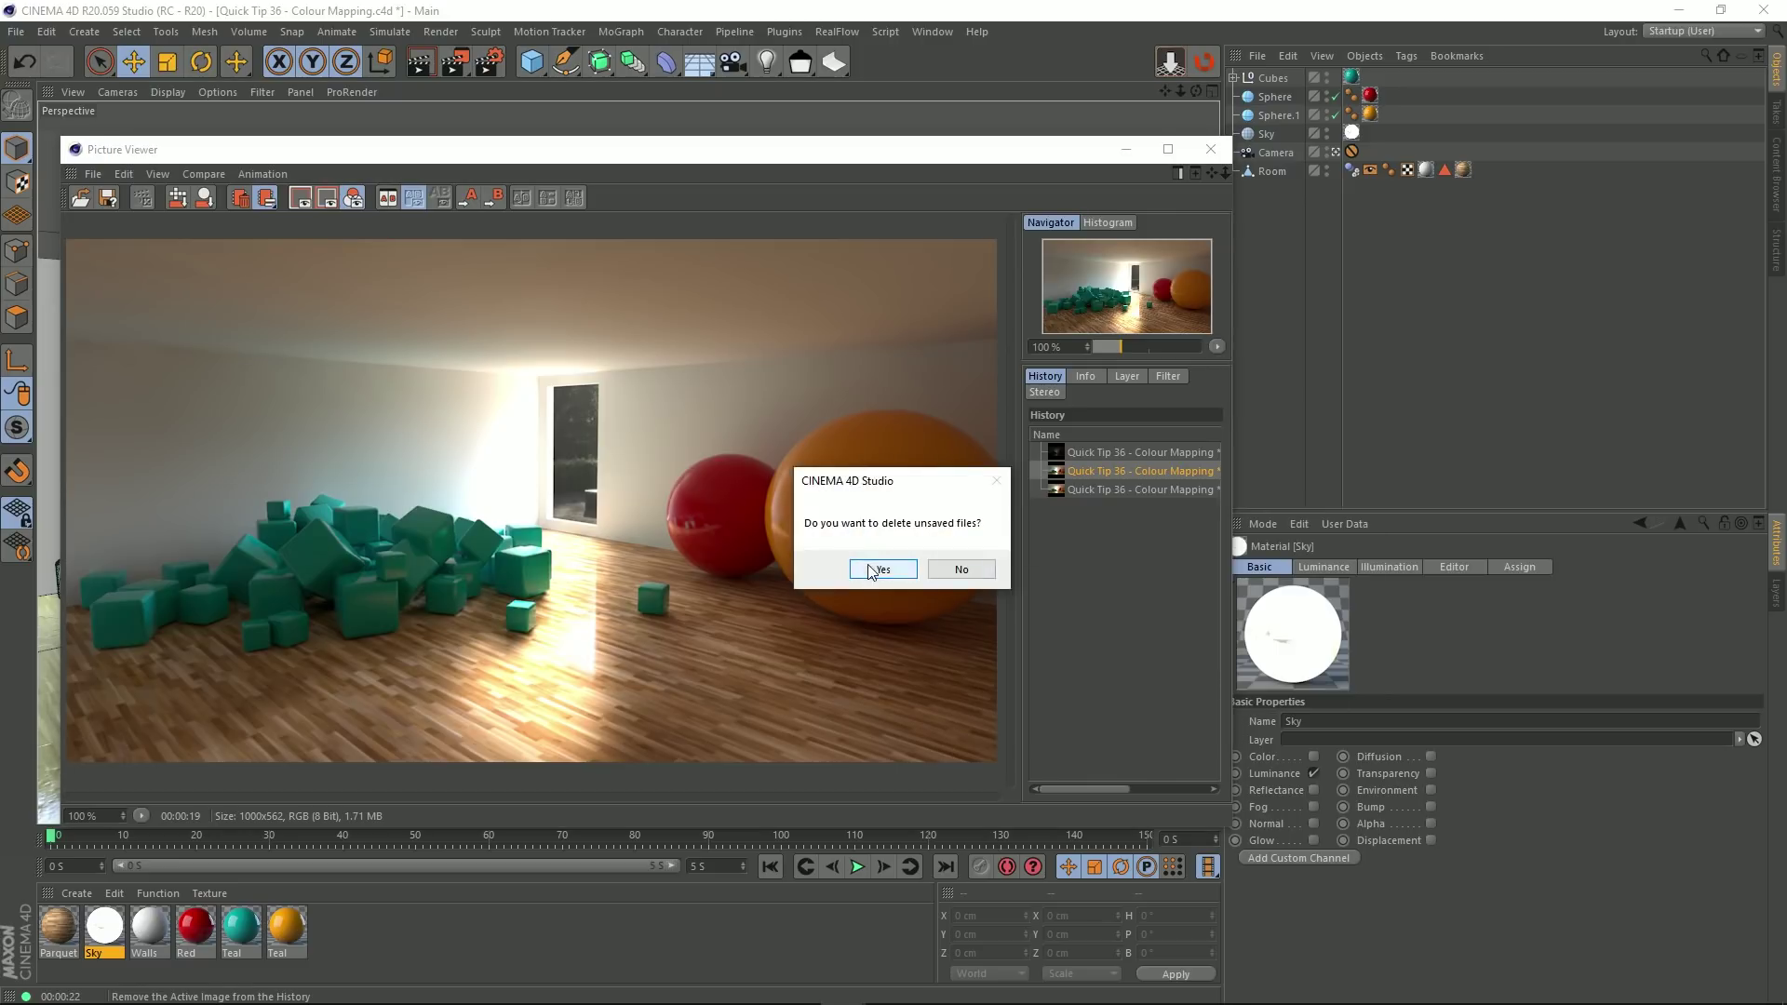
pyautogui.click(875, 569)
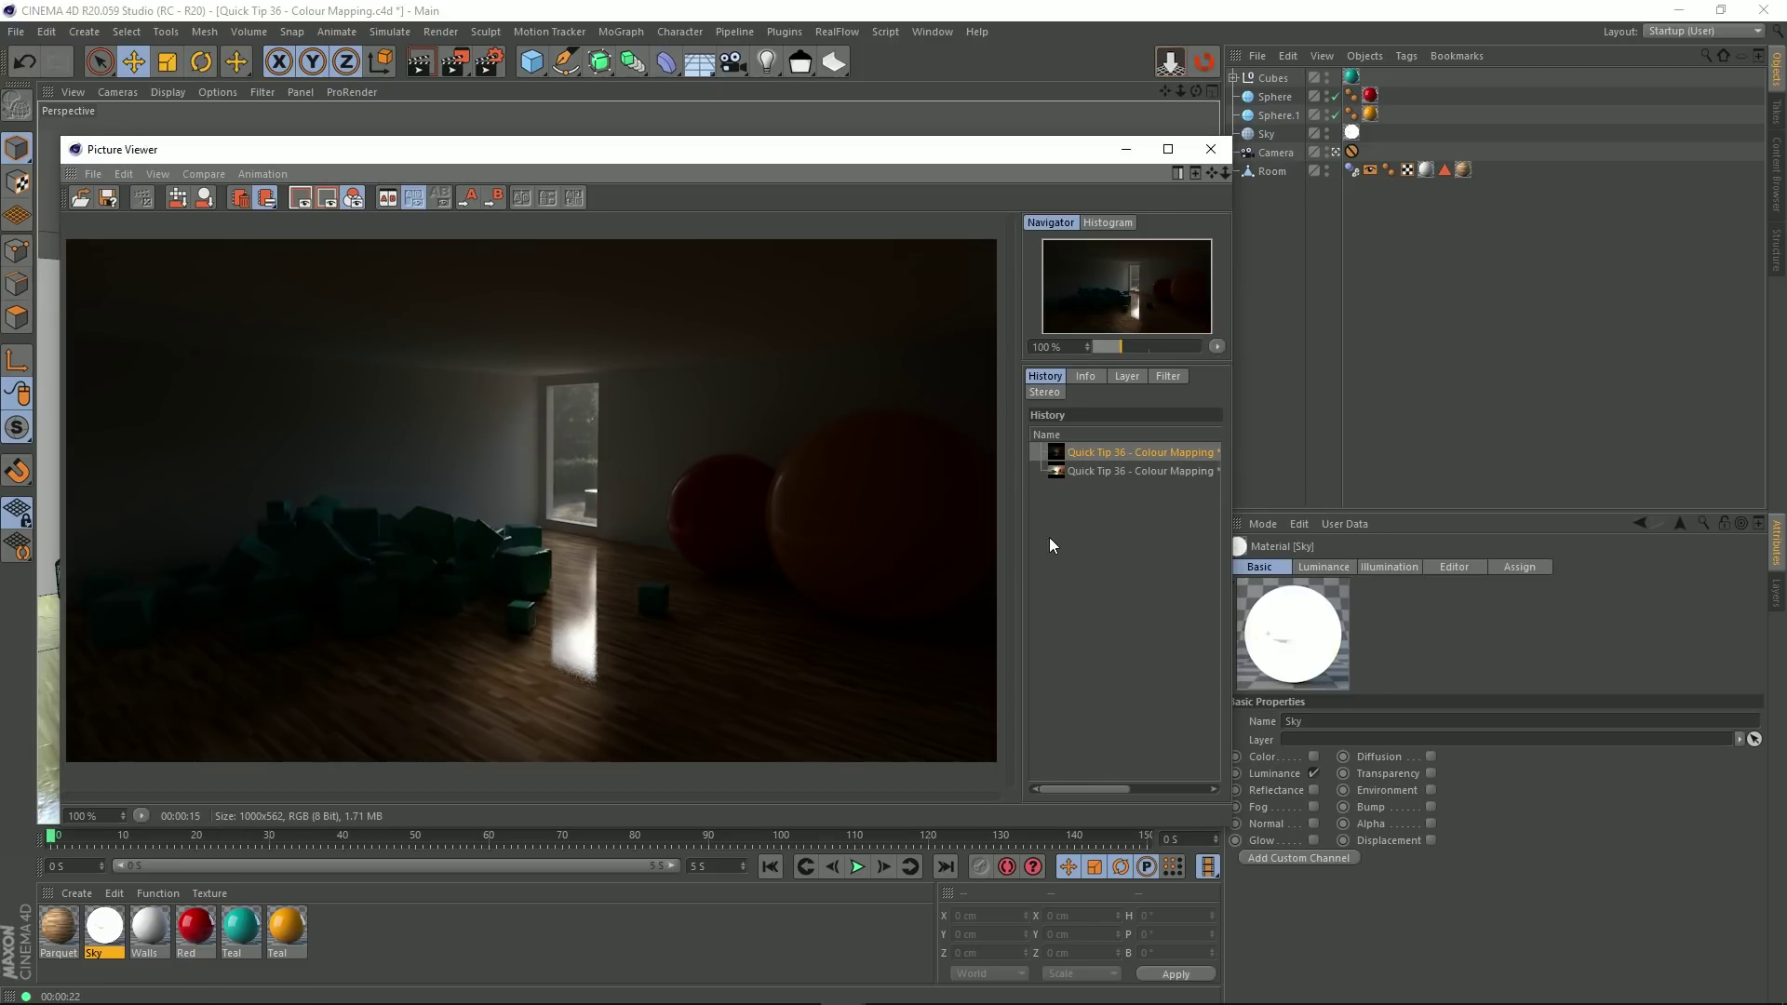
pyautogui.press('Down')
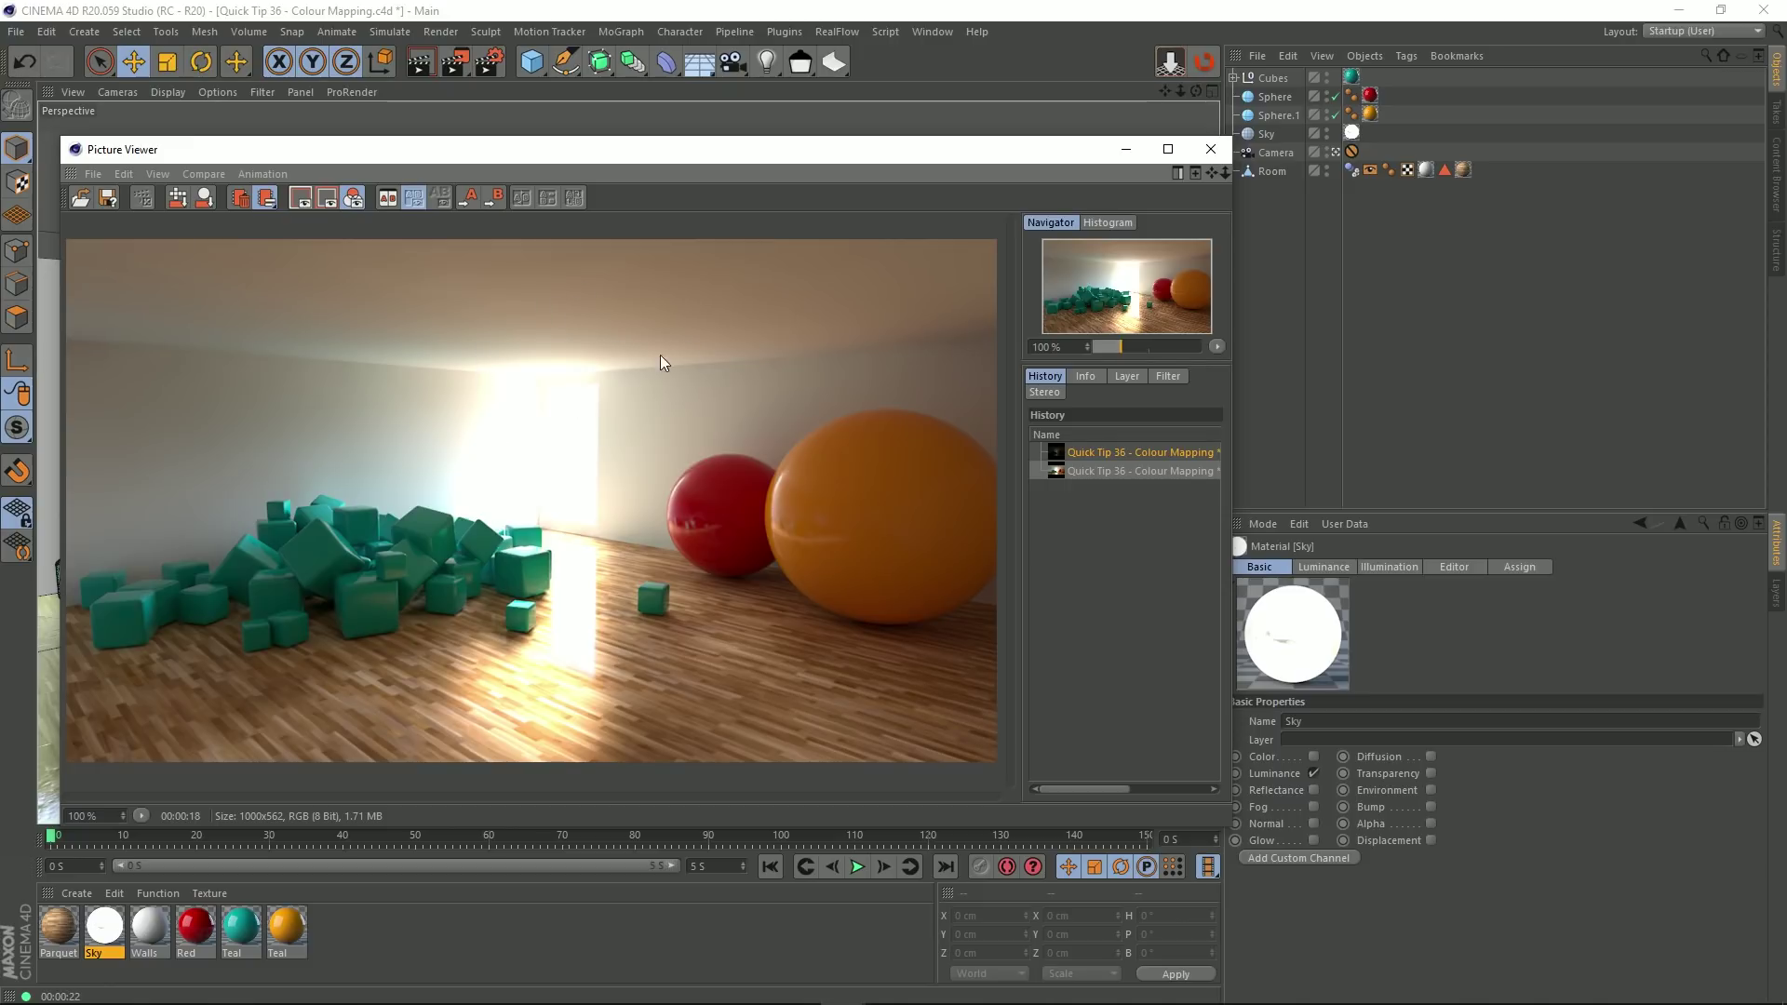
# Step: Add the Color Mapping post effect in Render Settings
pyautogui.click(494, 65)
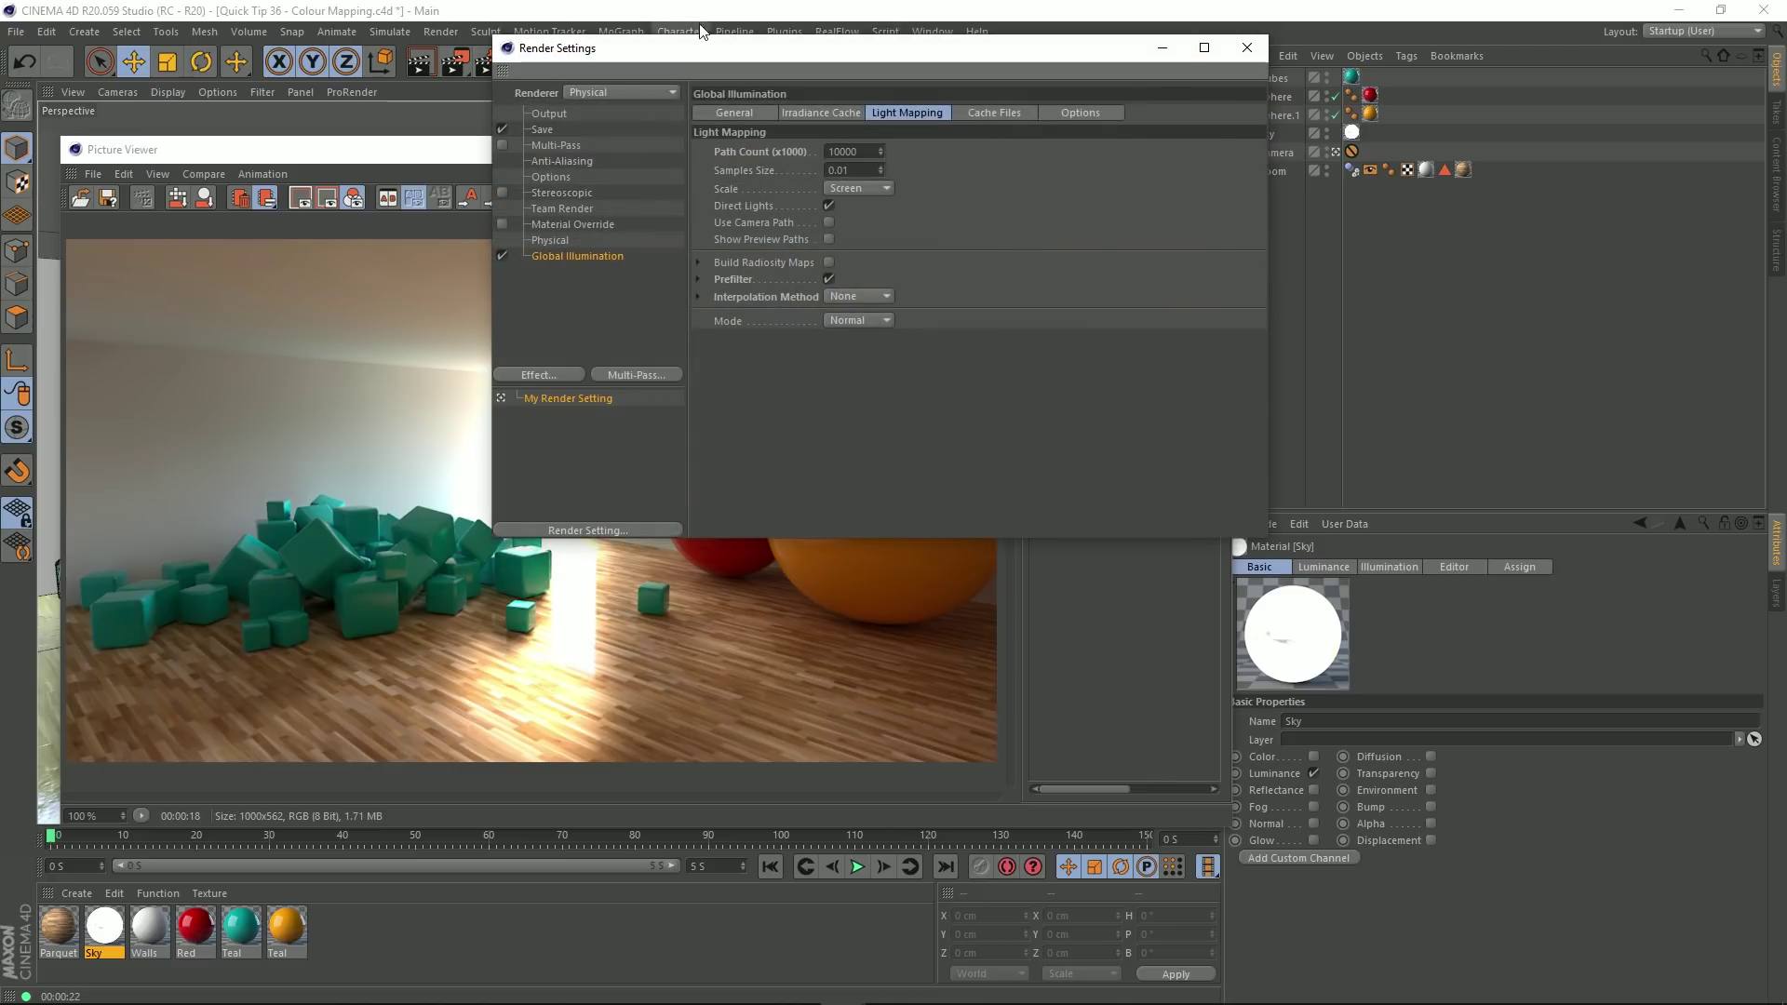
pyautogui.moveTo(698, 55); pyautogui.dragTo(546, 164)
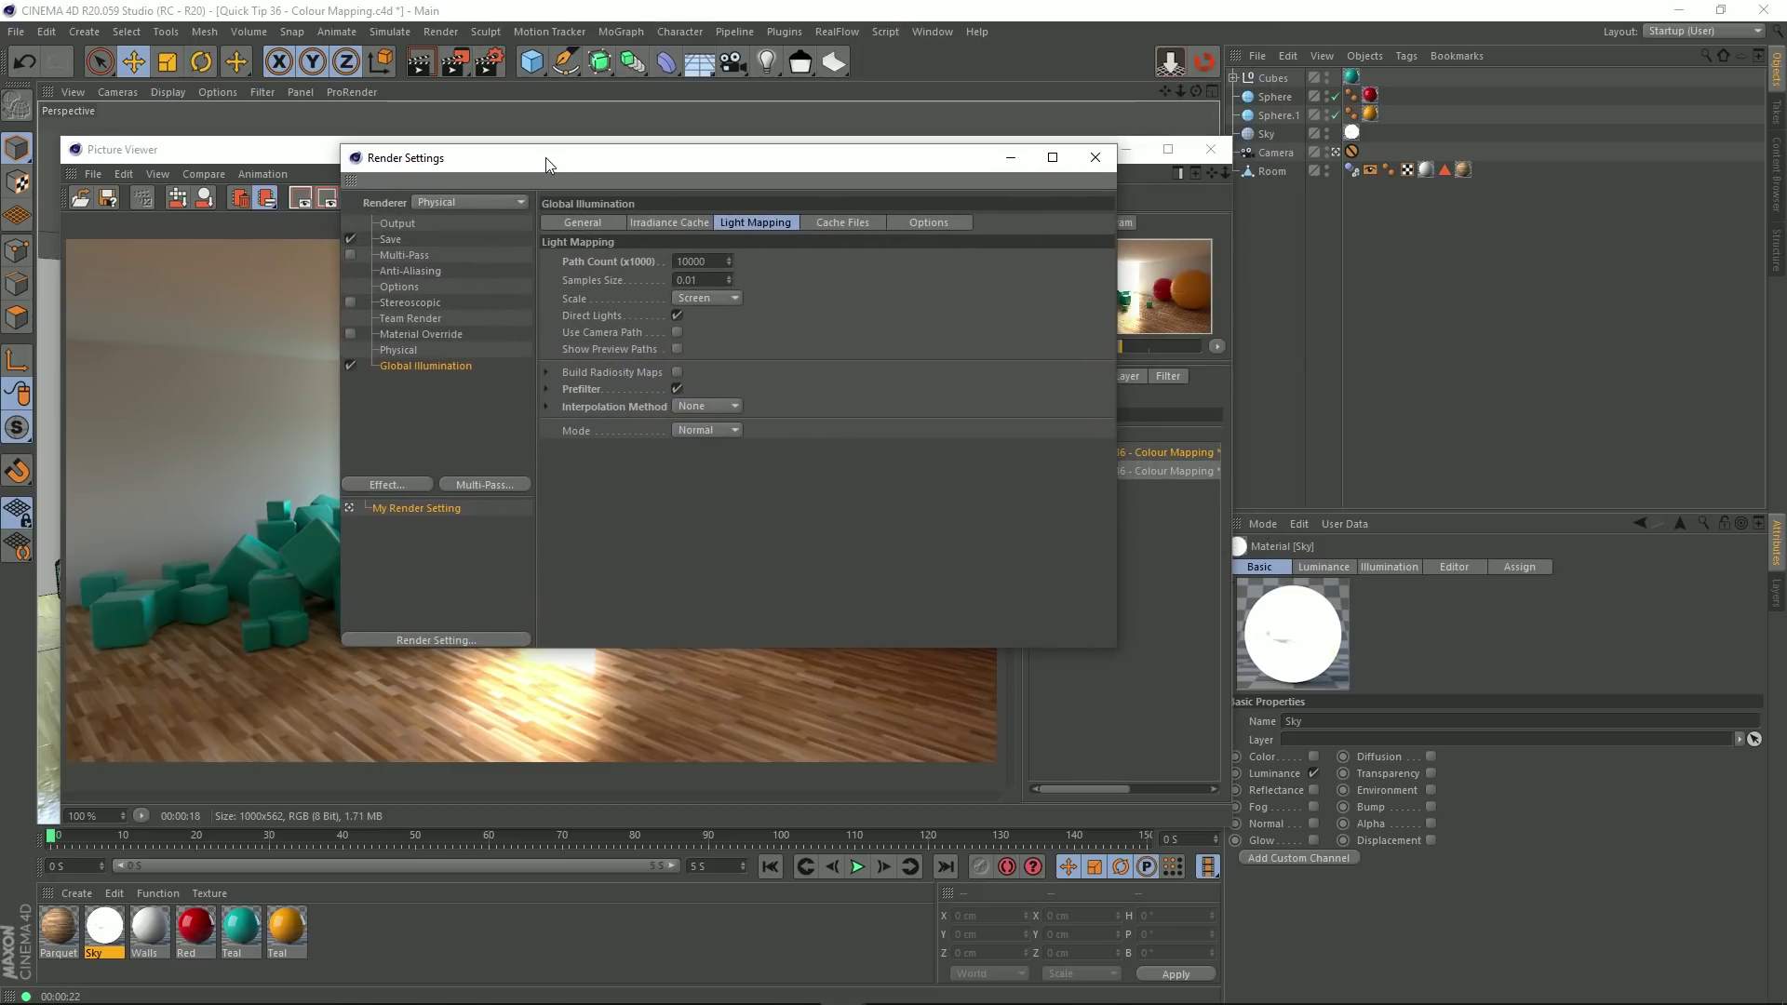
pyautogui.click(399, 481)
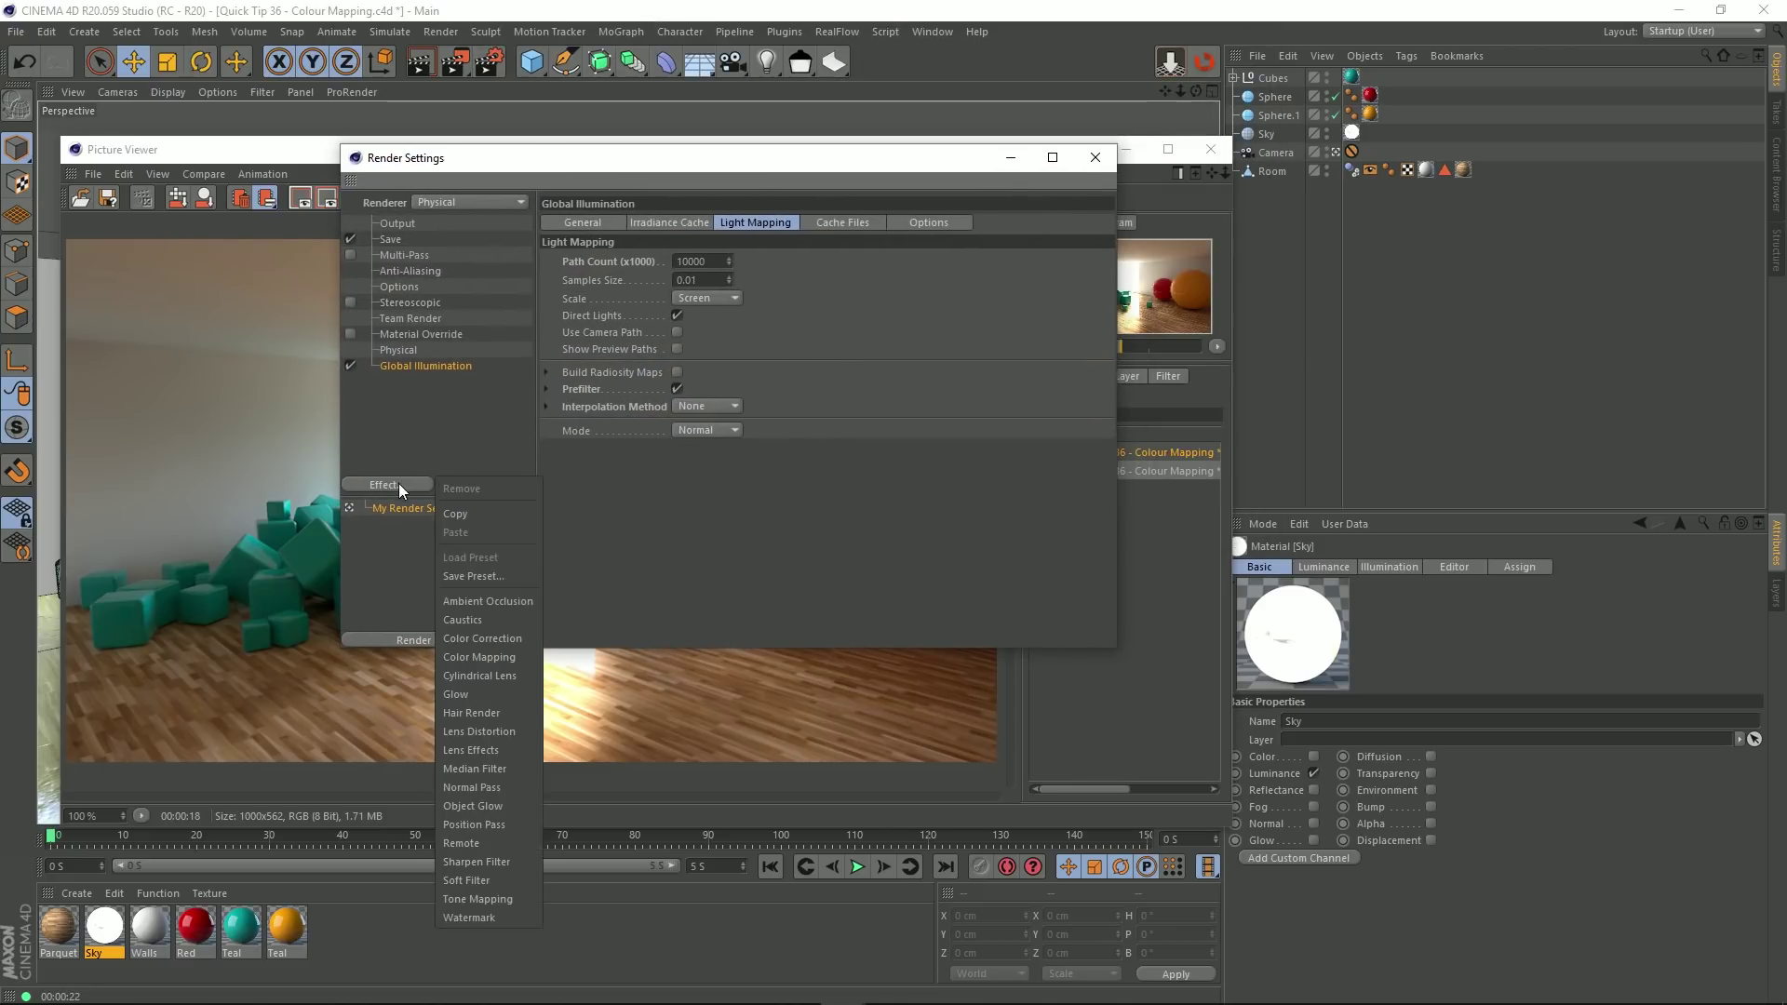
pyautogui.click(481, 659)
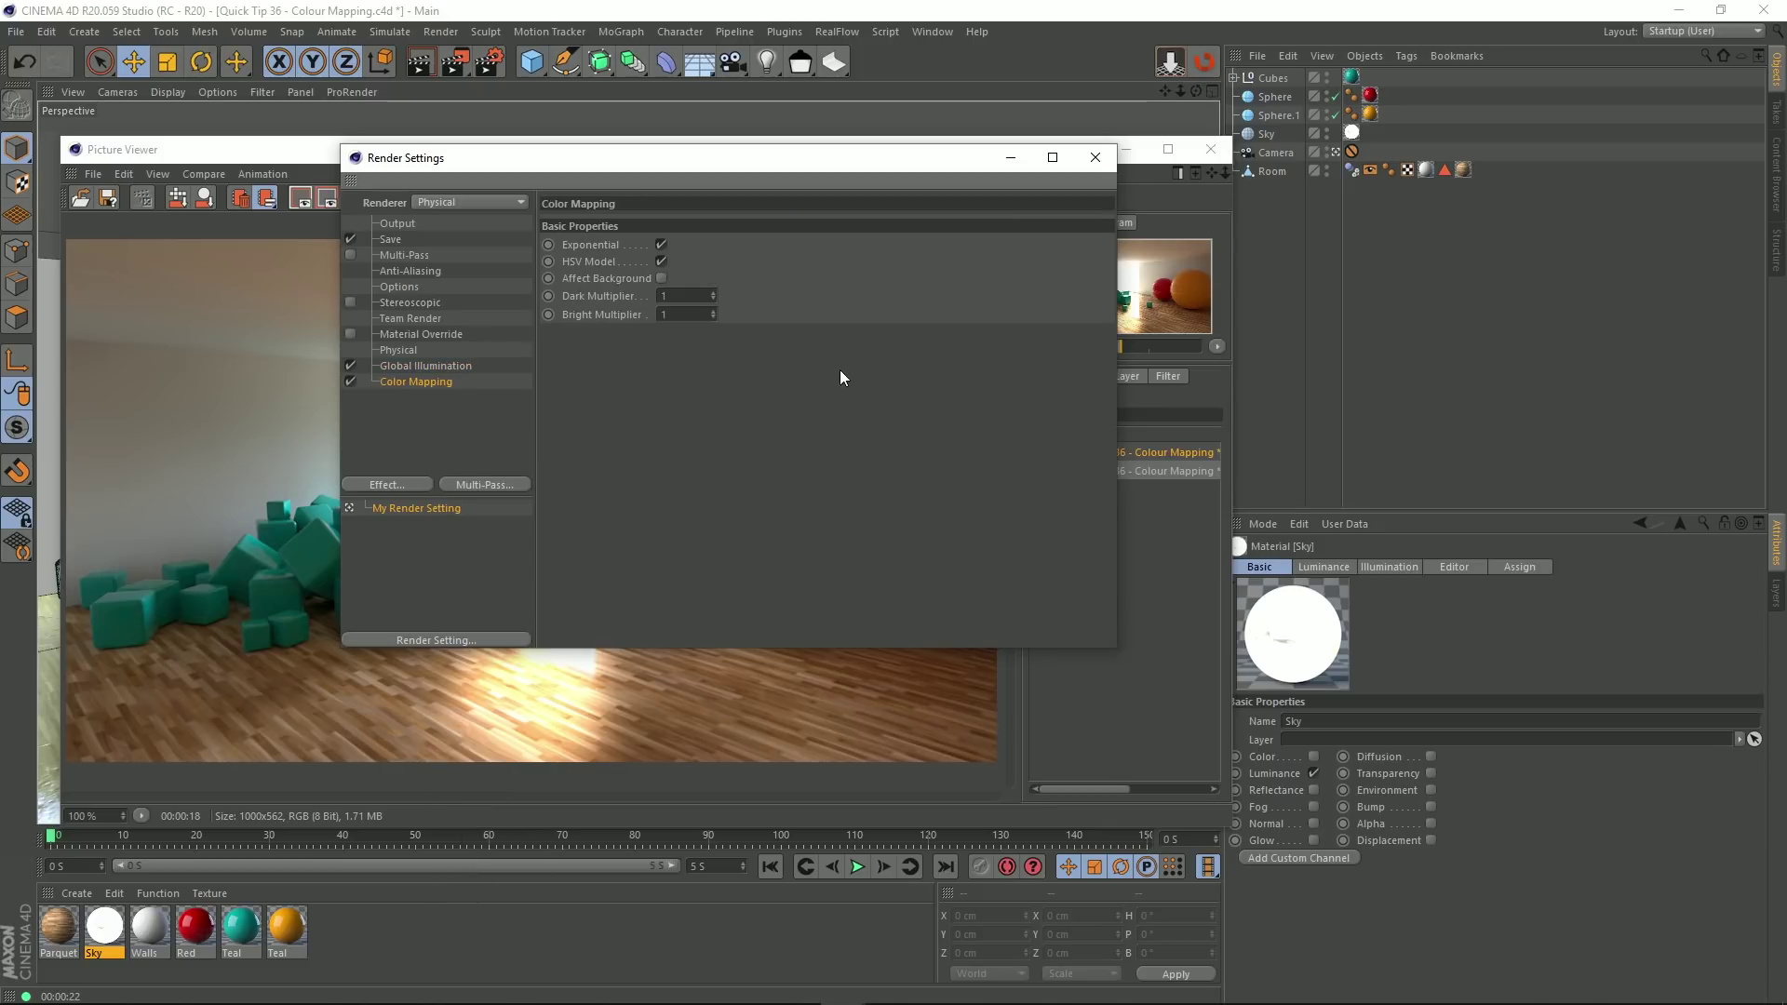
# Step: Review the Dark and Bright Multiplier values, then render the scene with Color Mapping to the Picture Viewer
pyautogui.doubleClick(670, 296)
pyautogui.press('Tab')
pyautogui.hotkey('shift', 'Tab')
pyautogui.click(662, 395)
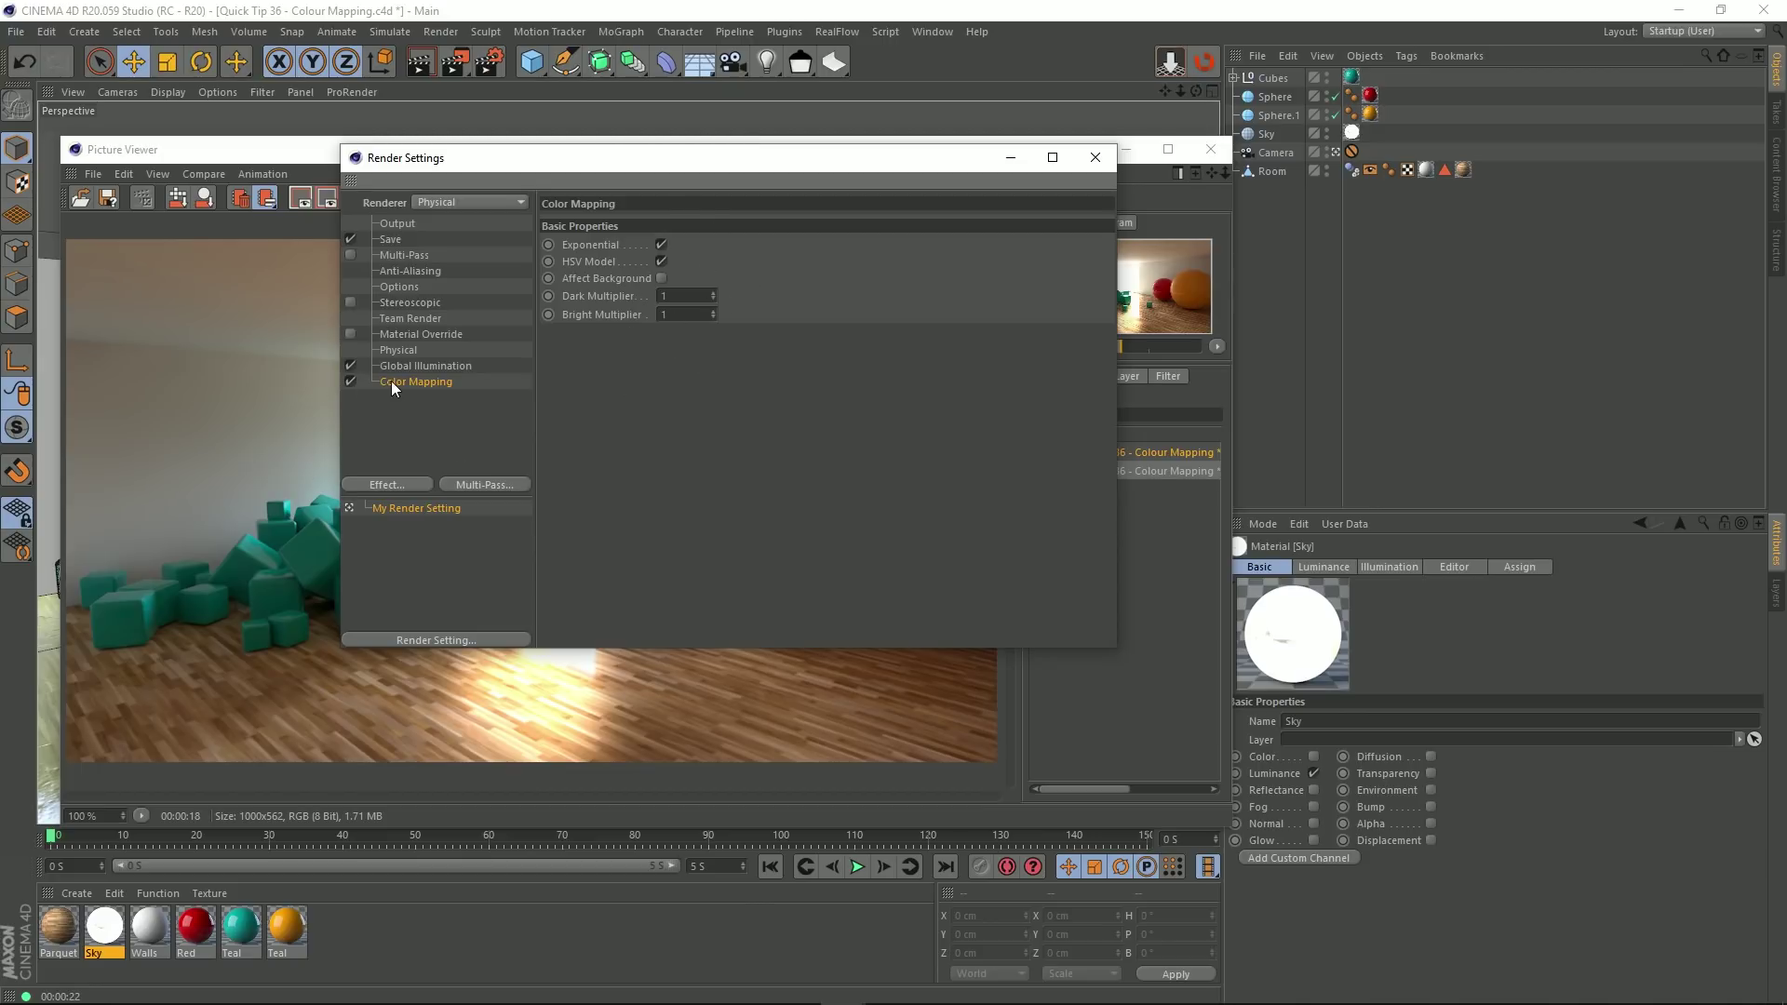
pyautogui.click(1095, 157)
pyautogui.click(453, 67)
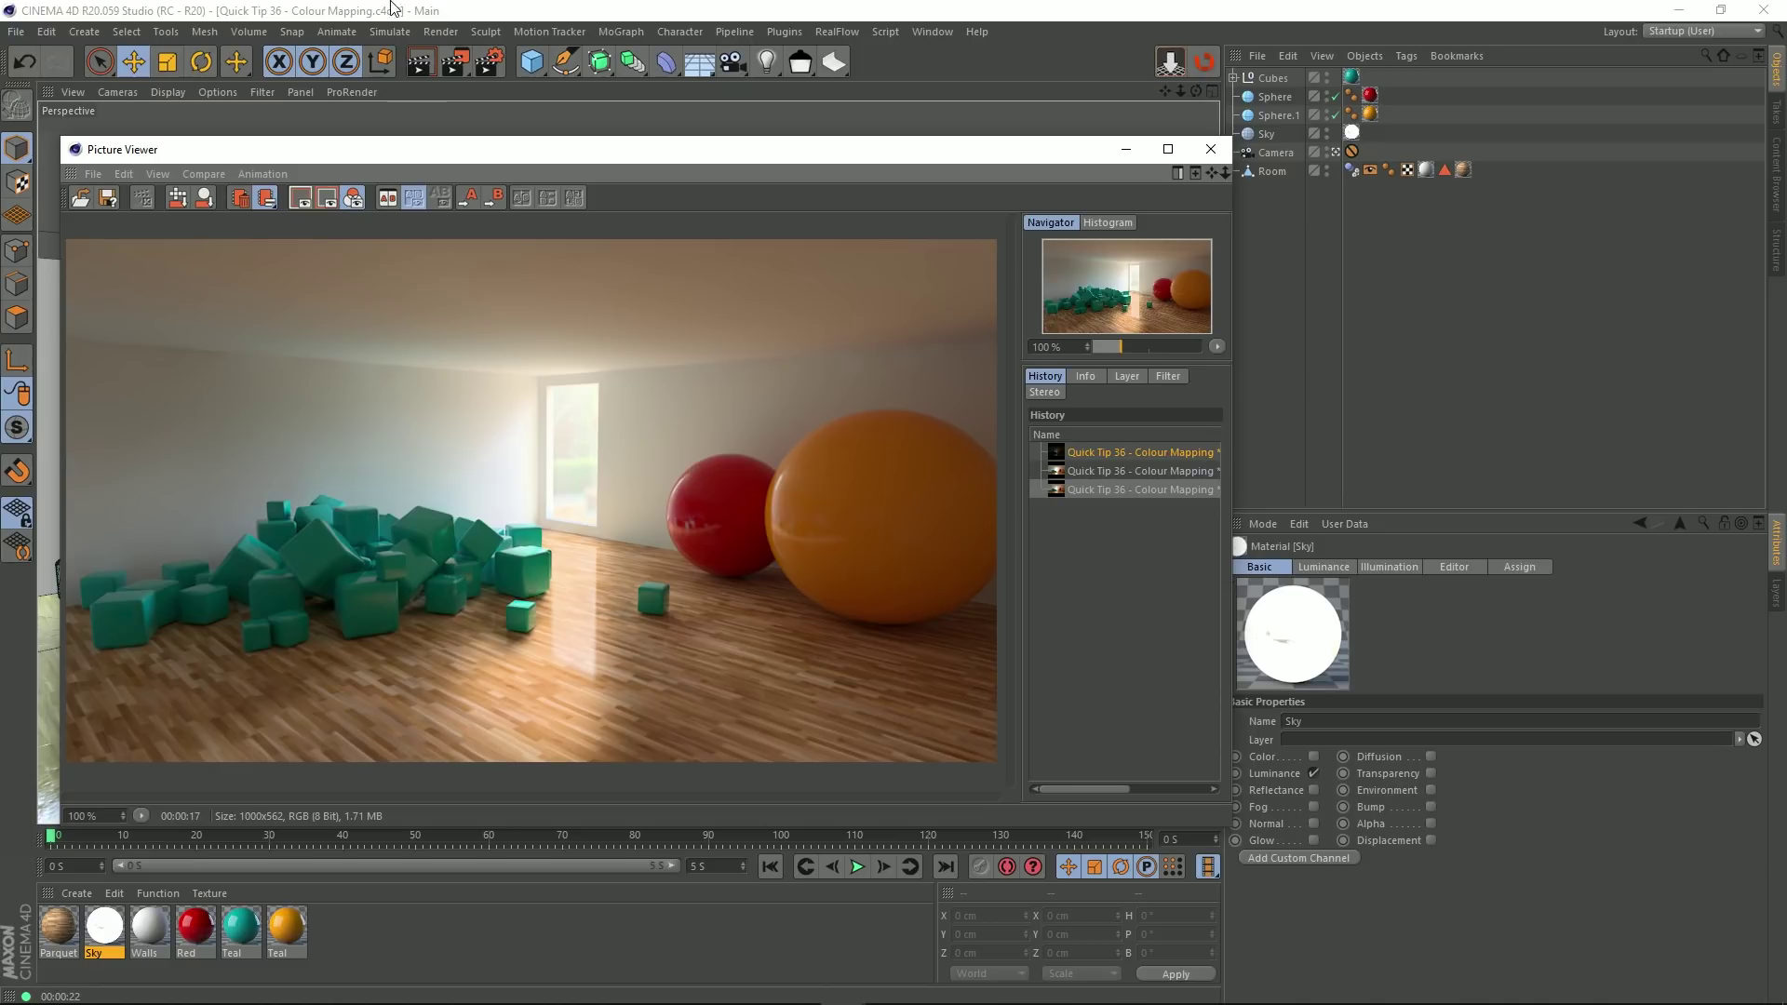
# Step: After the render finishes, confirm Physical is still the renderer in Render Settings
pyautogui.click(483, 62)
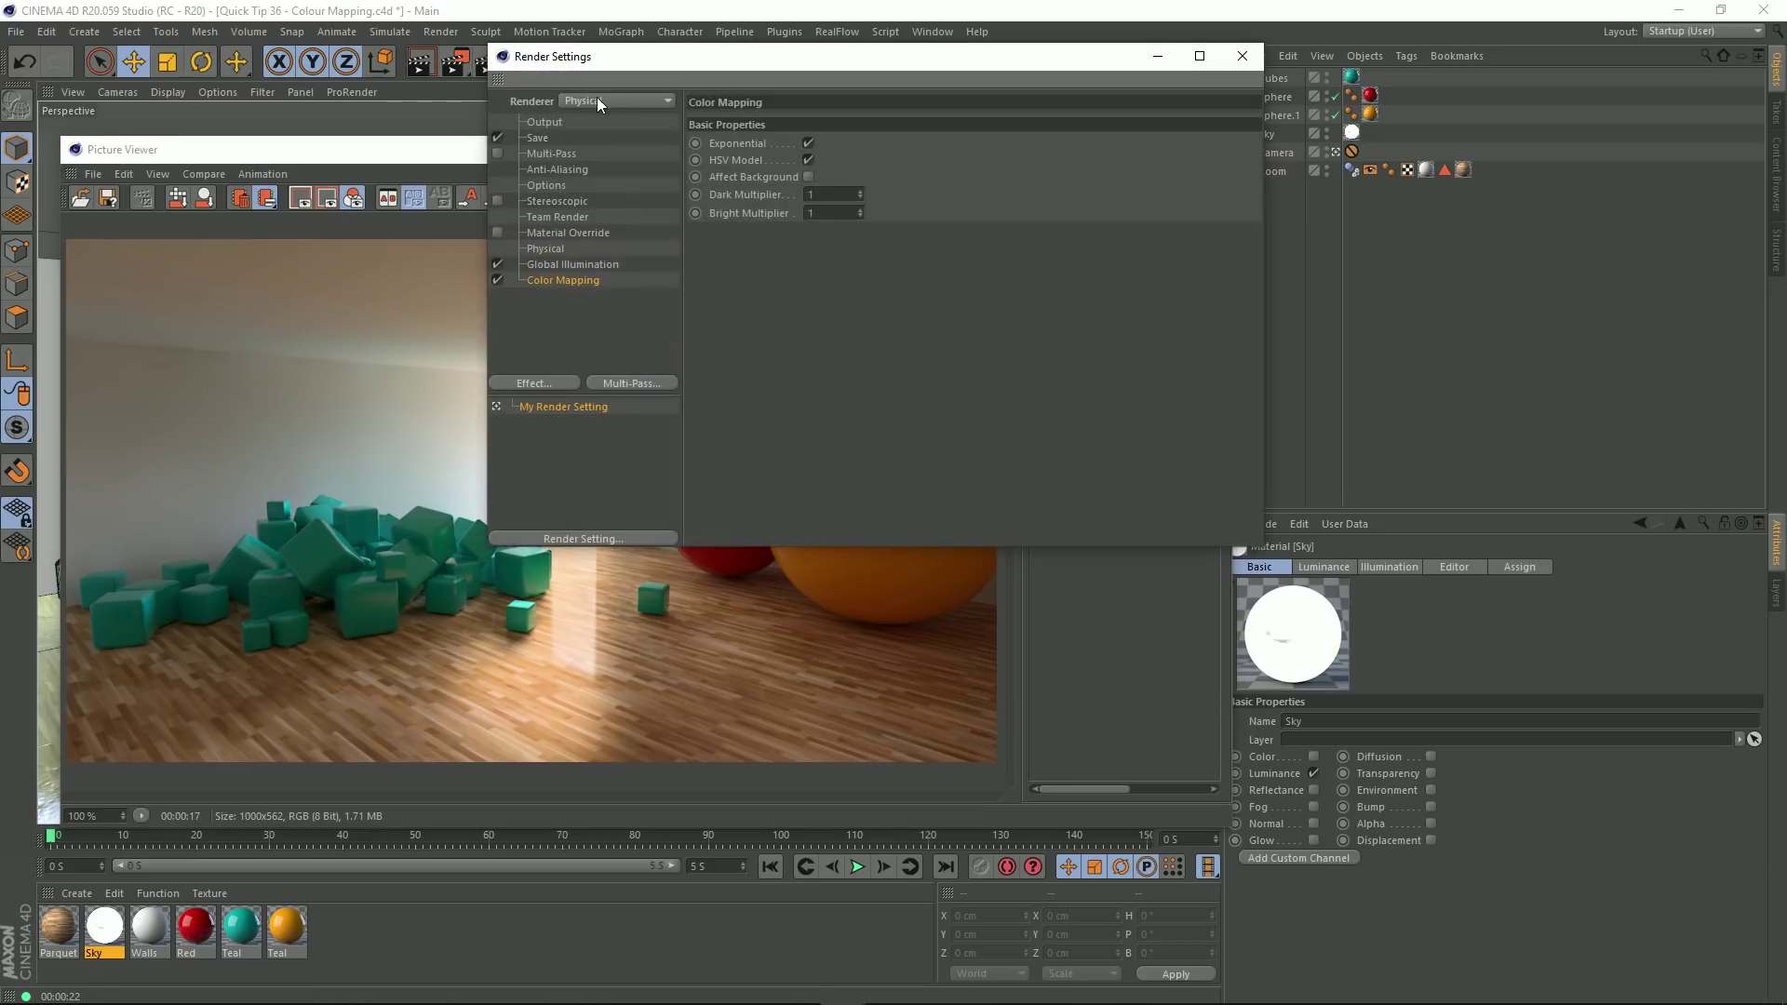
pyautogui.click(601, 99)
pyautogui.click(588, 138)
pyautogui.click(1241, 56)
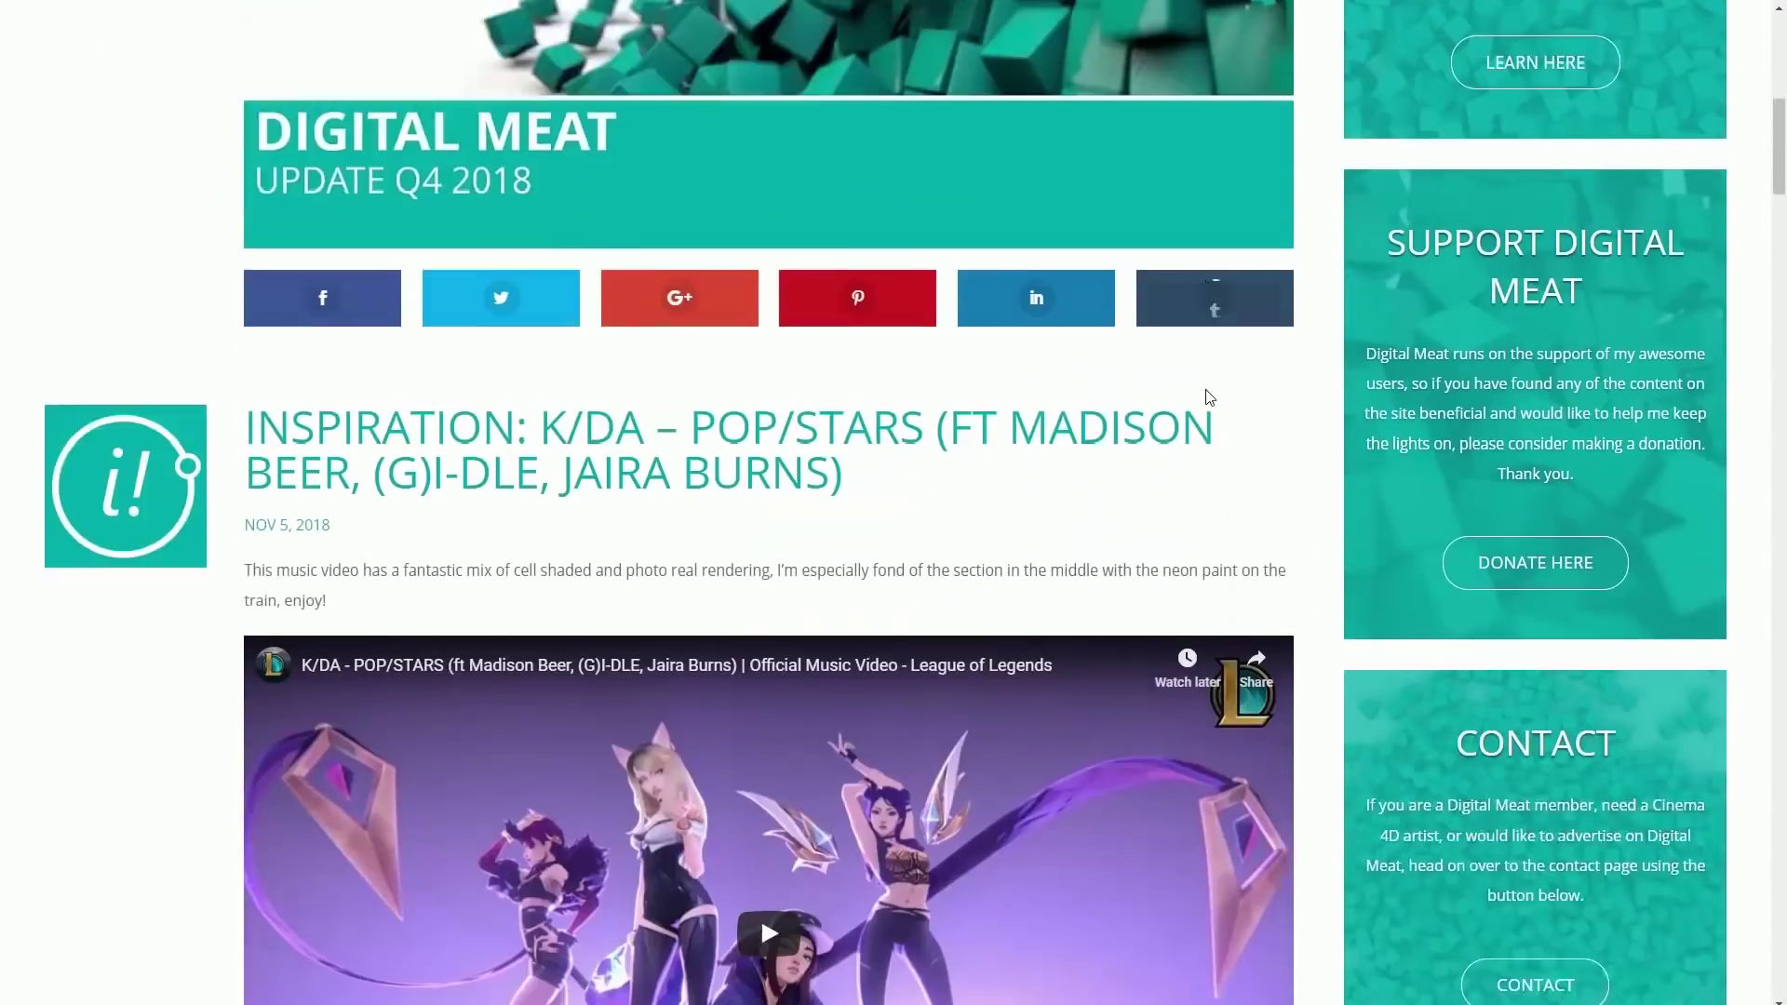
# Step: Scroll down the Digital Meat site to the Support page's donation form
pyautogui.scroll(-6, 1209, 397)
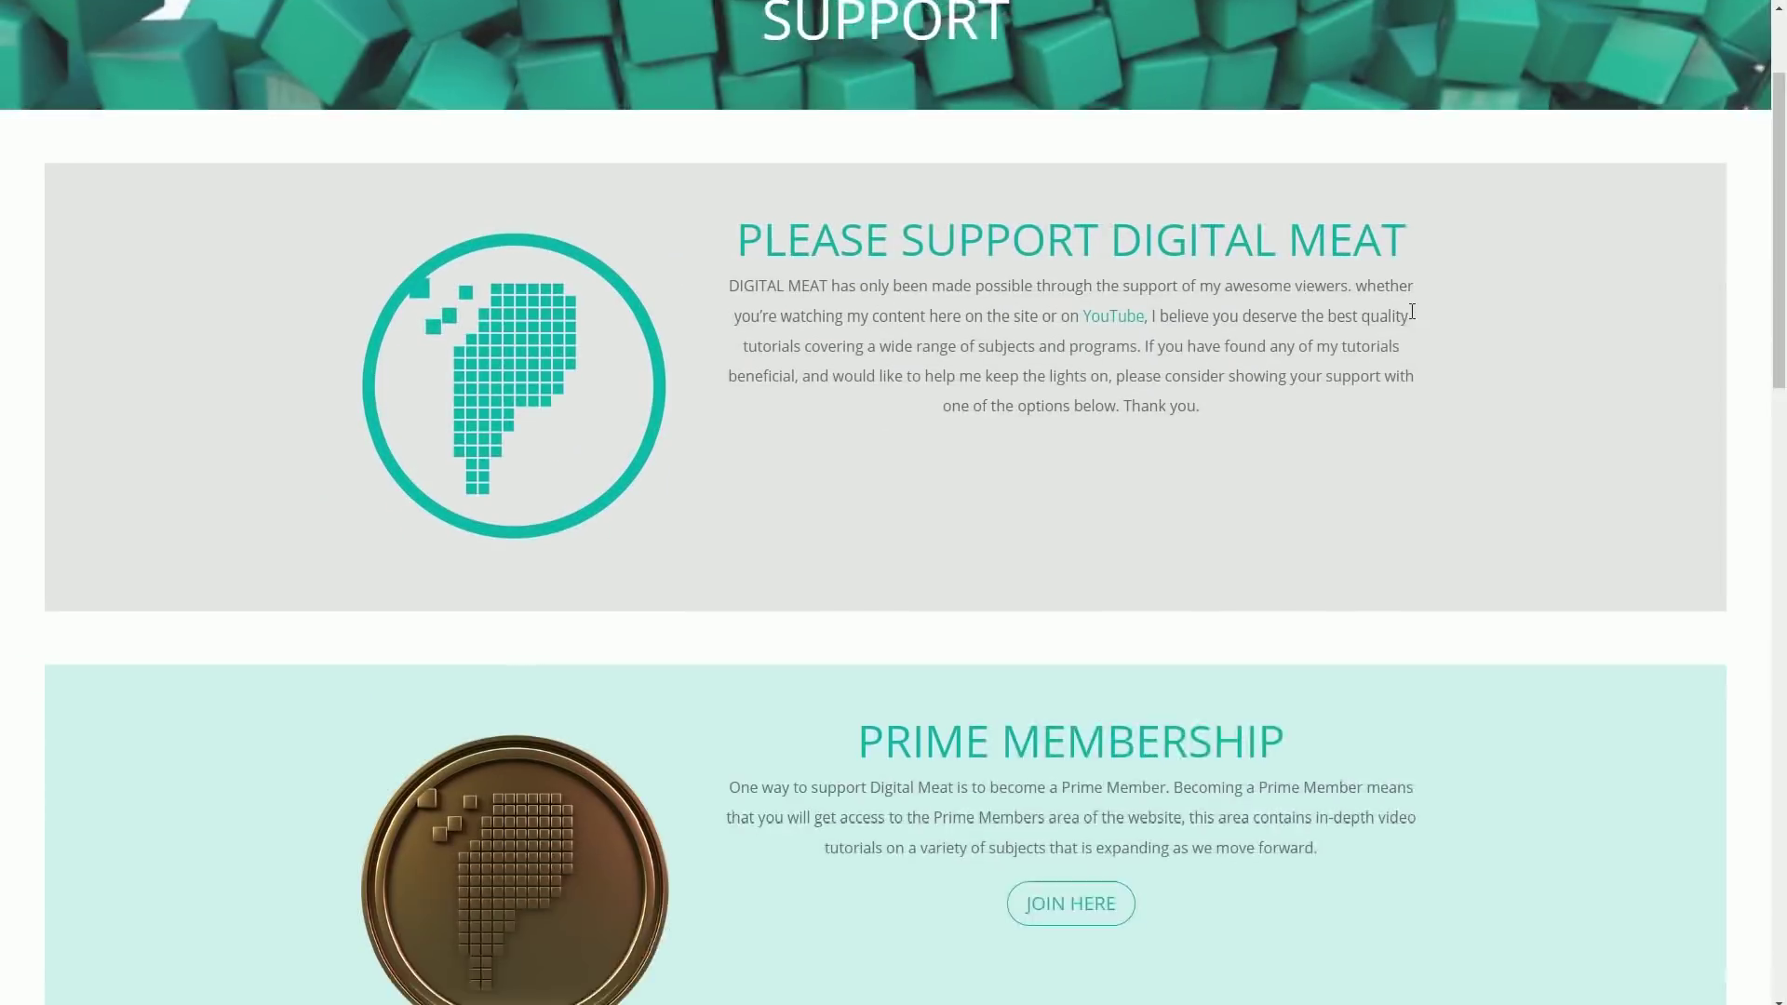
pyautogui.scroll(-8, 1428, 270)
pyautogui.scroll(-10, 1420, 289)
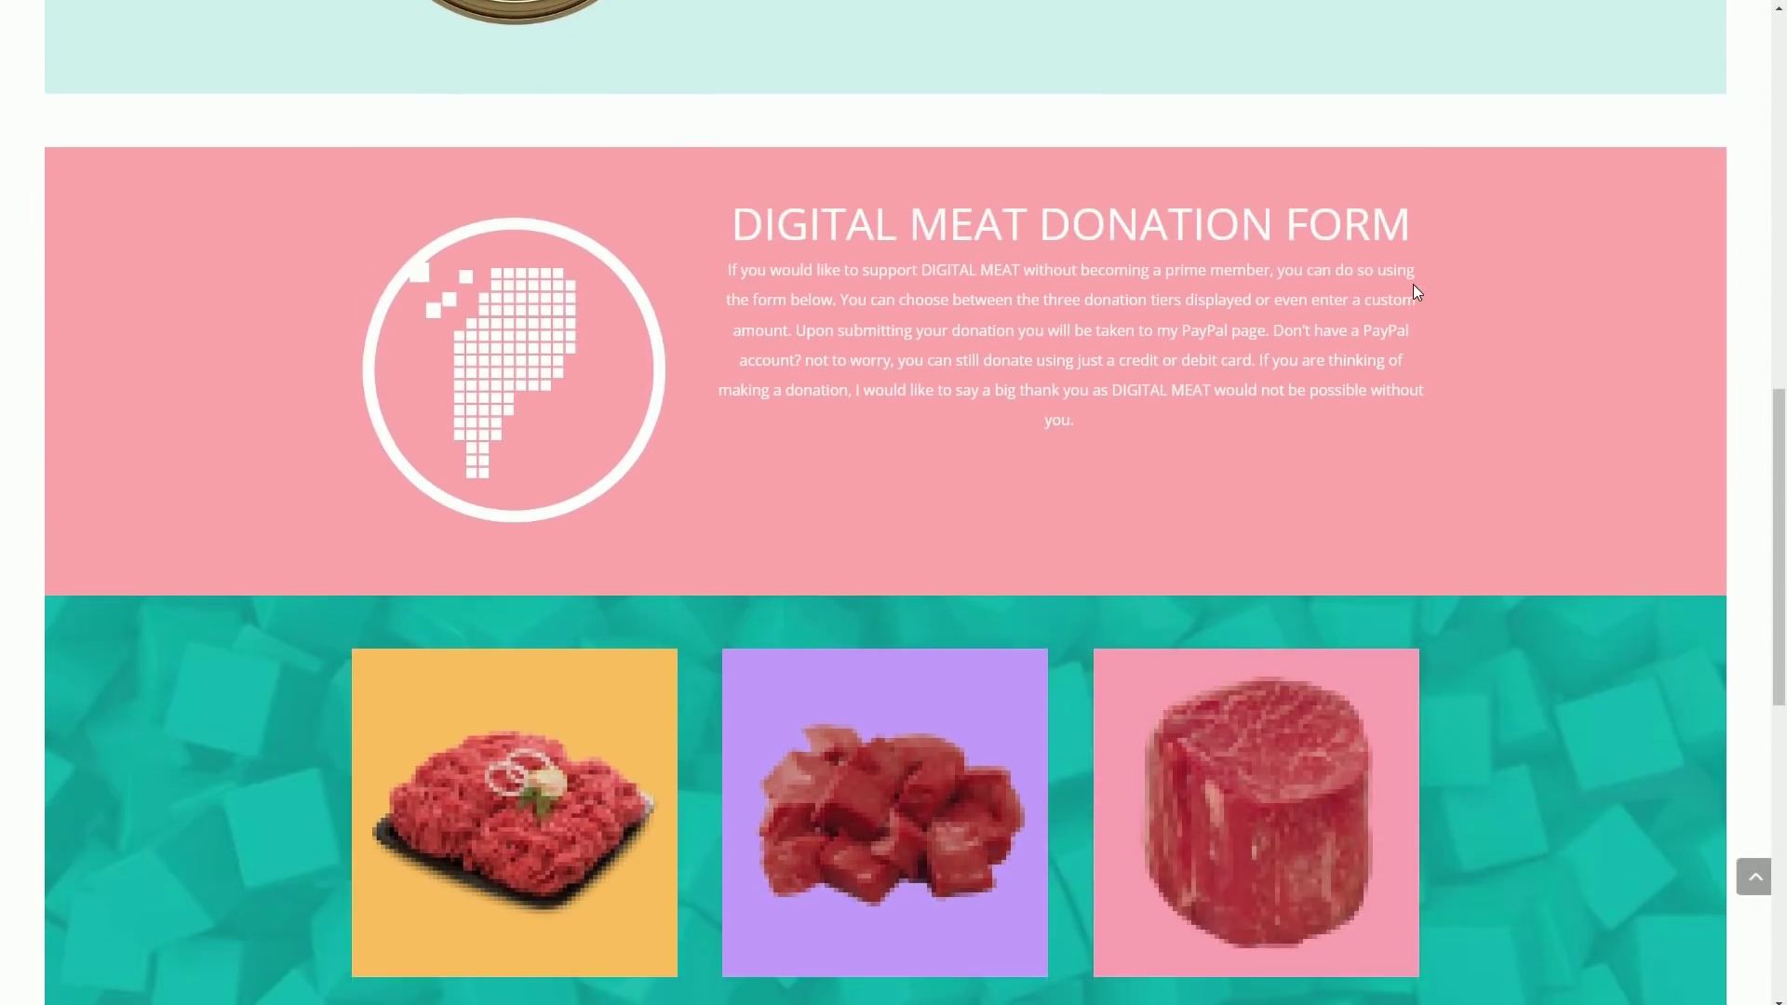